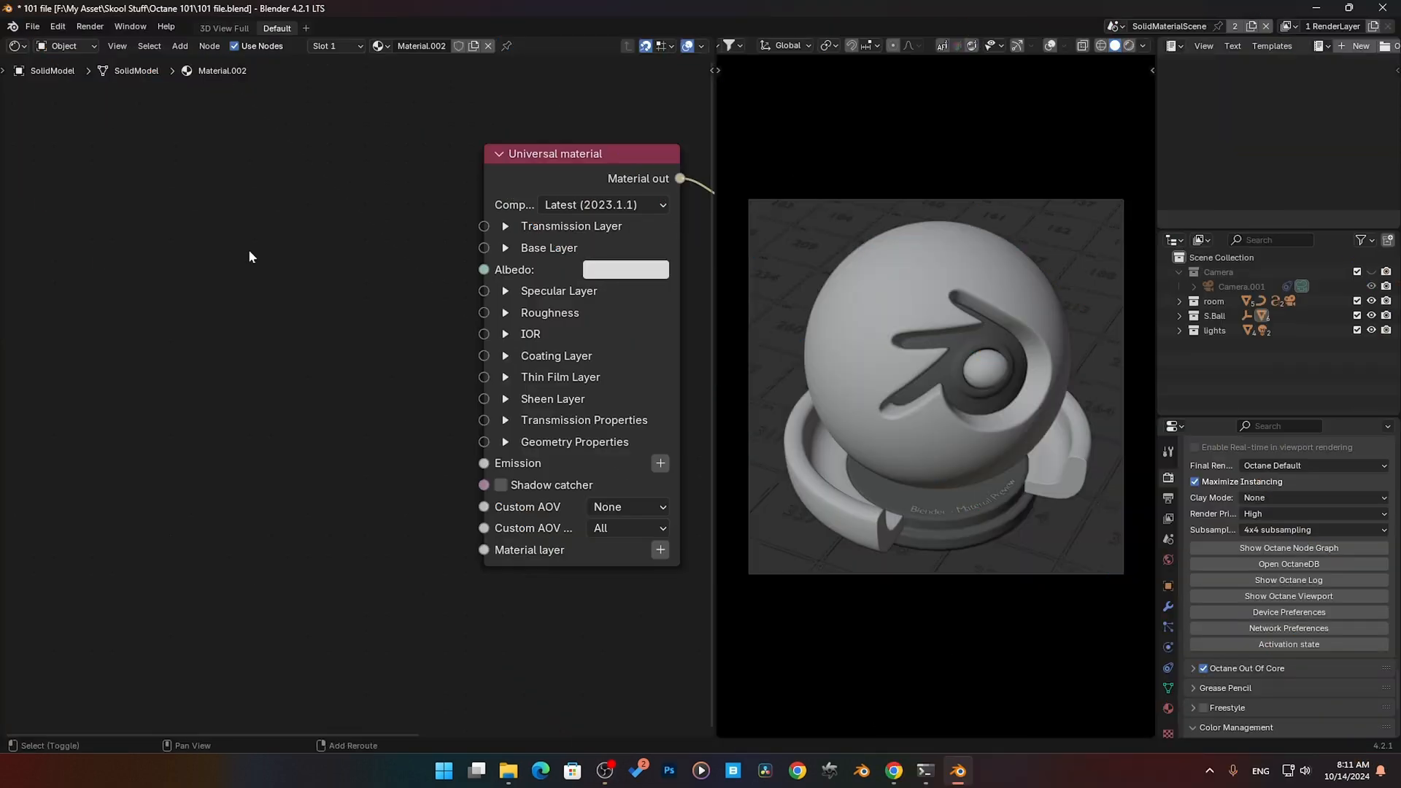
- Add an Image tiles texture node and connect its texture output to the Universal material's Albedo
key(shift+a)
mouse_move(249, 250)
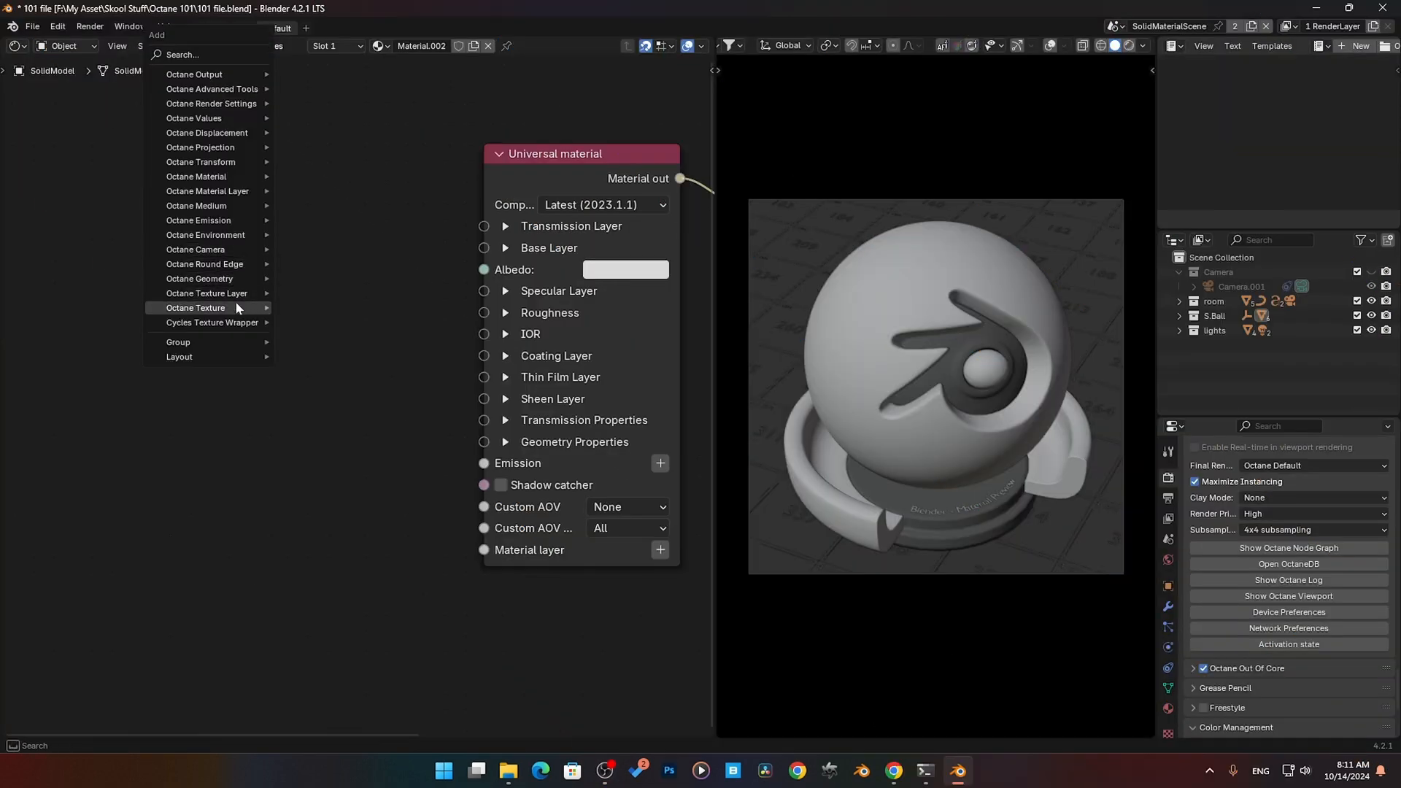
mouse_move(237, 310)
mouse_move(372, 413)
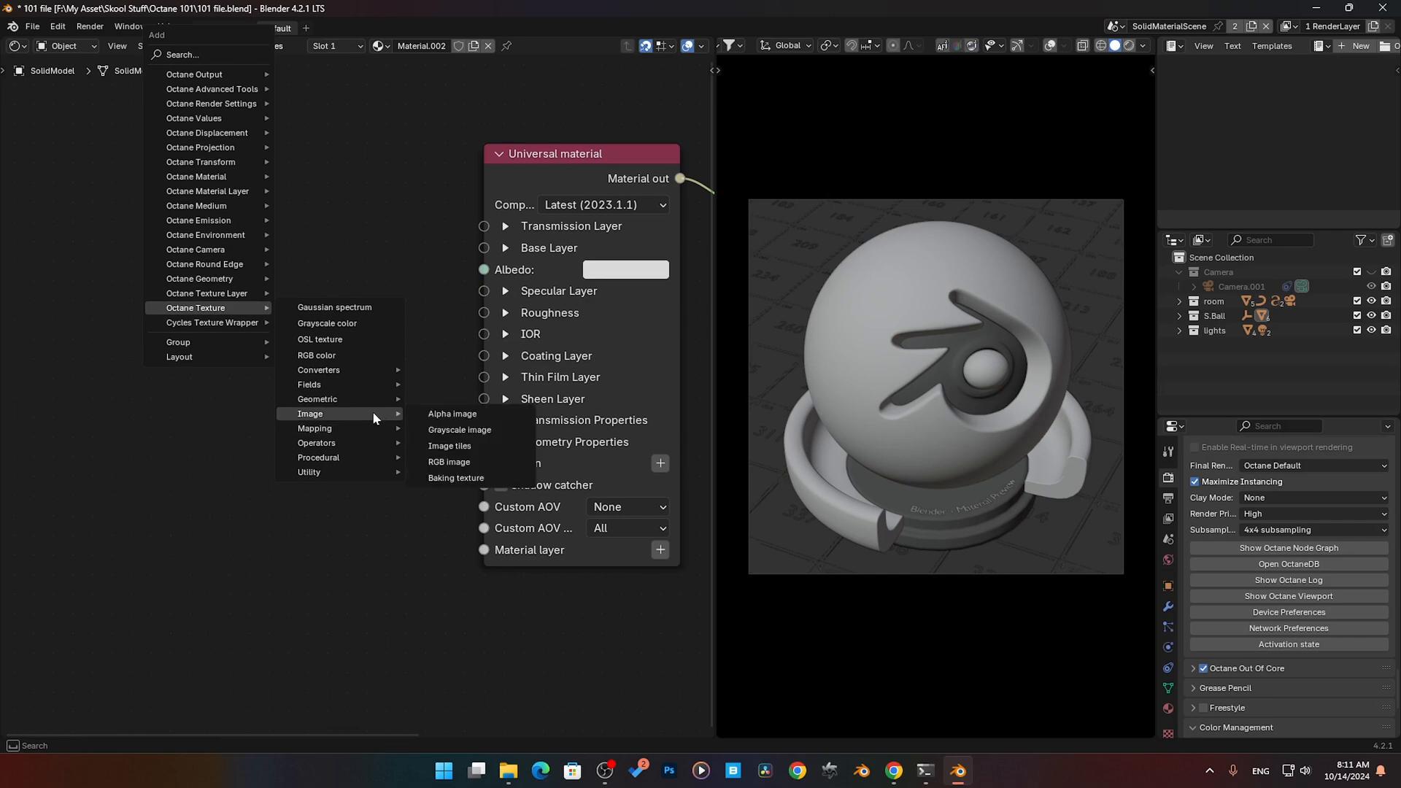
click(461, 445)
click(385, 271)
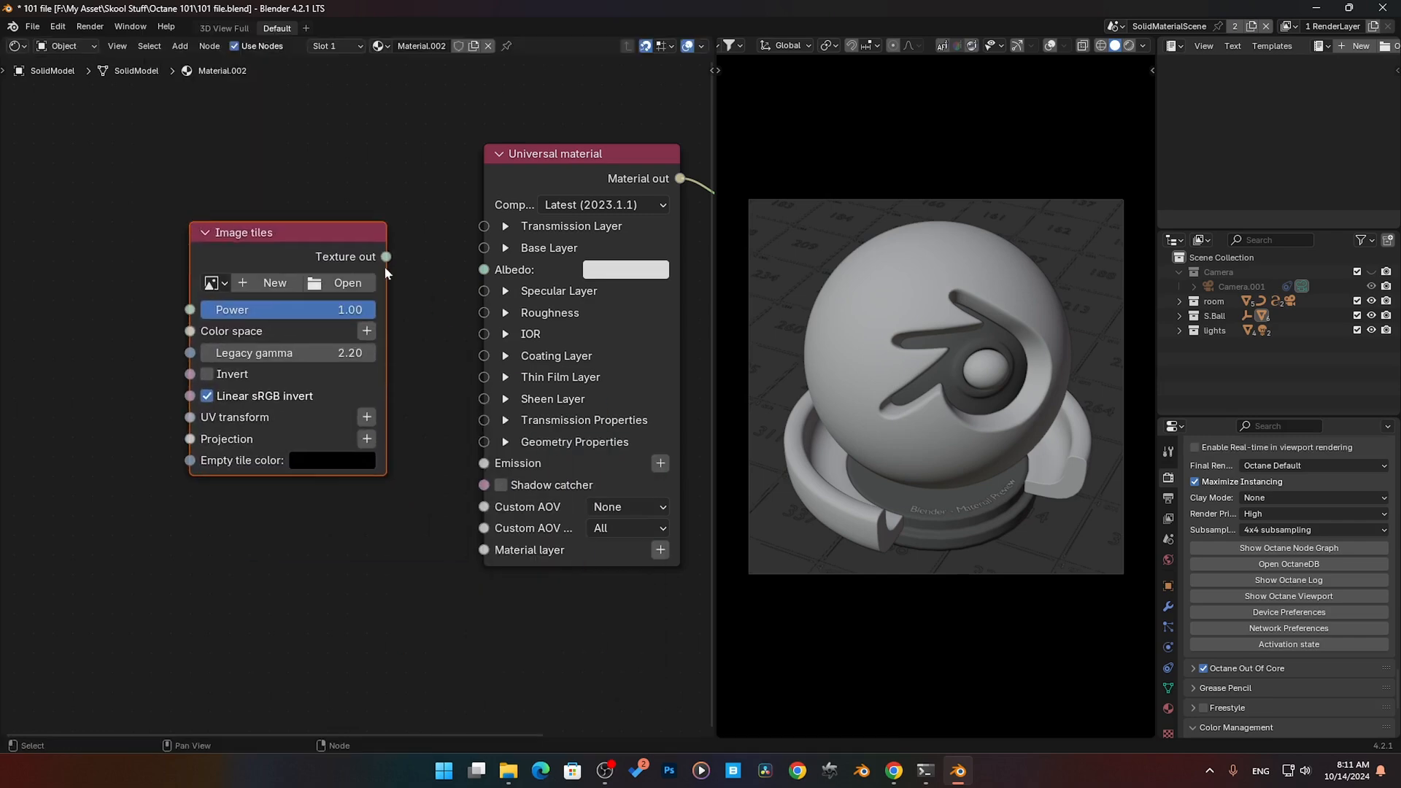
drag(385, 256, 483, 269)
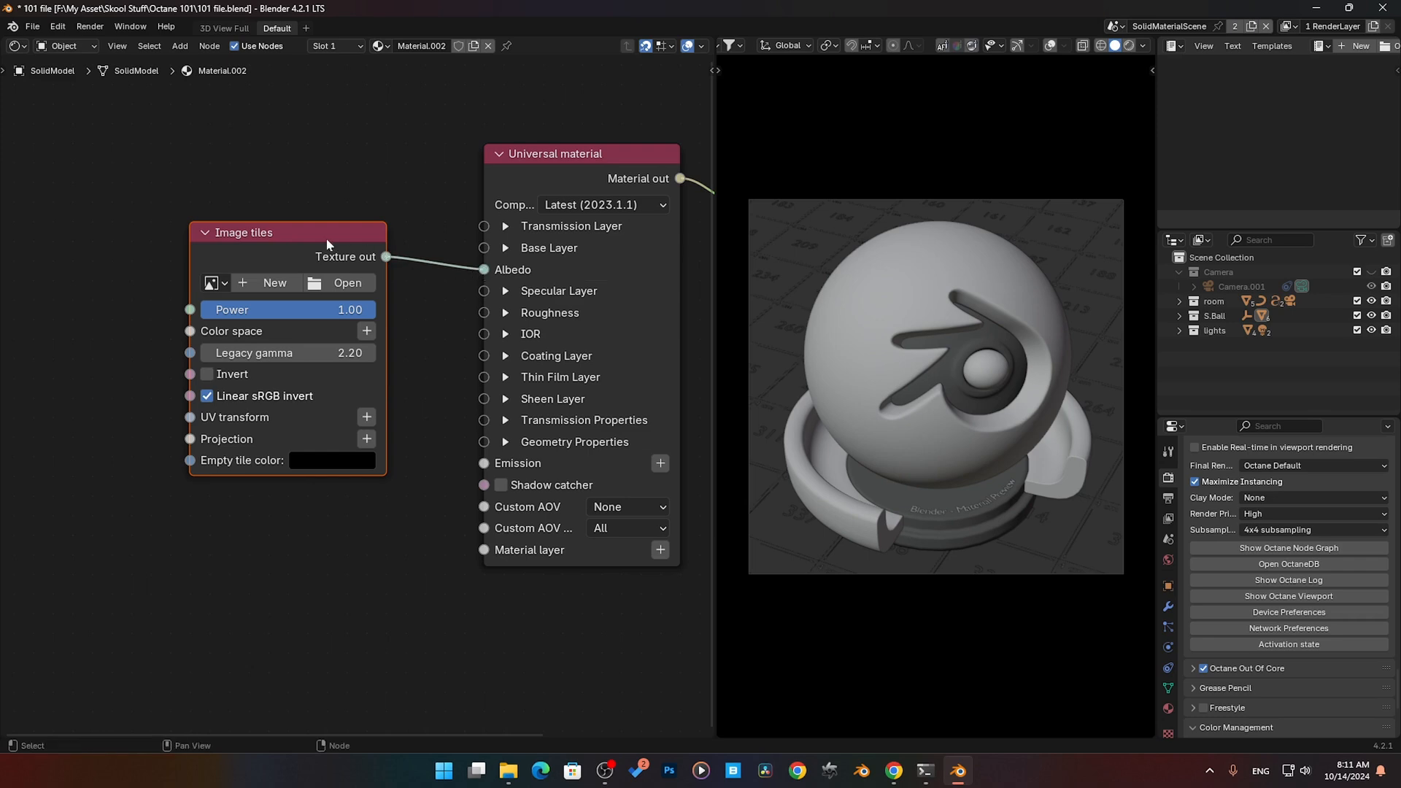
- Load uv grid.png into the Image tiles node, widen the node and align it beside the Universal material
drag(339, 240, 359, 201)
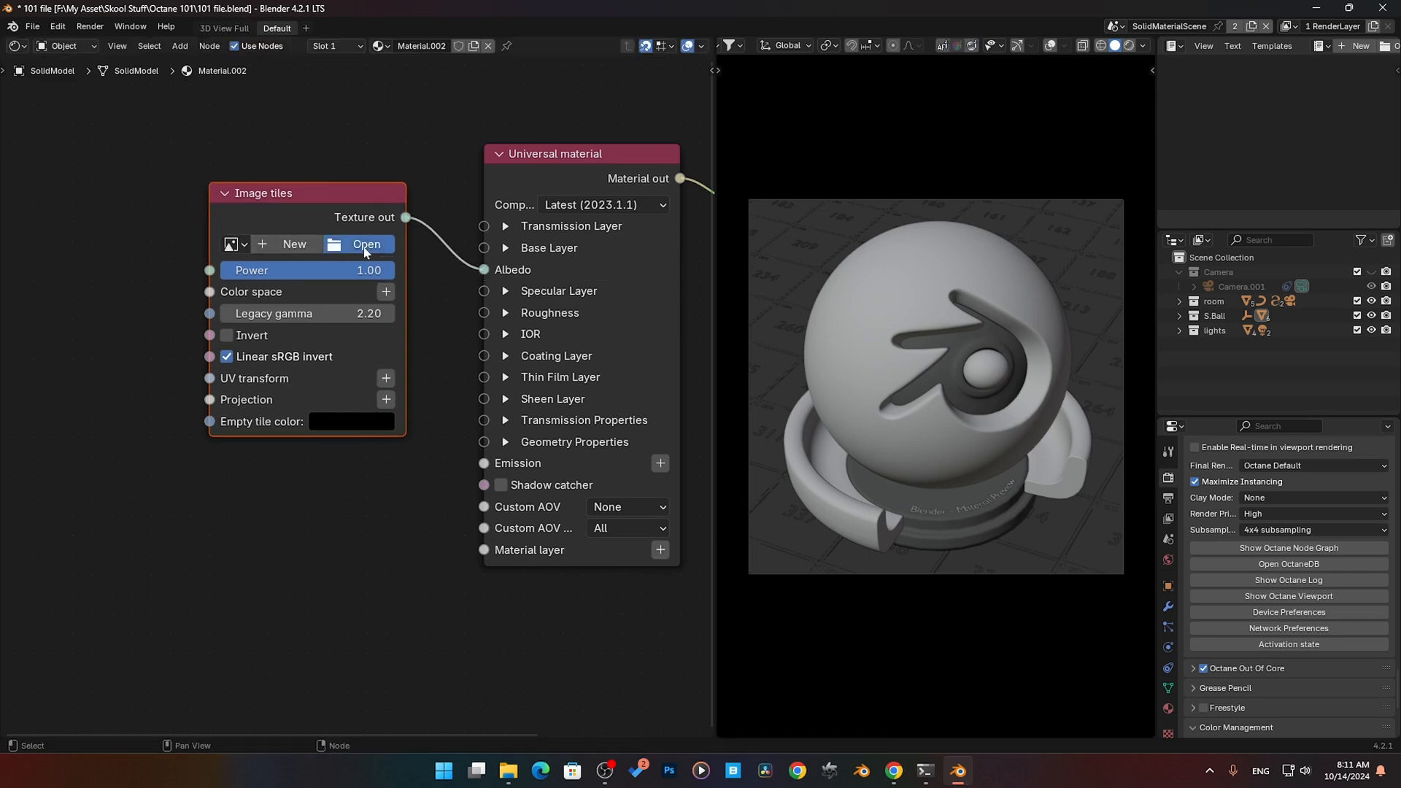
click(359, 244)
click(540, 385)
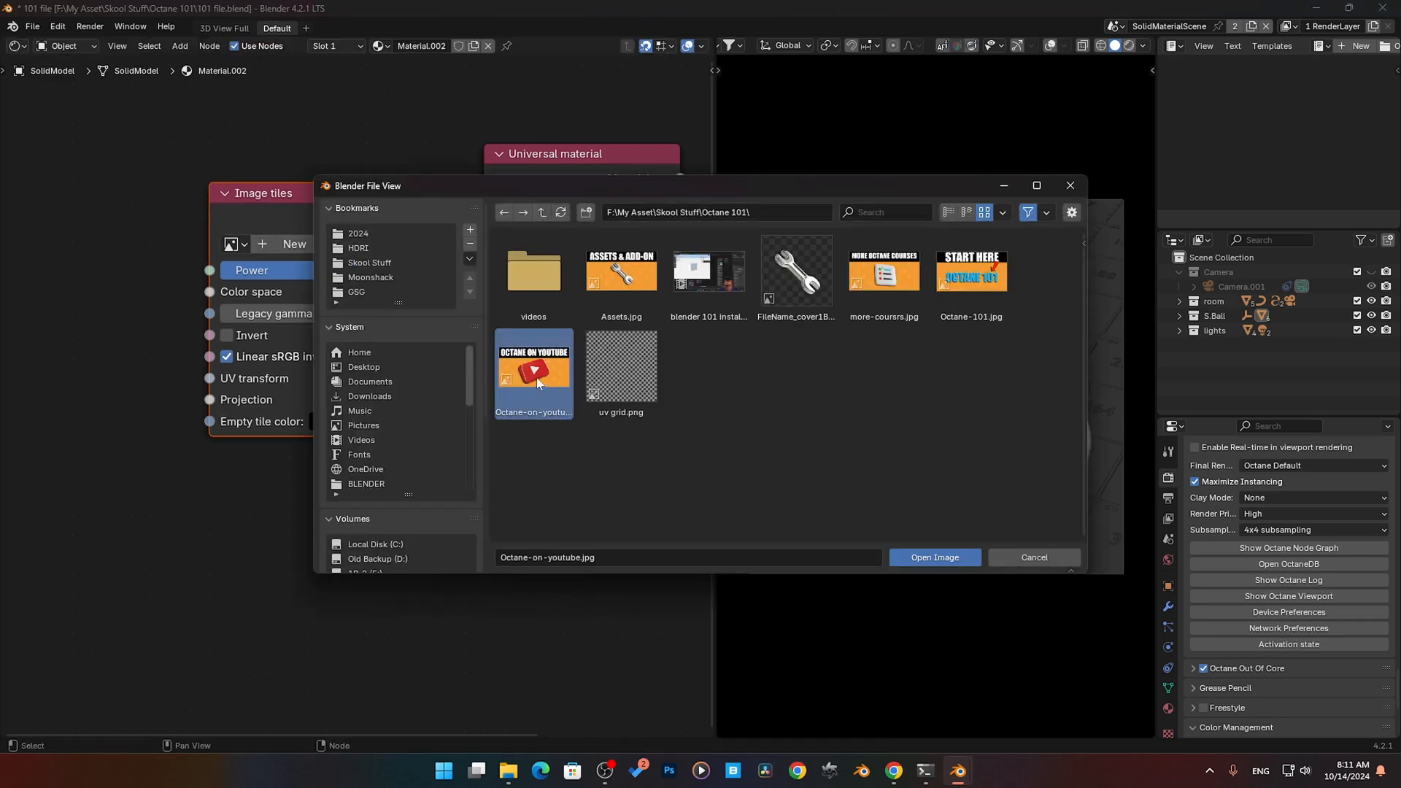
double_click(621, 365)
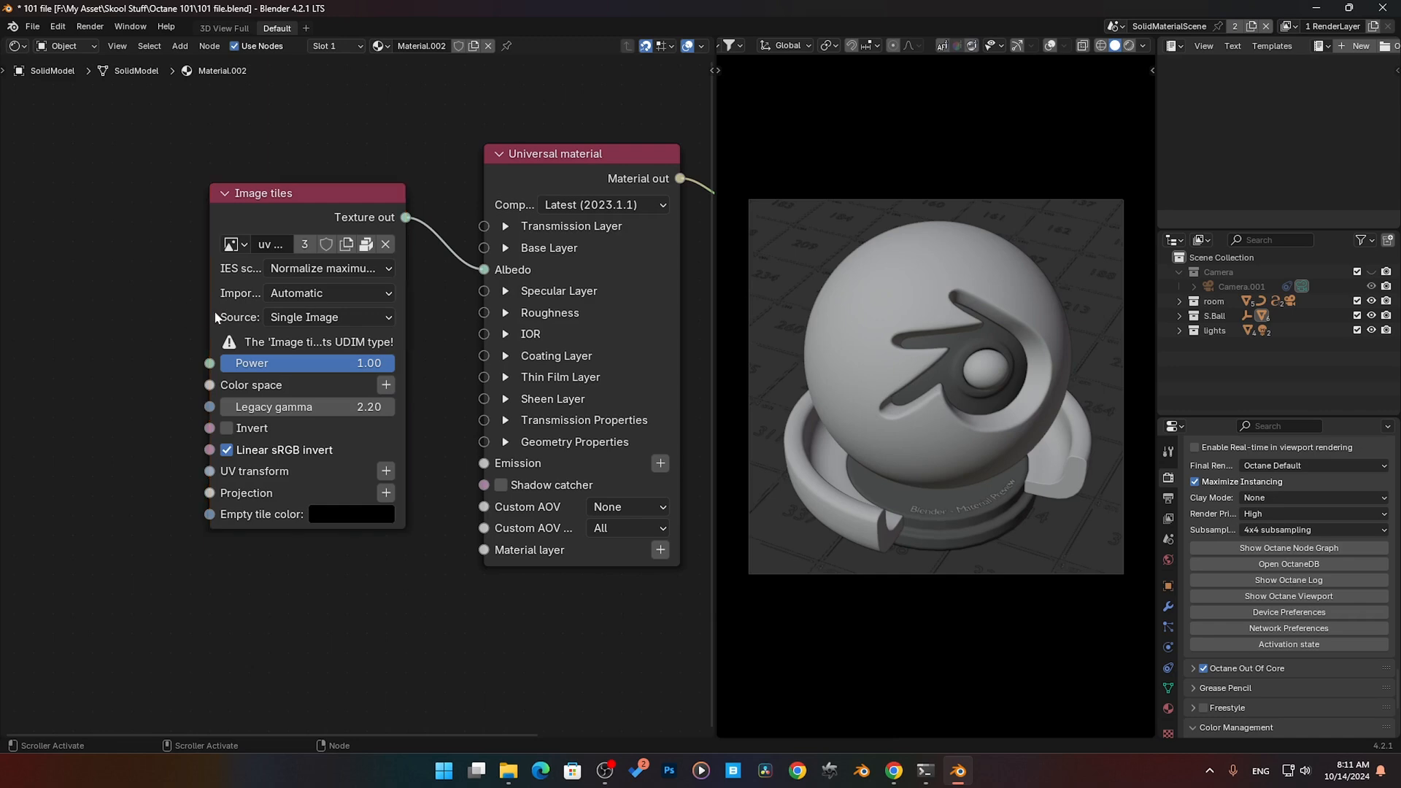
drag(211, 310, 76, 319)
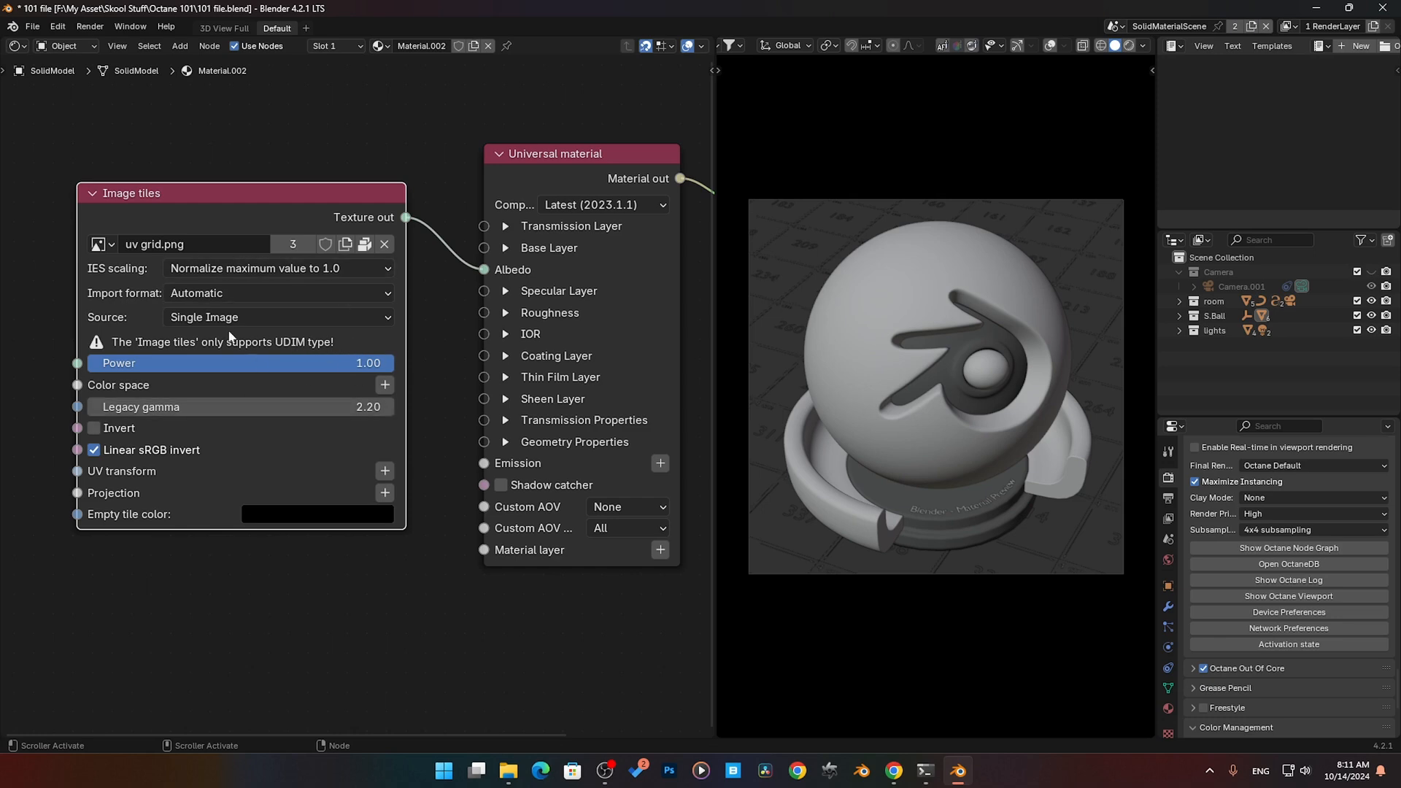
middle_drag(335, 556, 383, 533)
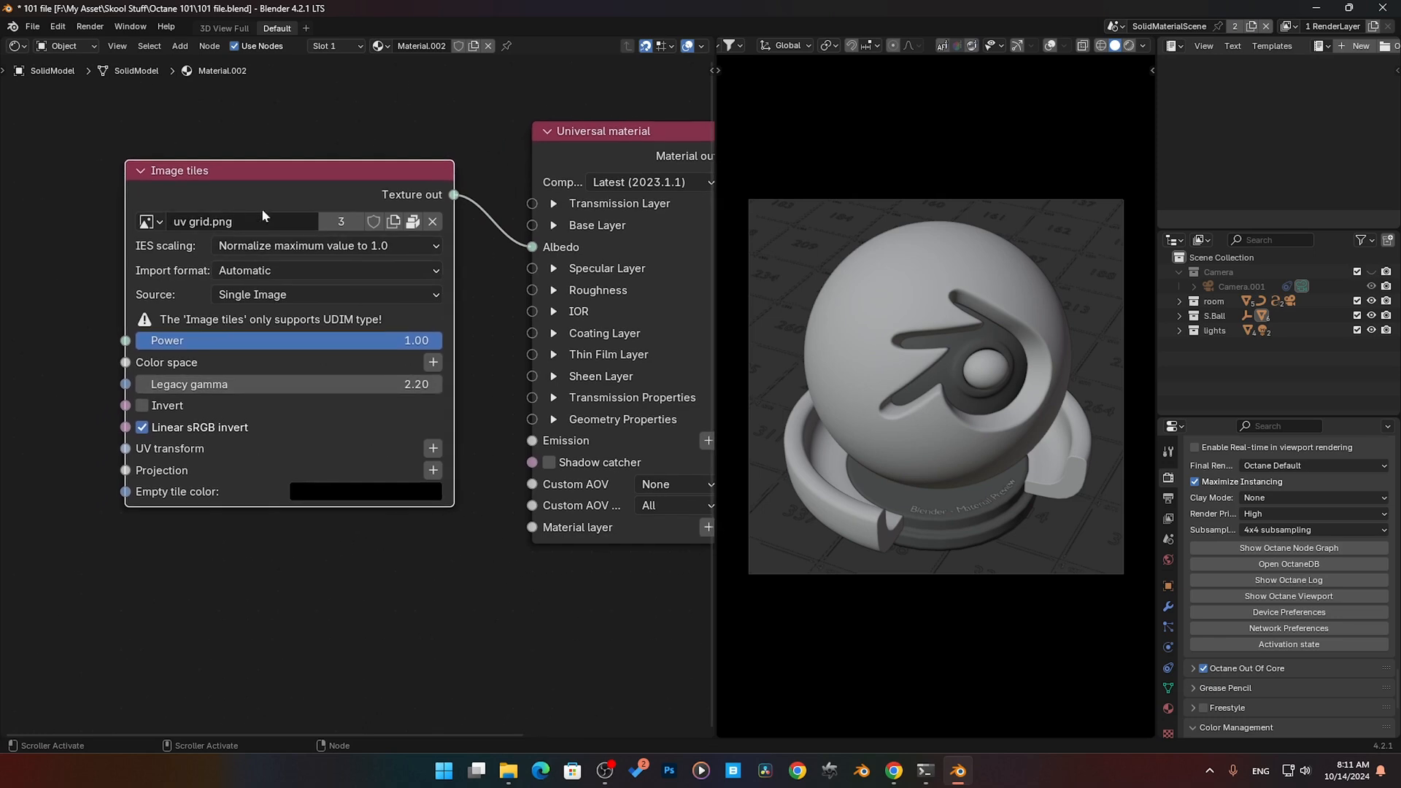
drag(302, 187, 316, 148)
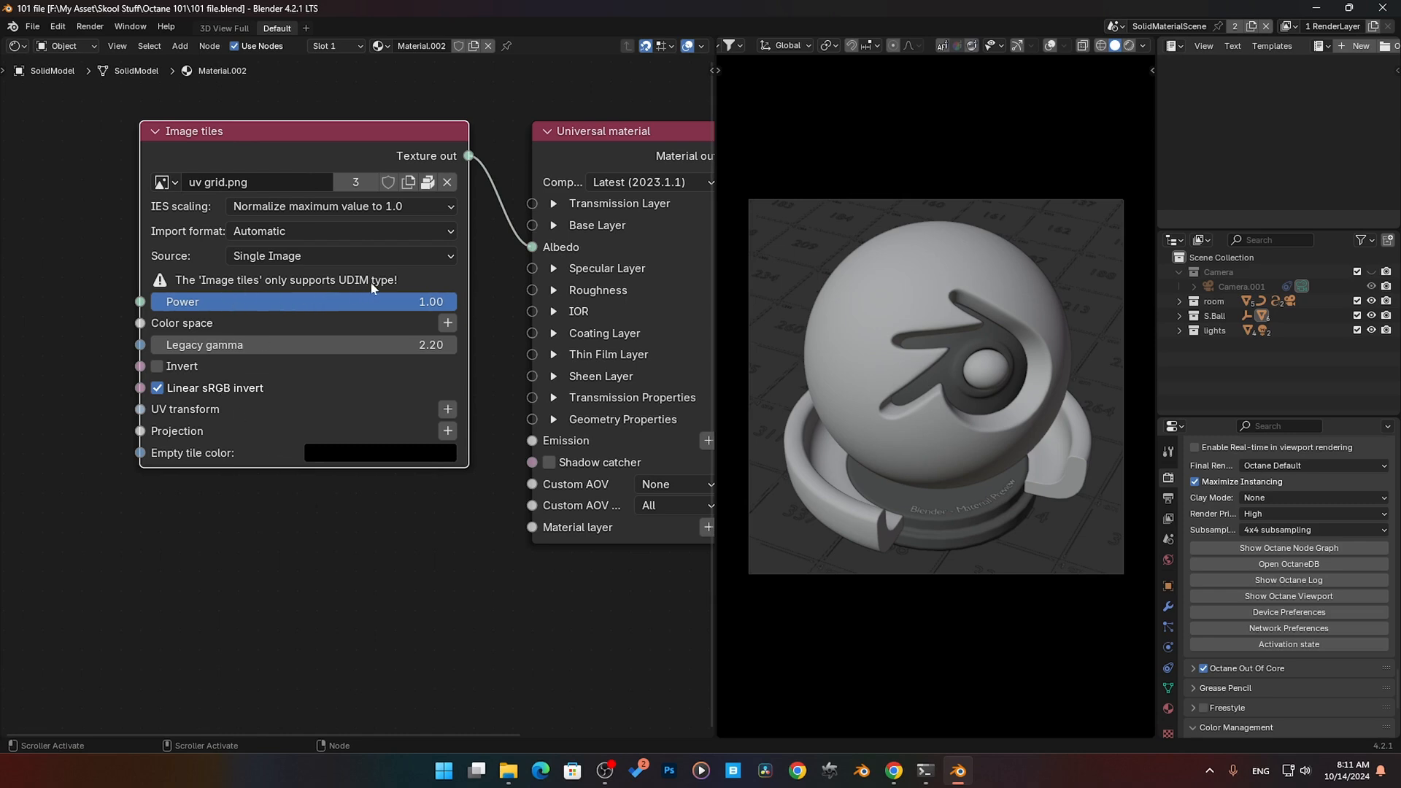
click(335, 155)
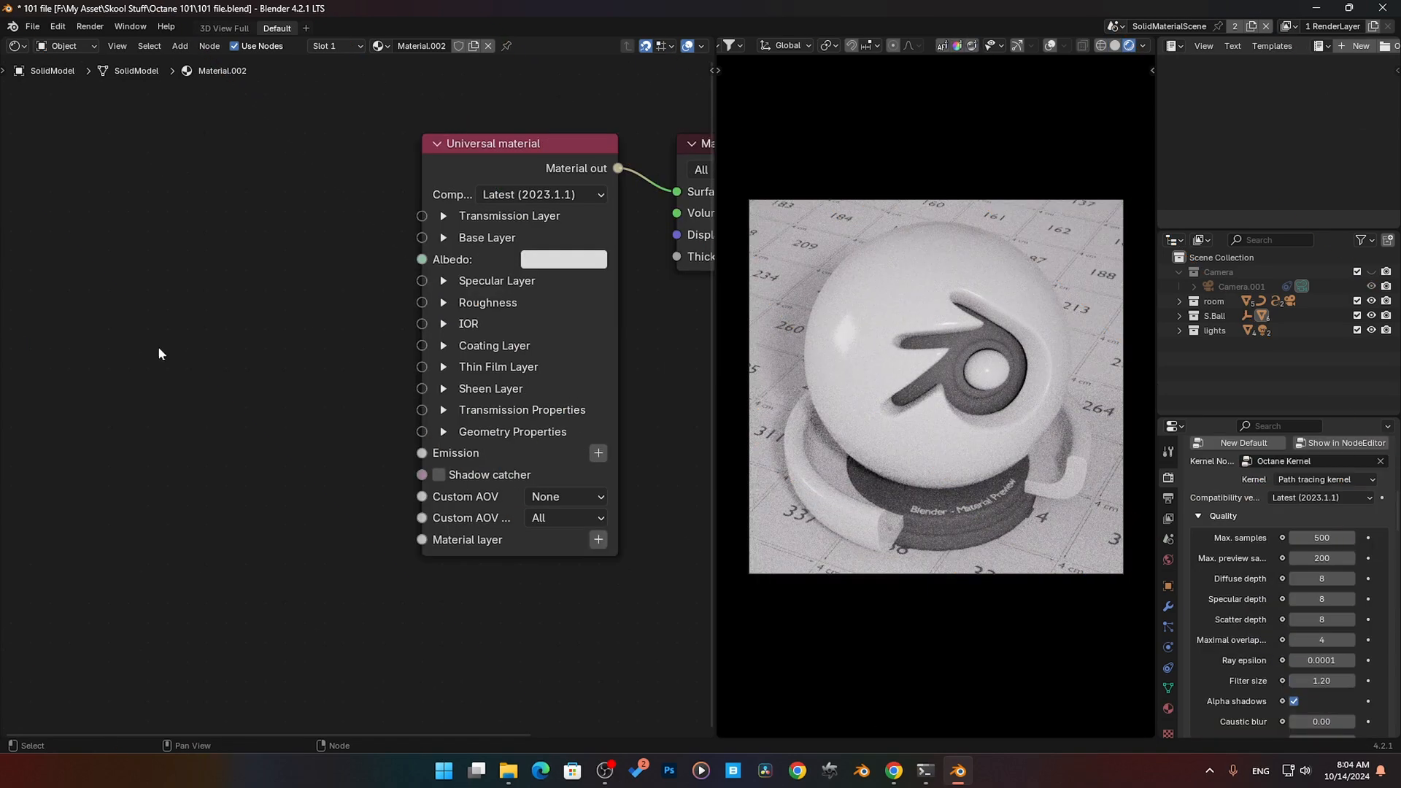
- Add a Grayscale image texture node beside the Universal material and connect its output to Albedo
key(shift+a)
mouse_move(161, 353)
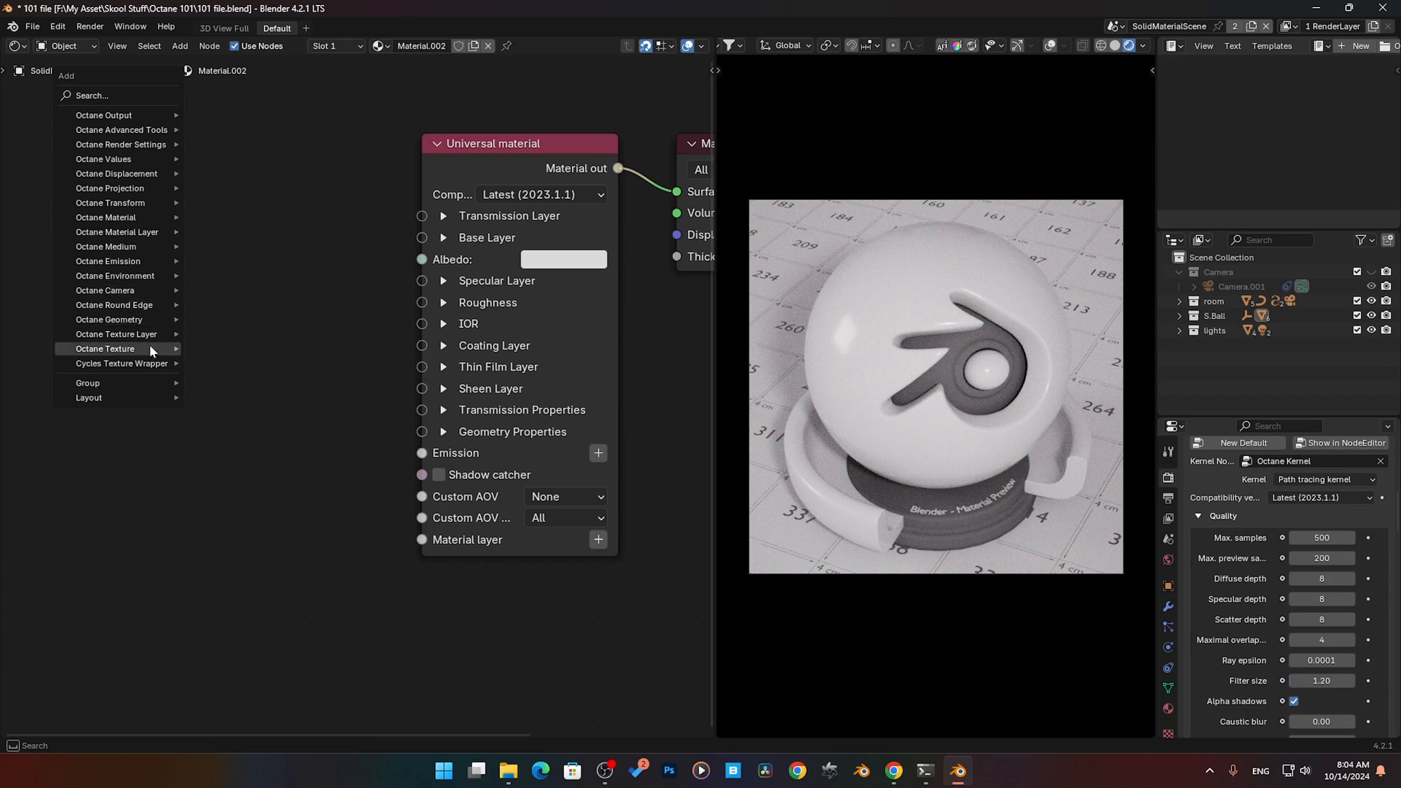
mouse_move(280, 455)
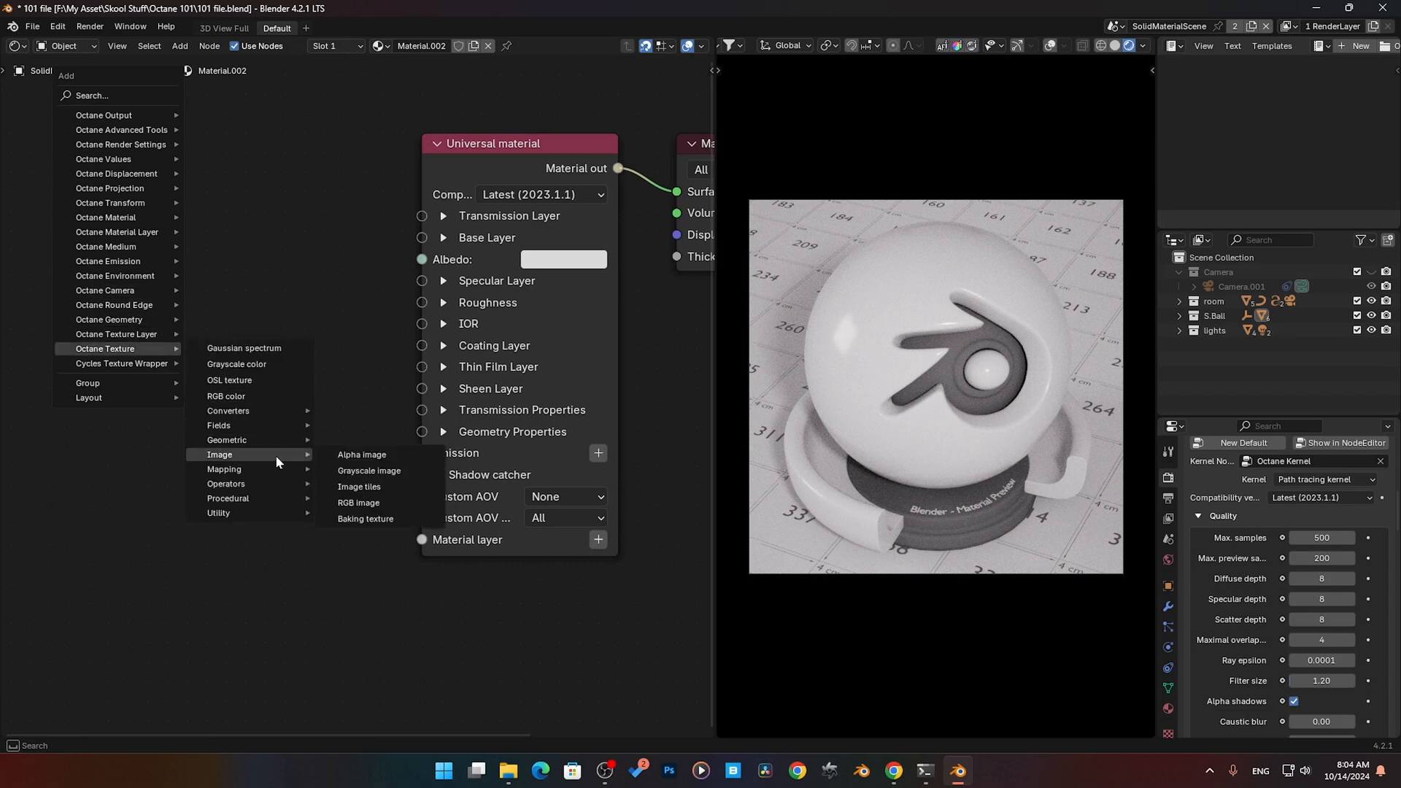
click(391, 479)
click(312, 380)
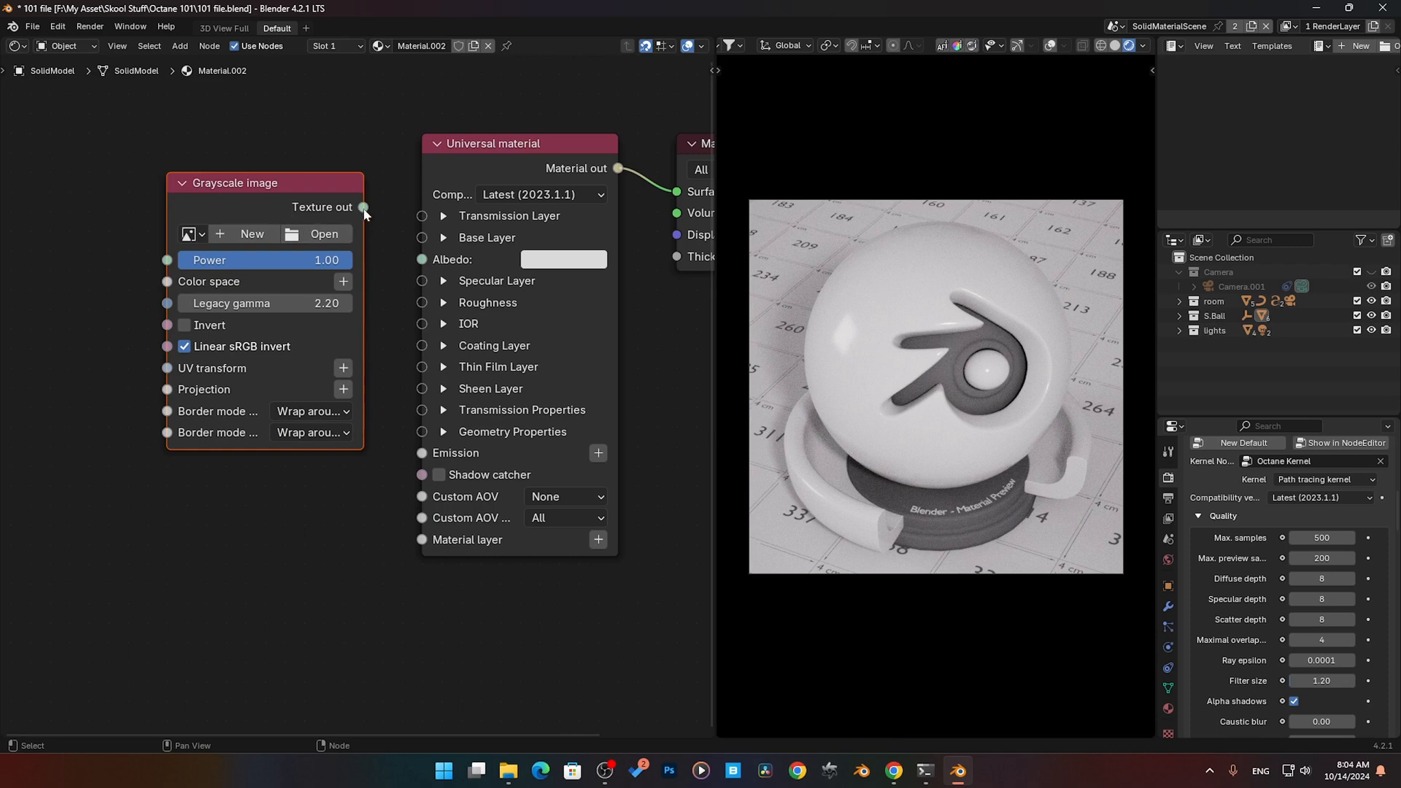
drag(364, 209, 422, 260)
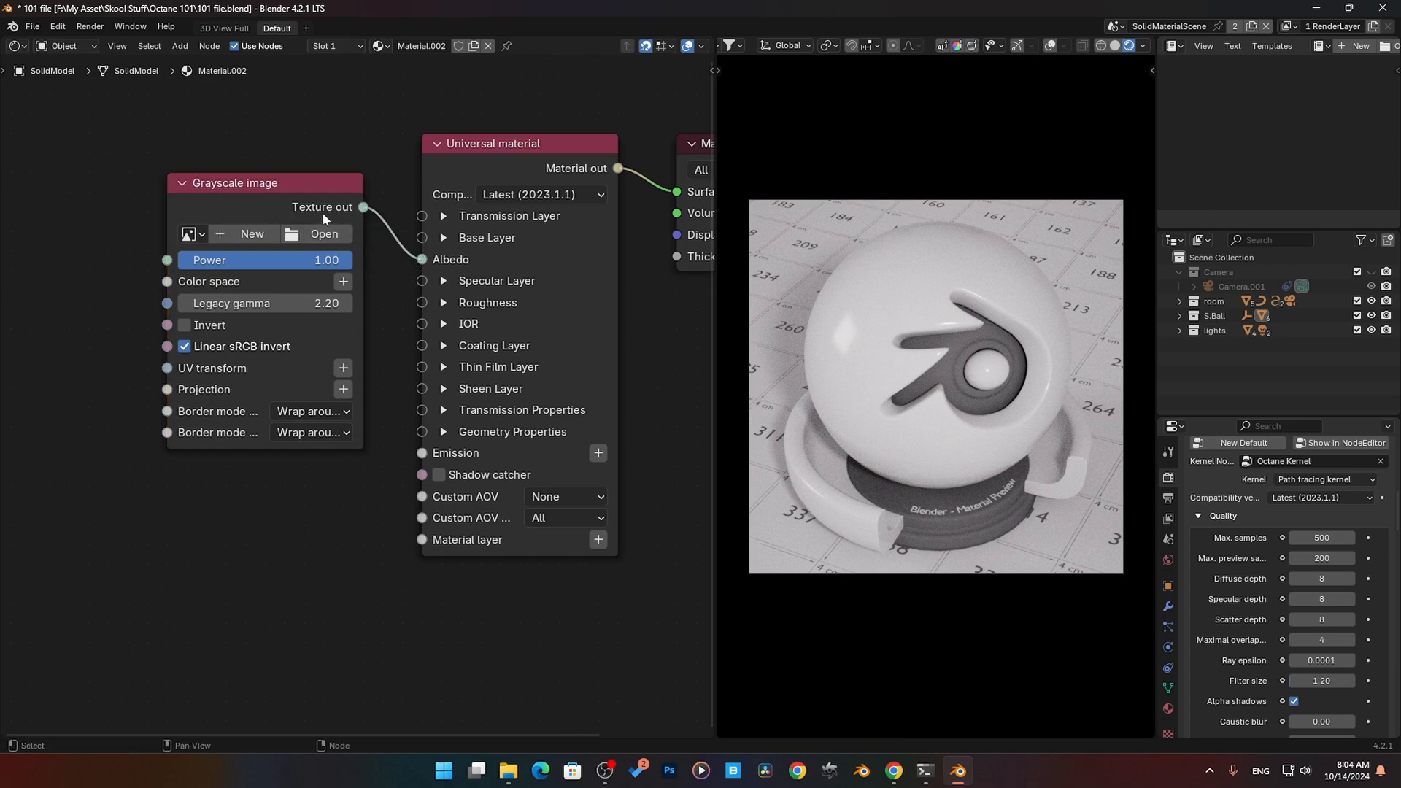
drag(300, 196, 319, 156)
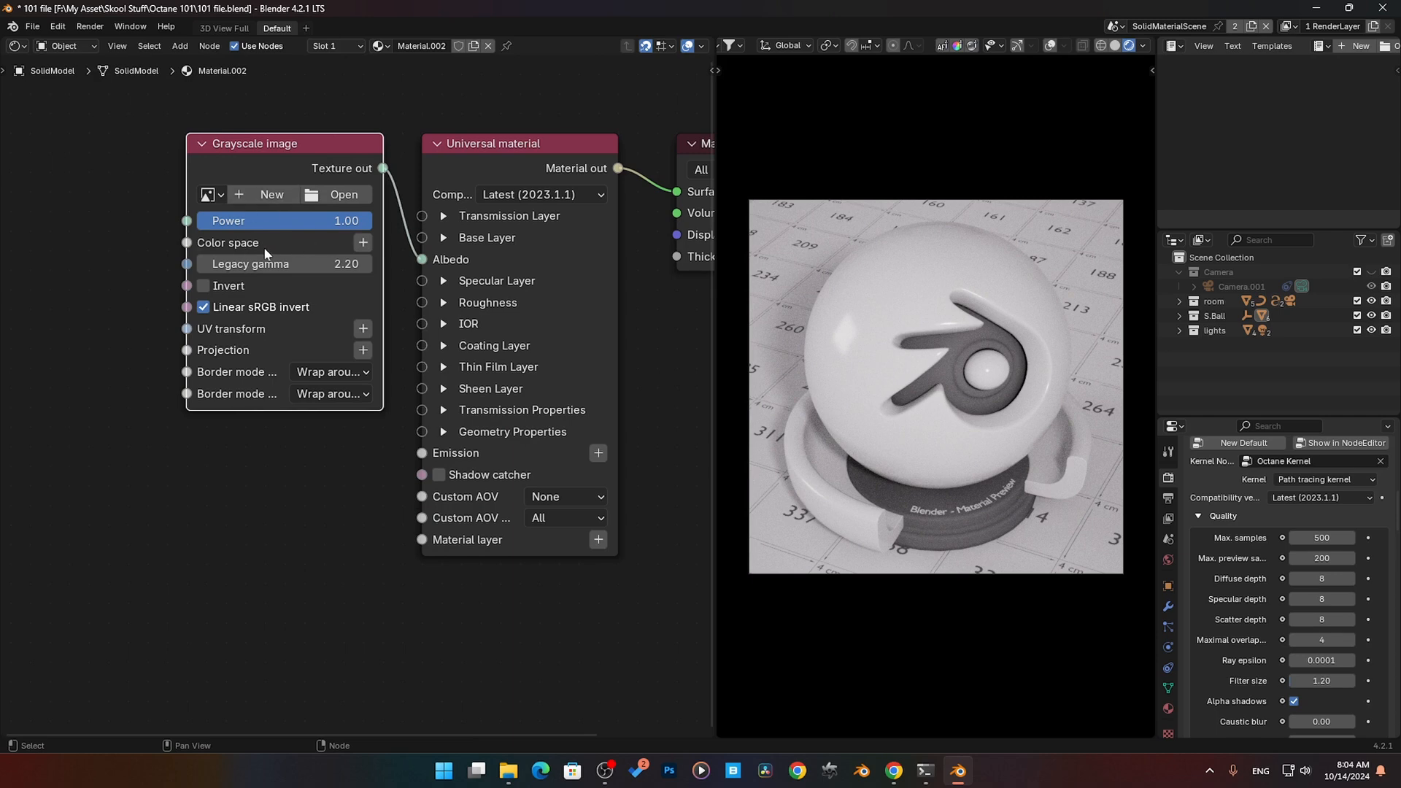
- Load Octane-on-youtube.jpg into the Grayscale image node, refresh the rendered preview and widen the node
click(358, 194)
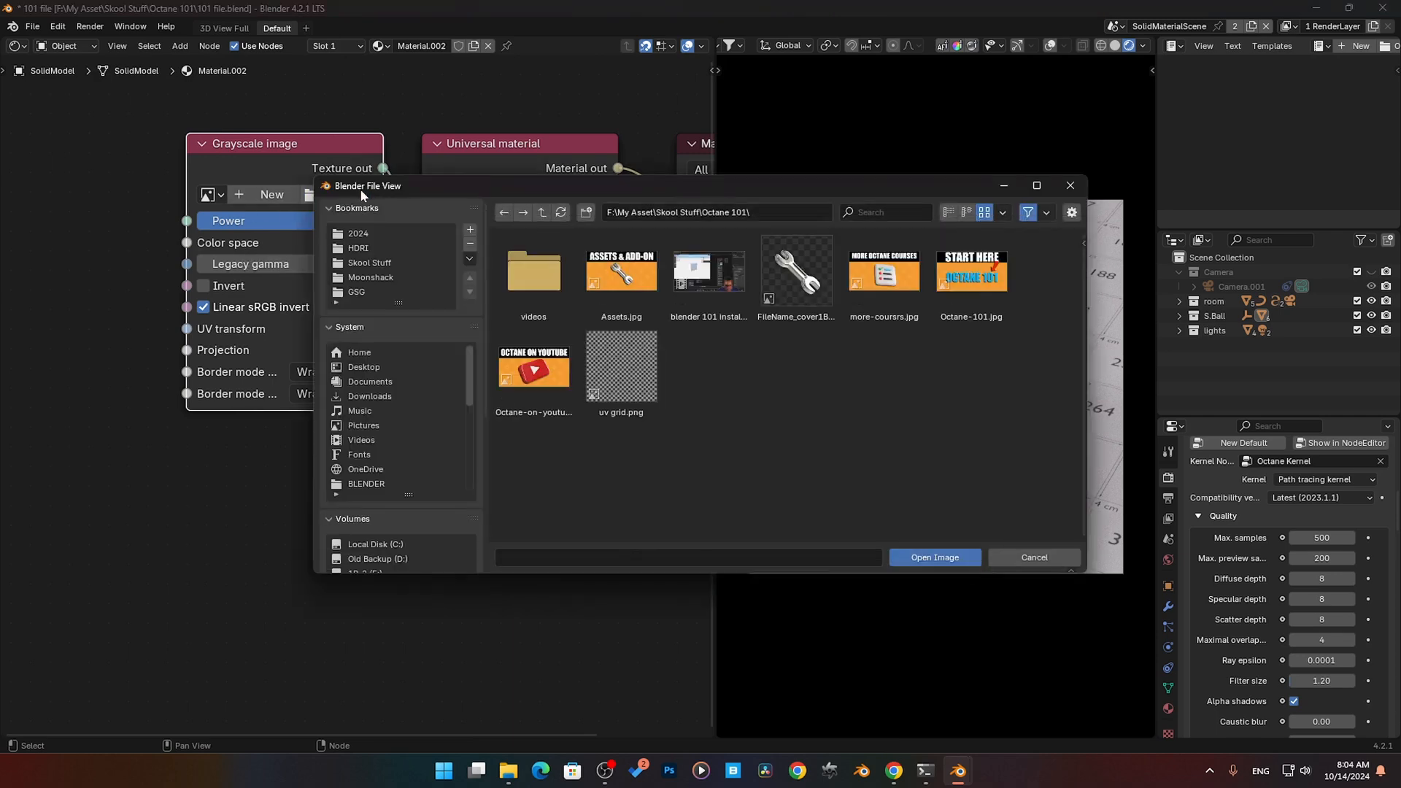
double_click(533, 367)
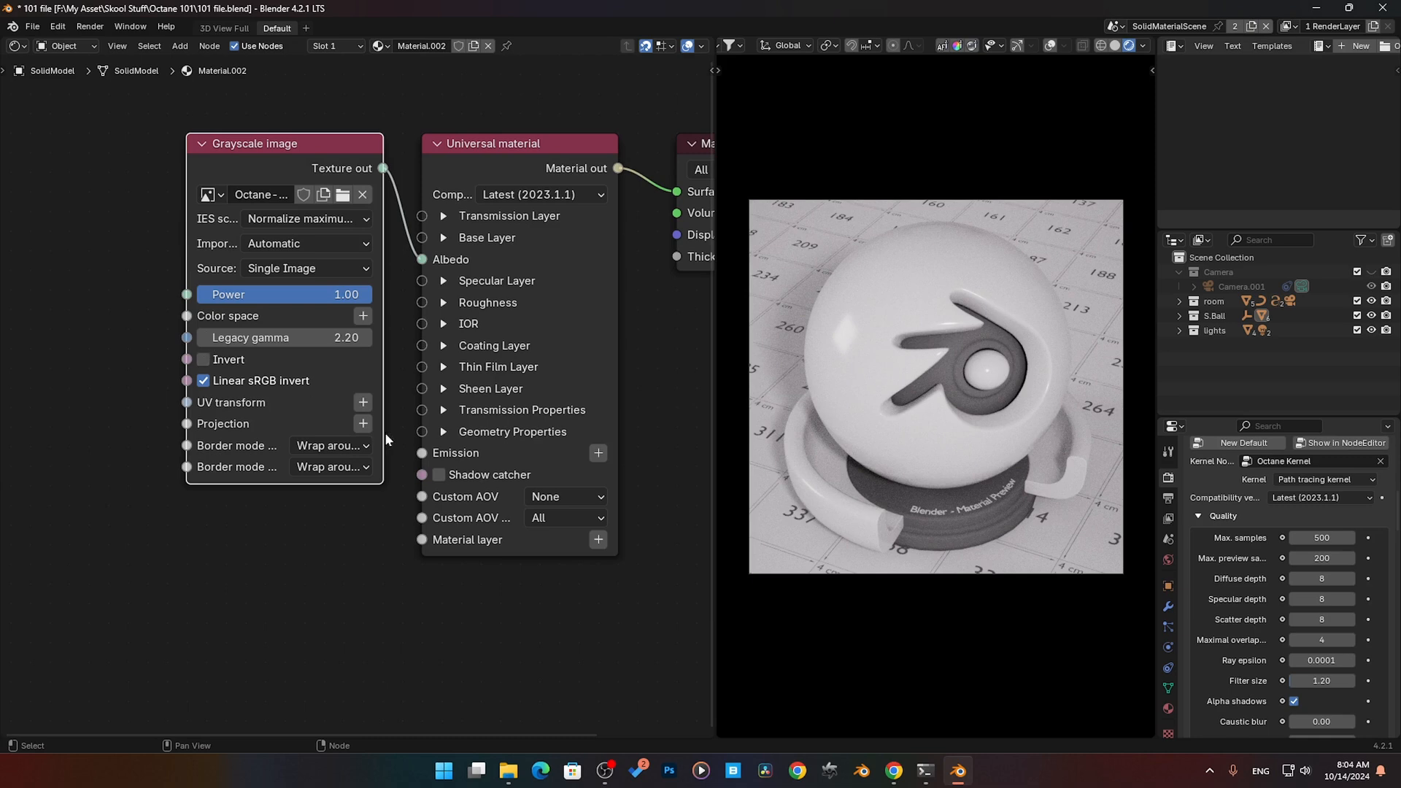
click(1114, 45)
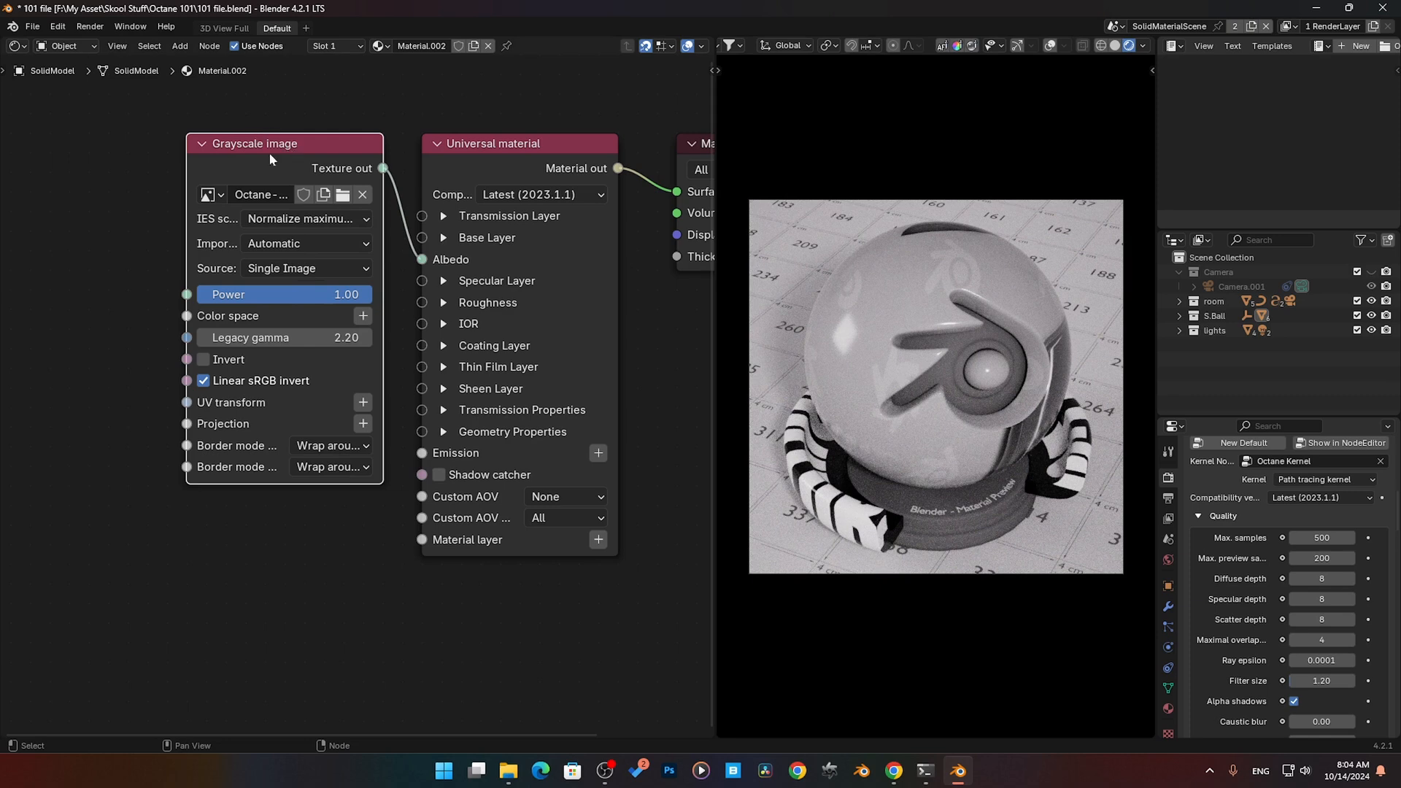
drag(188, 157, 87, 162)
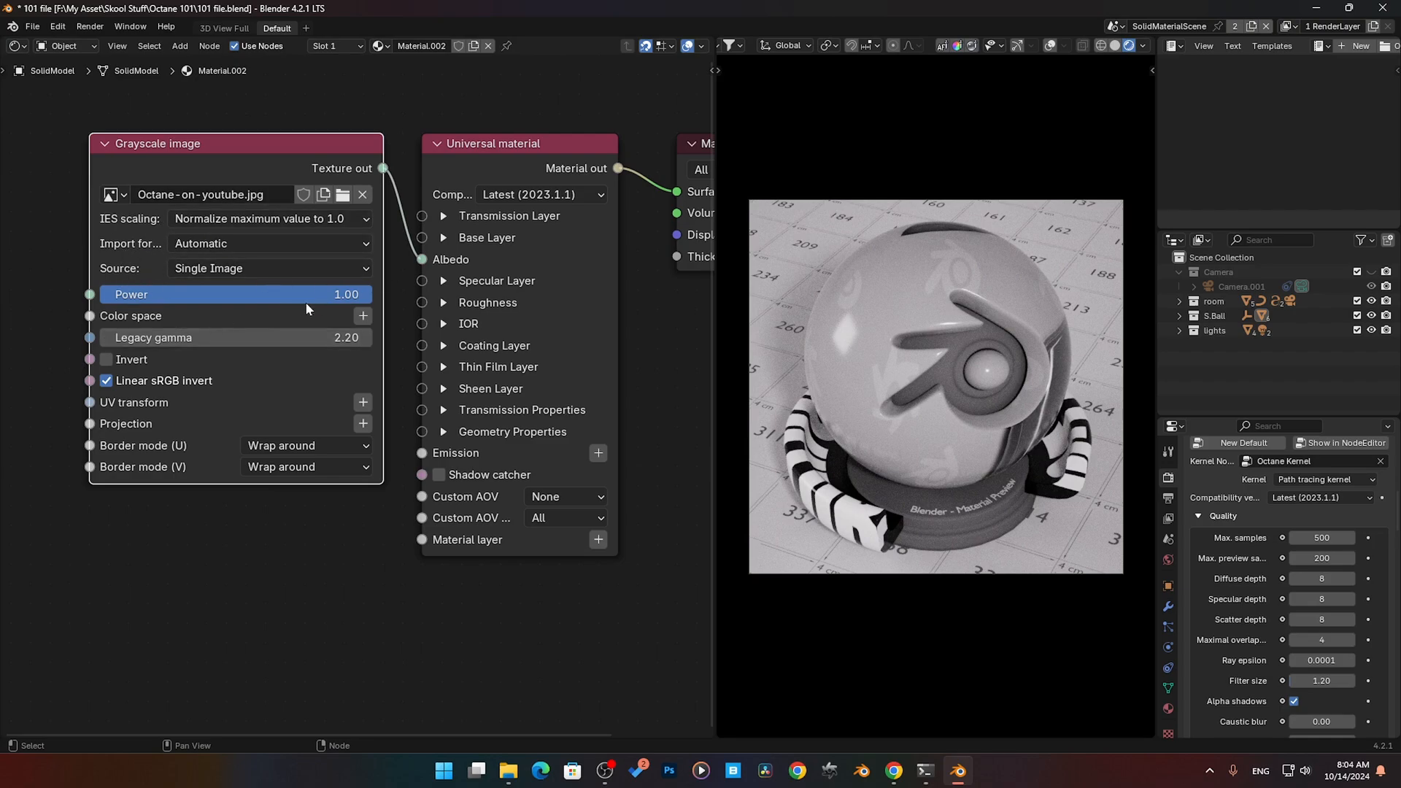
- Try a legacy gamma of 8.00 on the Grayscale image node and restore it to 2.2
mouse_move(350, 294)
mouse_down()
mouse_move(100, 294)
mouse_move(369, 294)
mouse_up()
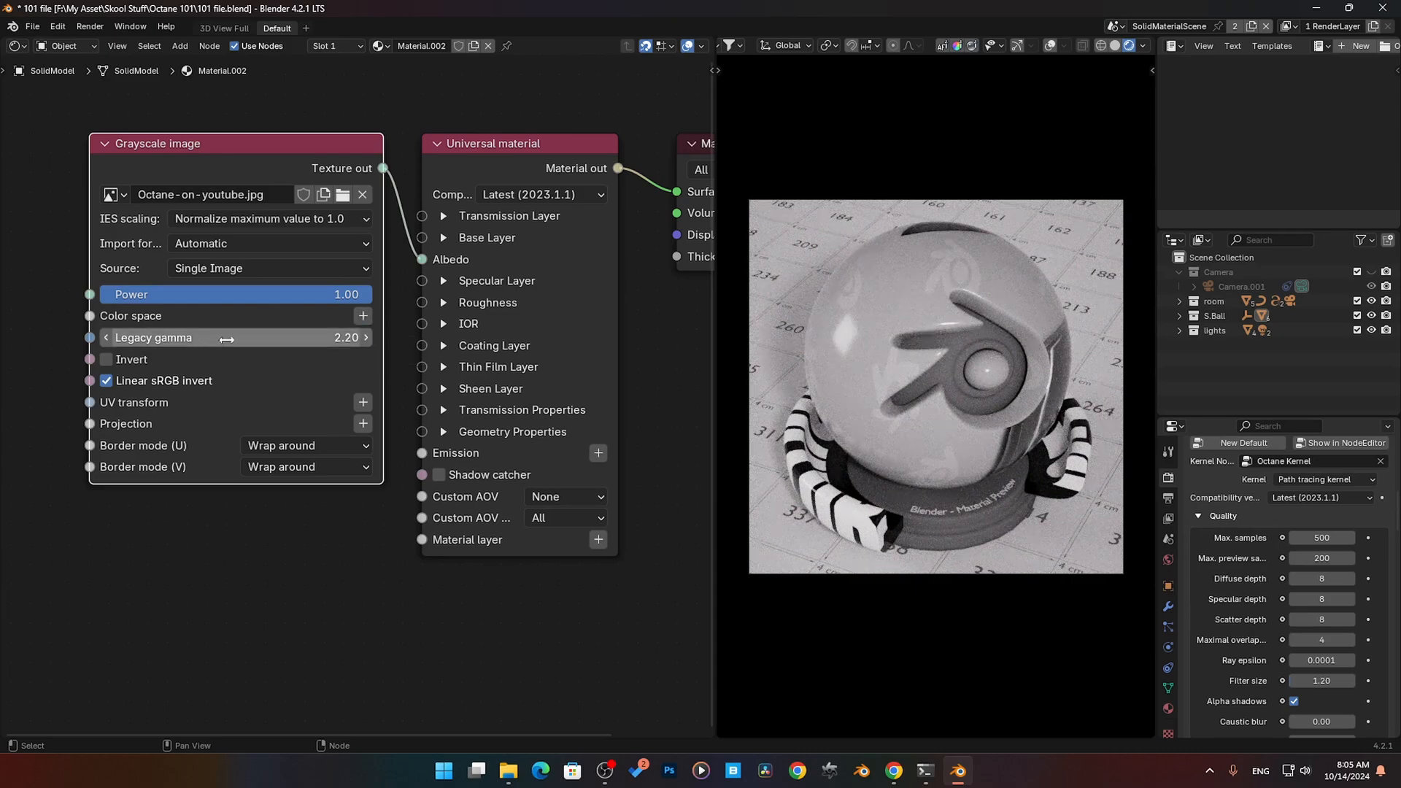
drag(280, 337, 358, 337)
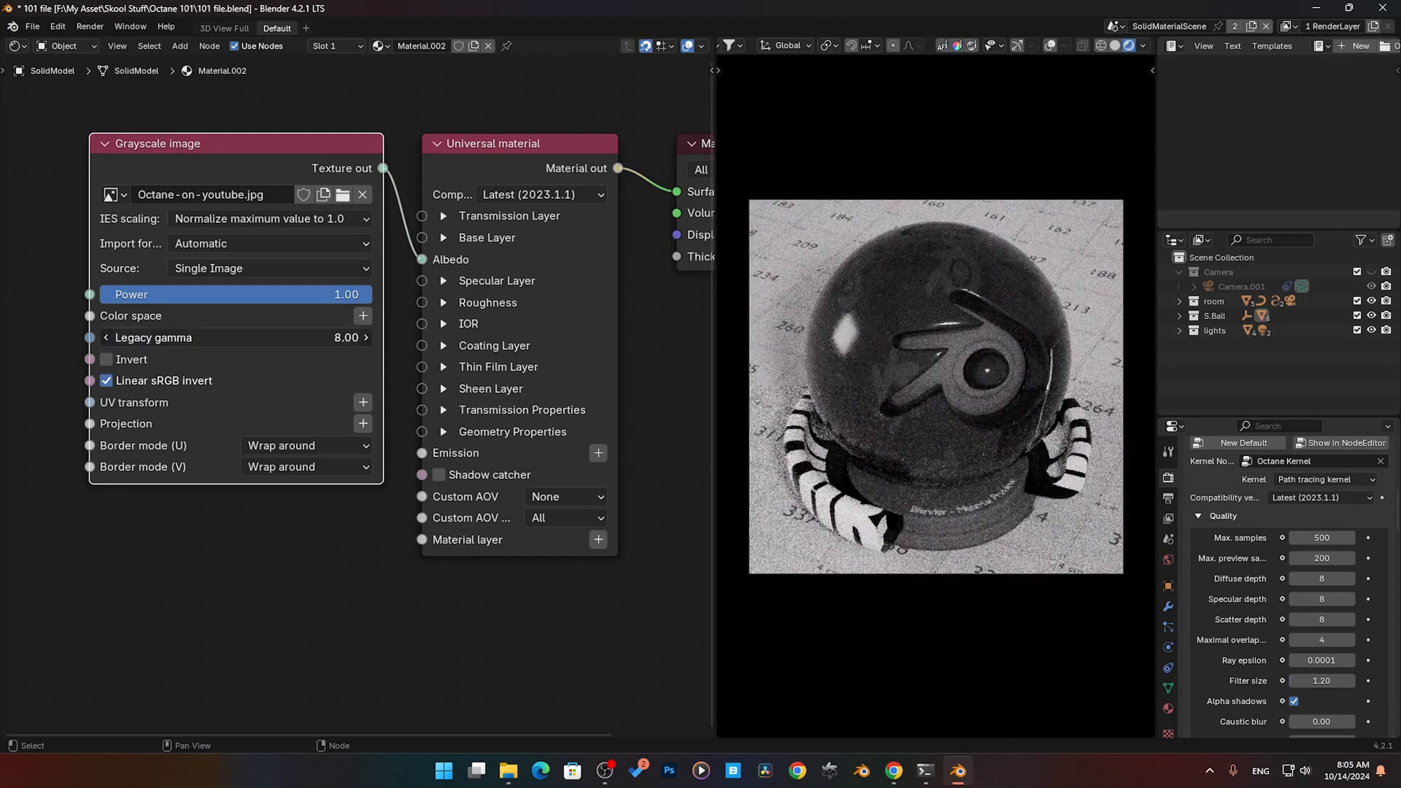
click(280, 337)
text(2.2)
key(Return)
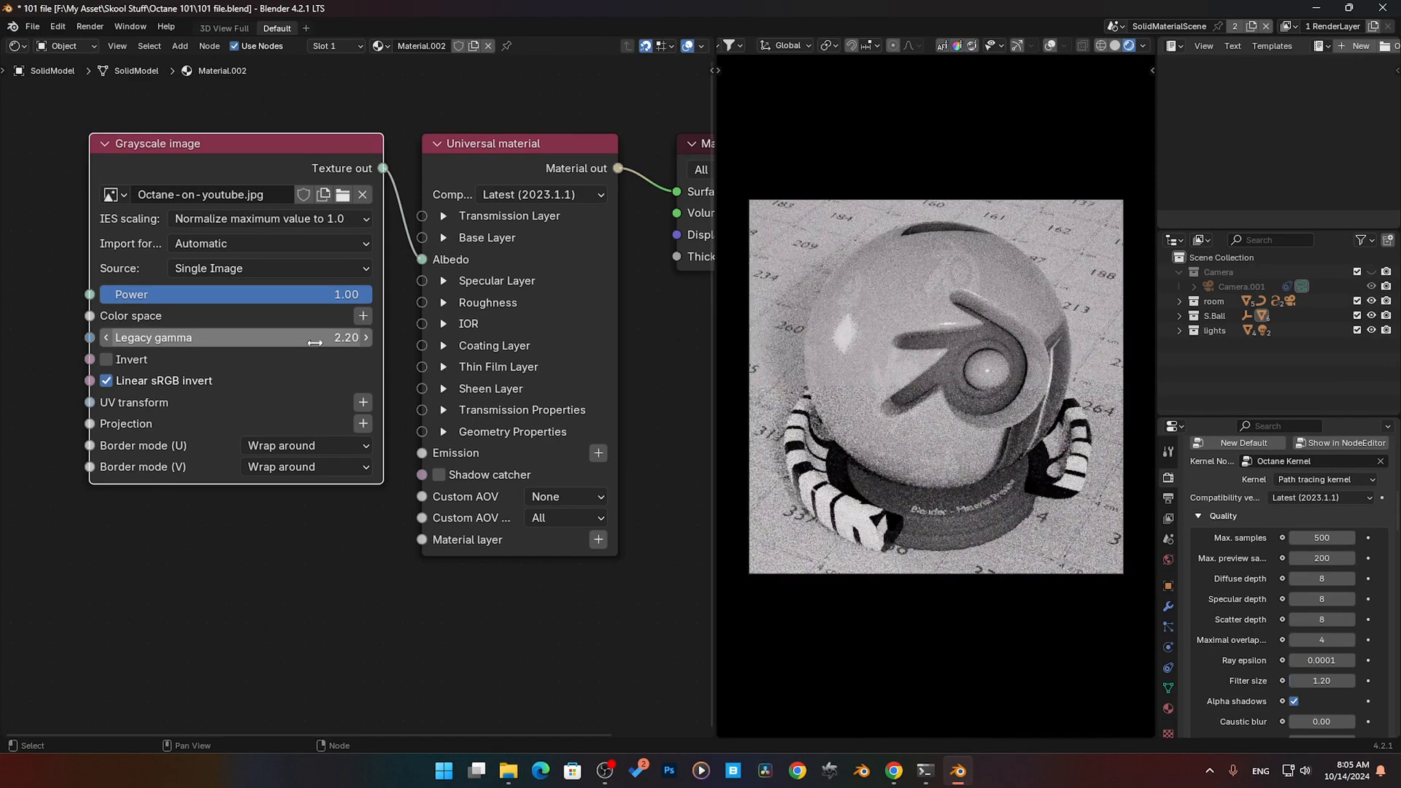
- Try a legacy gamma of 1 on the Grayscale image node and return it to 2.2
click(108, 339)
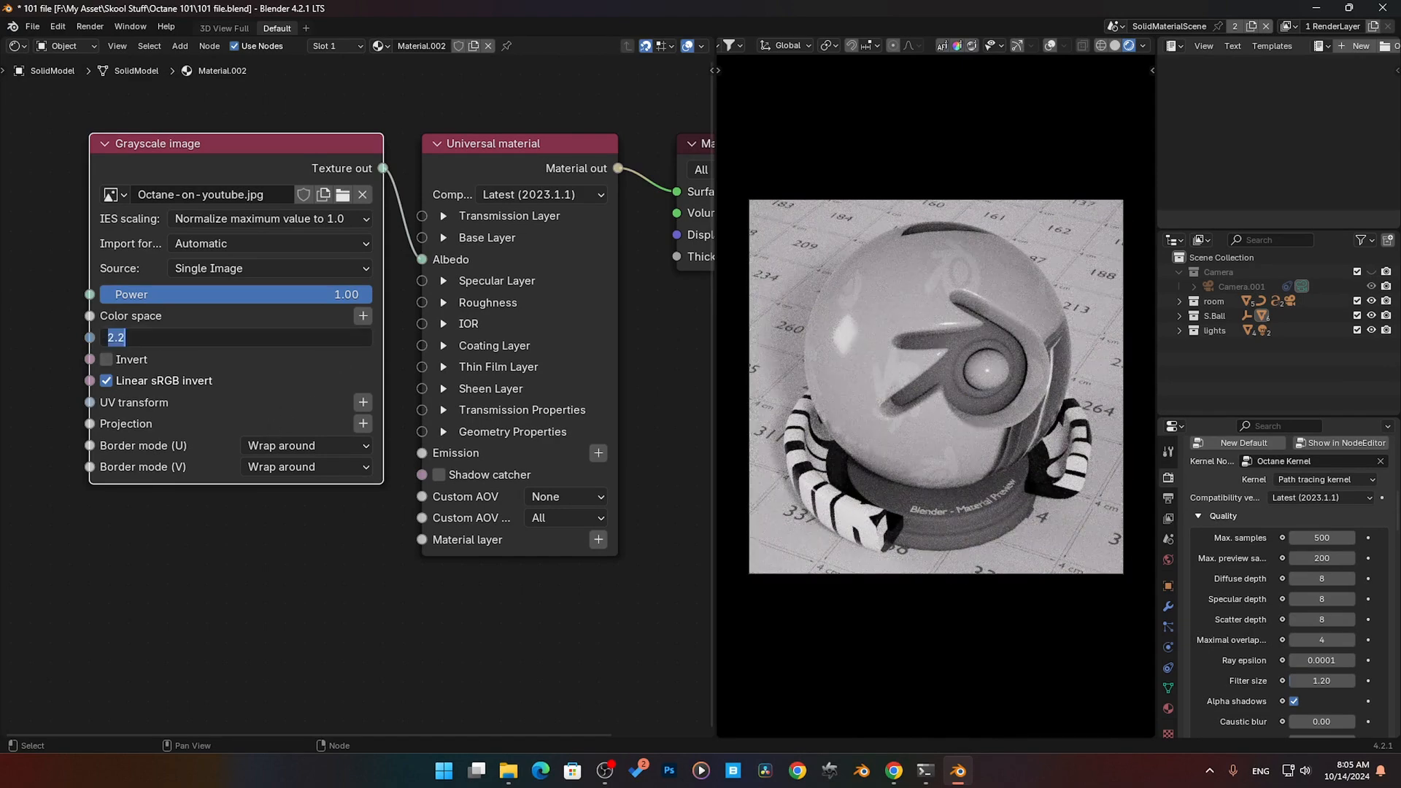
text(1)
key(Return)
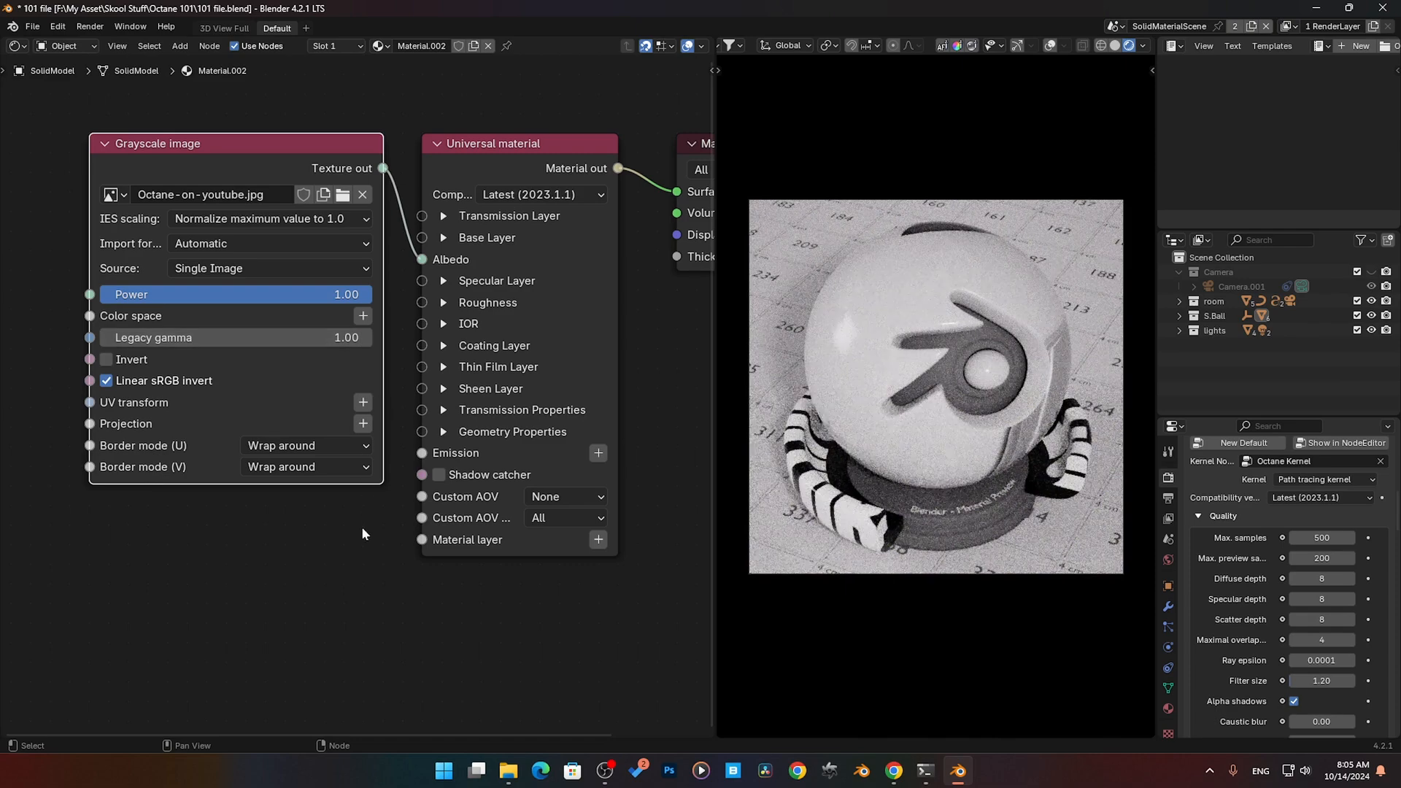
click(276, 338)
text(2.2)
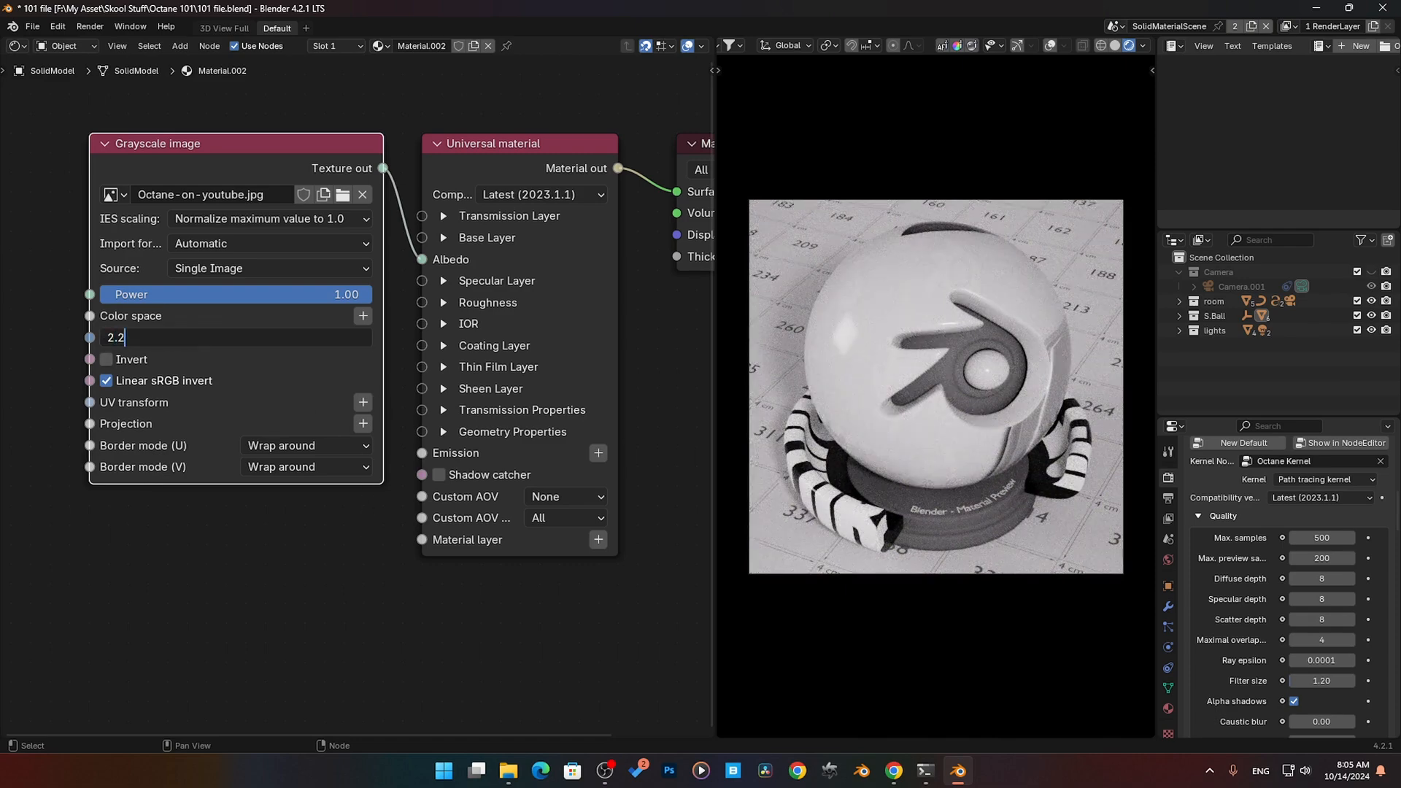
key(Return)
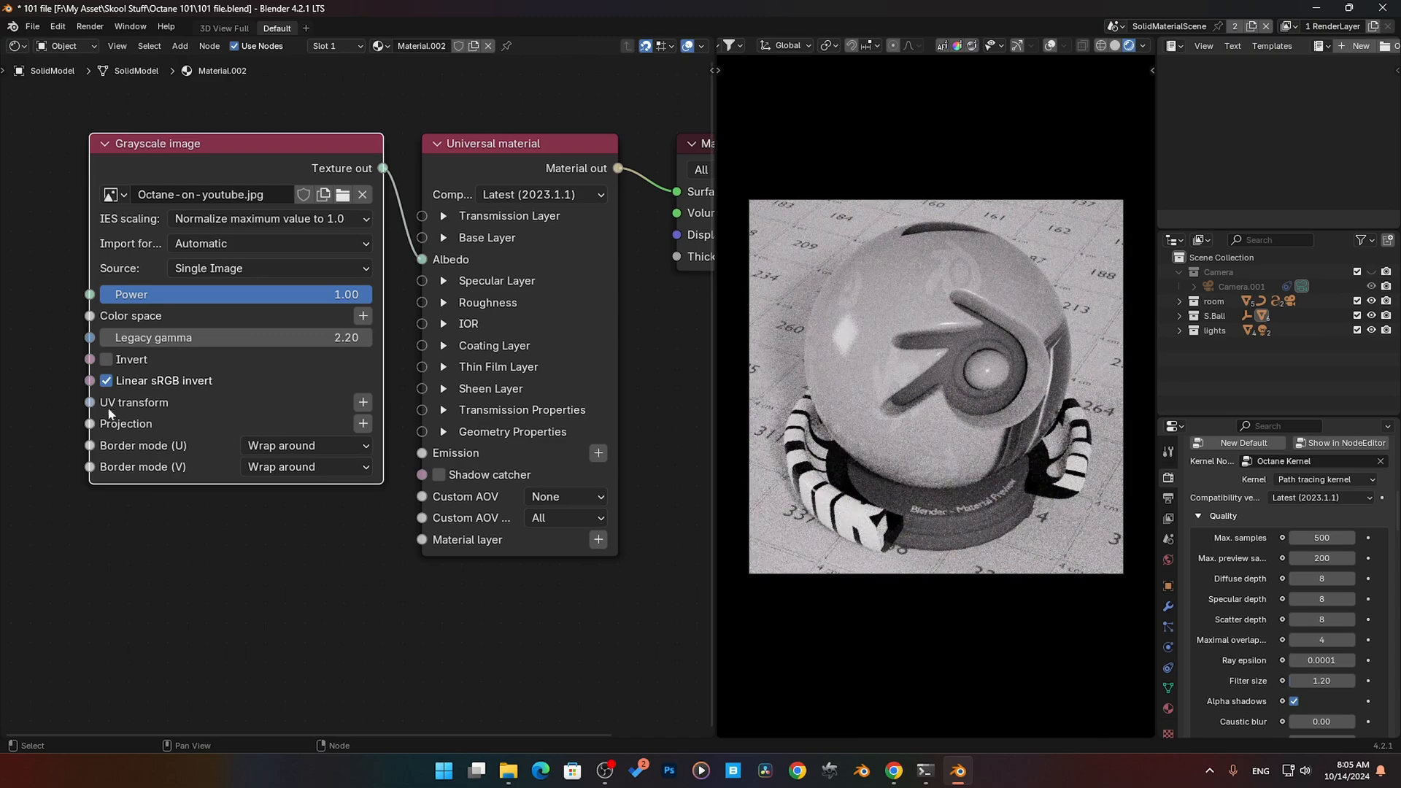
- Toggle the Grayscale image node's Invert option on and off twice to compare the preview, leaving it off
click(107, 360)
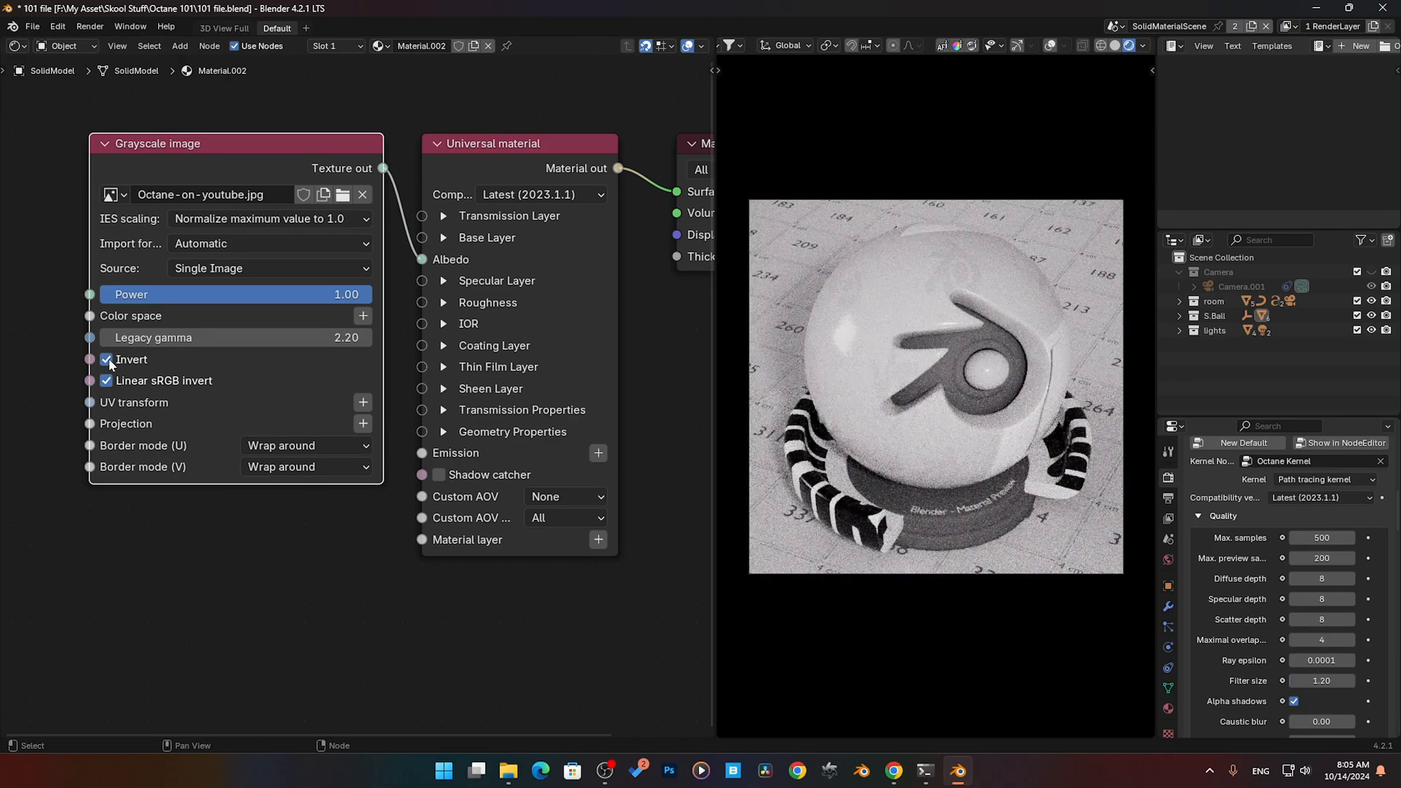
click(108, 360)
click(107, 359)
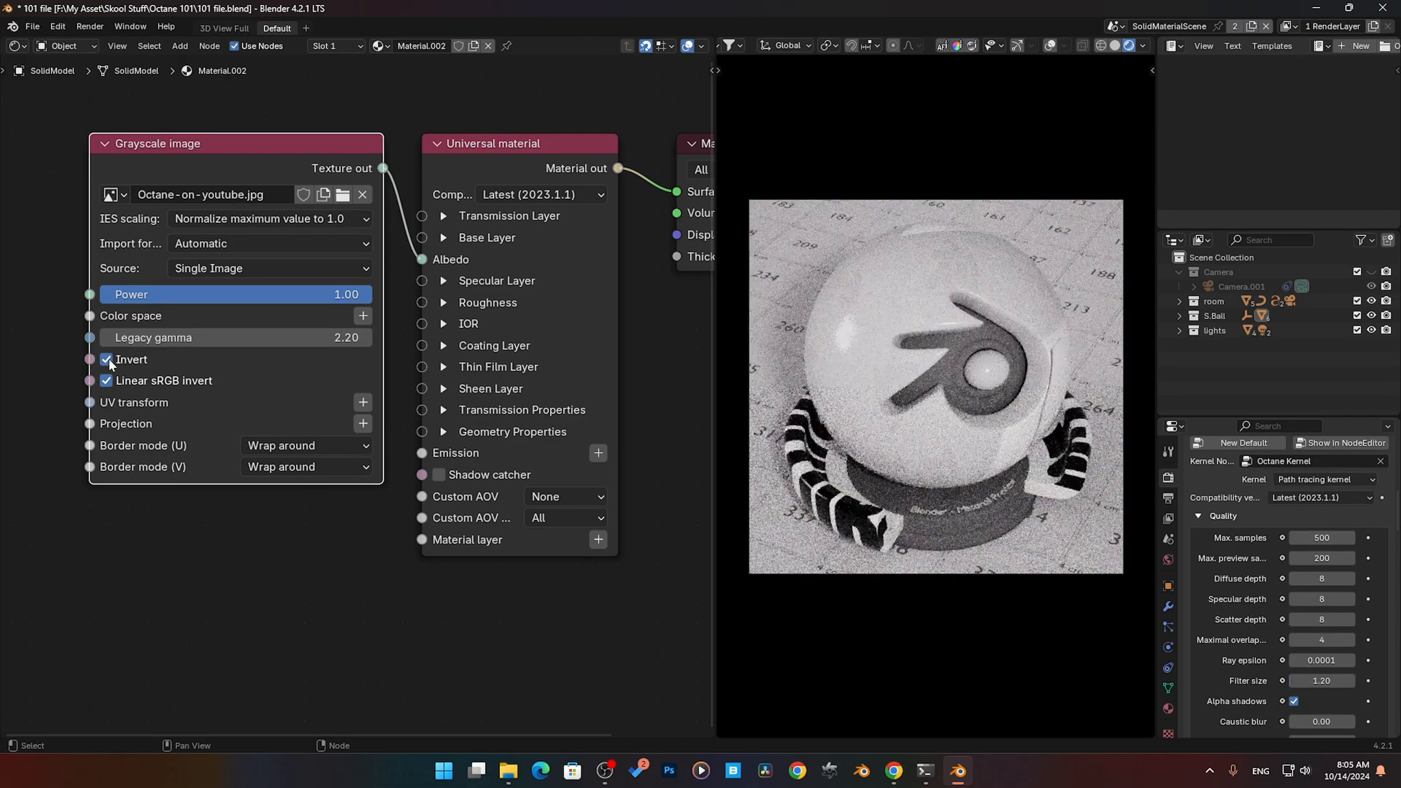
click(108, 360)
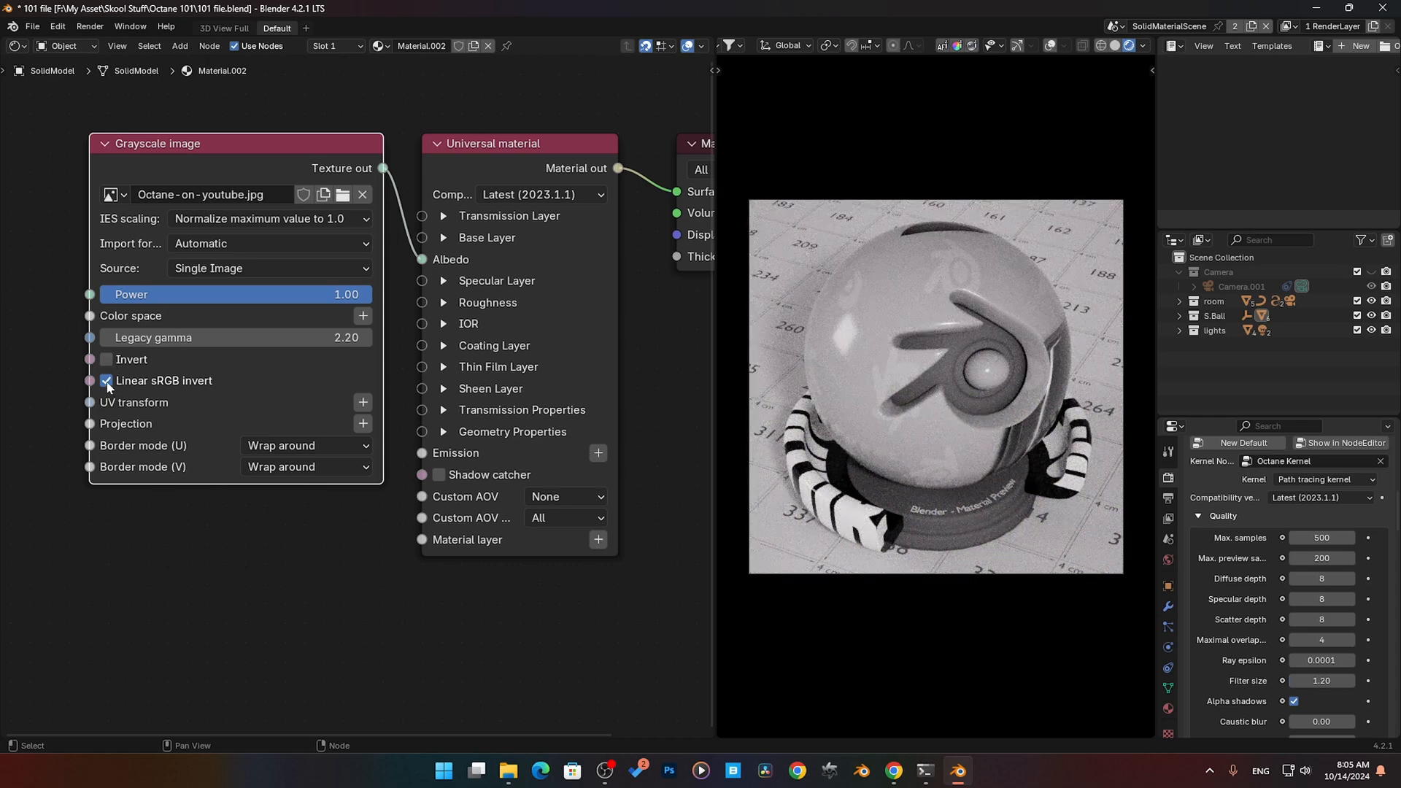
- Add a 3D transformation to the Grayscale image's UV transform with uniform scale 0.370 and X translation 0.19, and move it up beside the image node
middle_drag(147, 500, 354, 487)
click(567, 391)
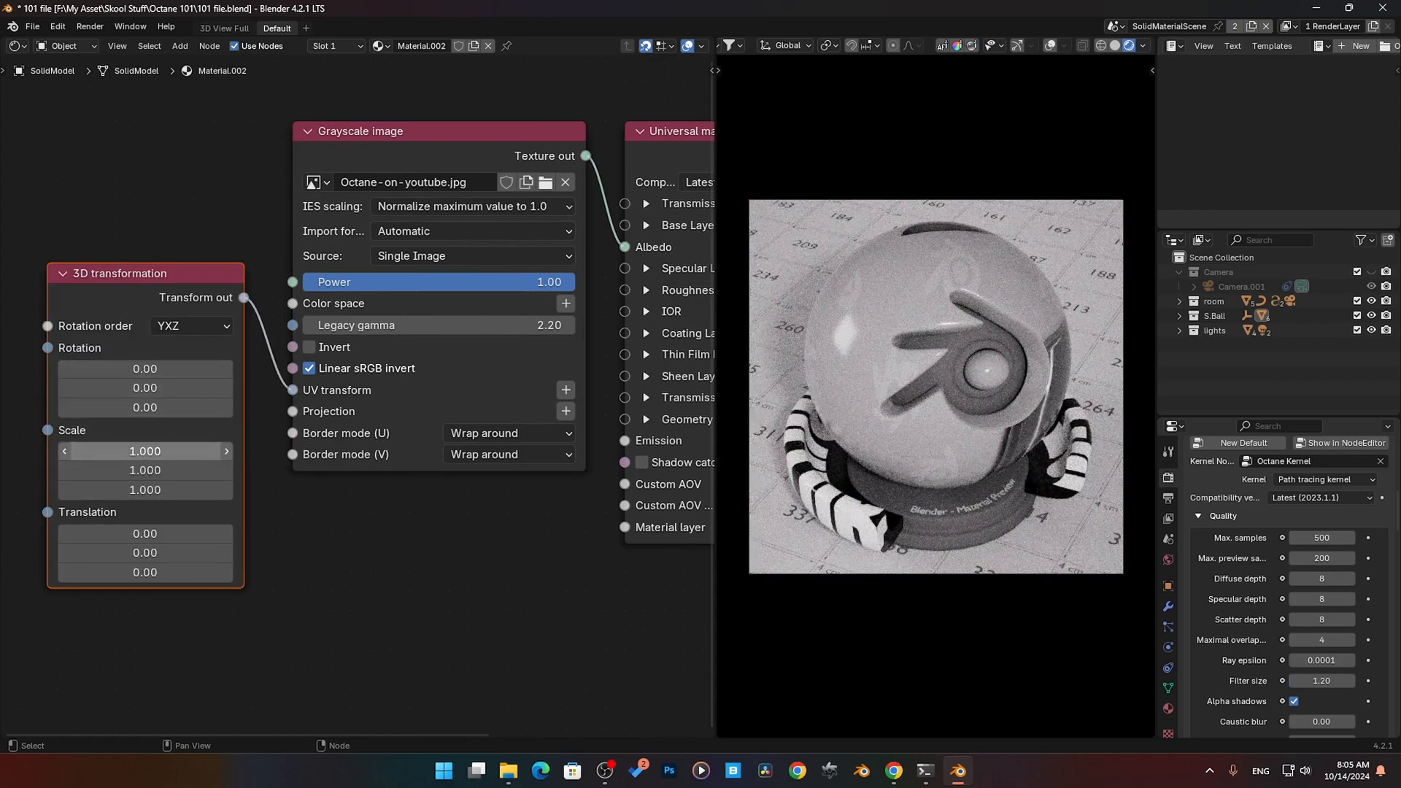
mouse_move(145, 451)
mouse_down()
mouse_move(145, 490)
mouse_move(72, 489)
mouse_move(151, 457)
mouse_up()
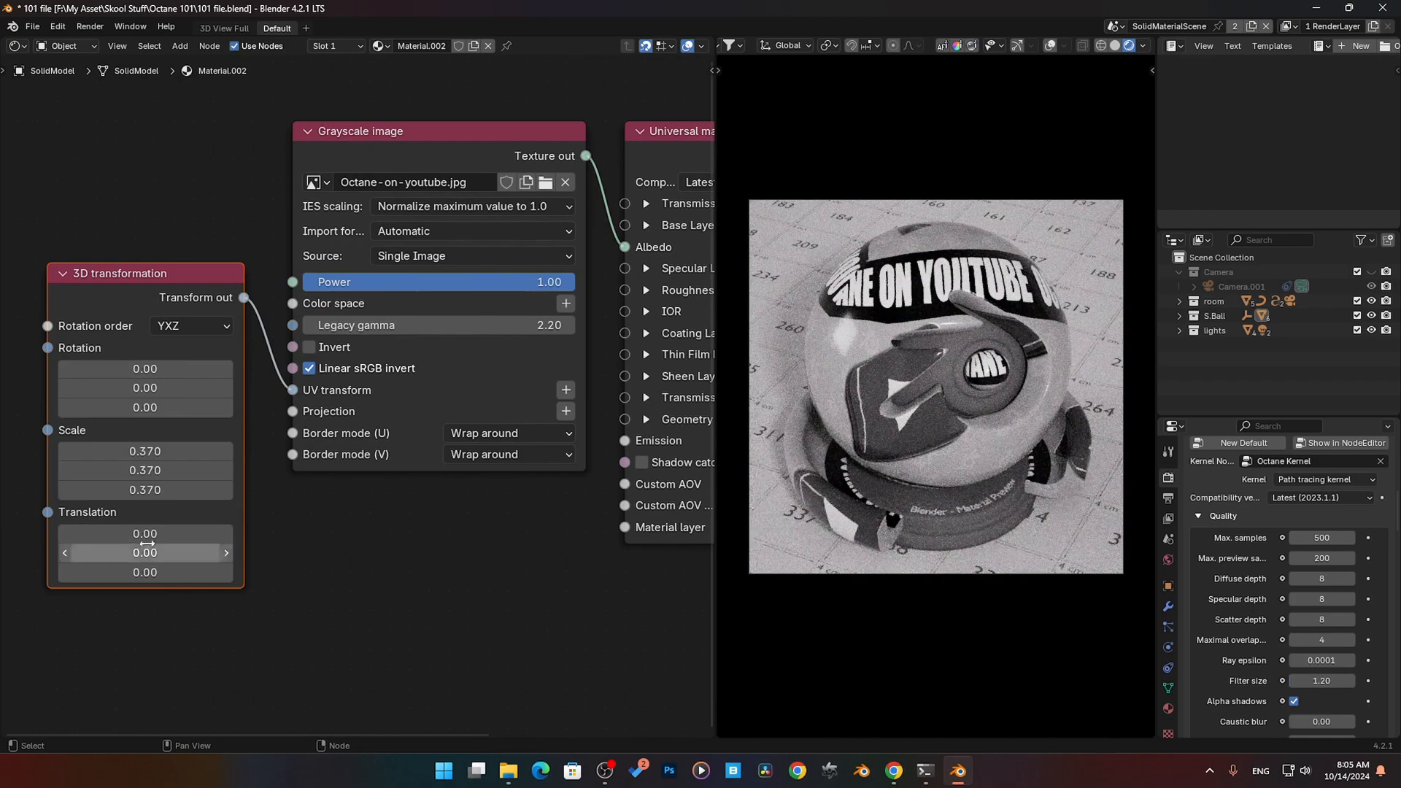
mouse_move(145, 533)
mouse_down()
mouse_move(197, 533)
mouse_move(160, 534)
mouse_up()
drag(181, 286, 170, 125)
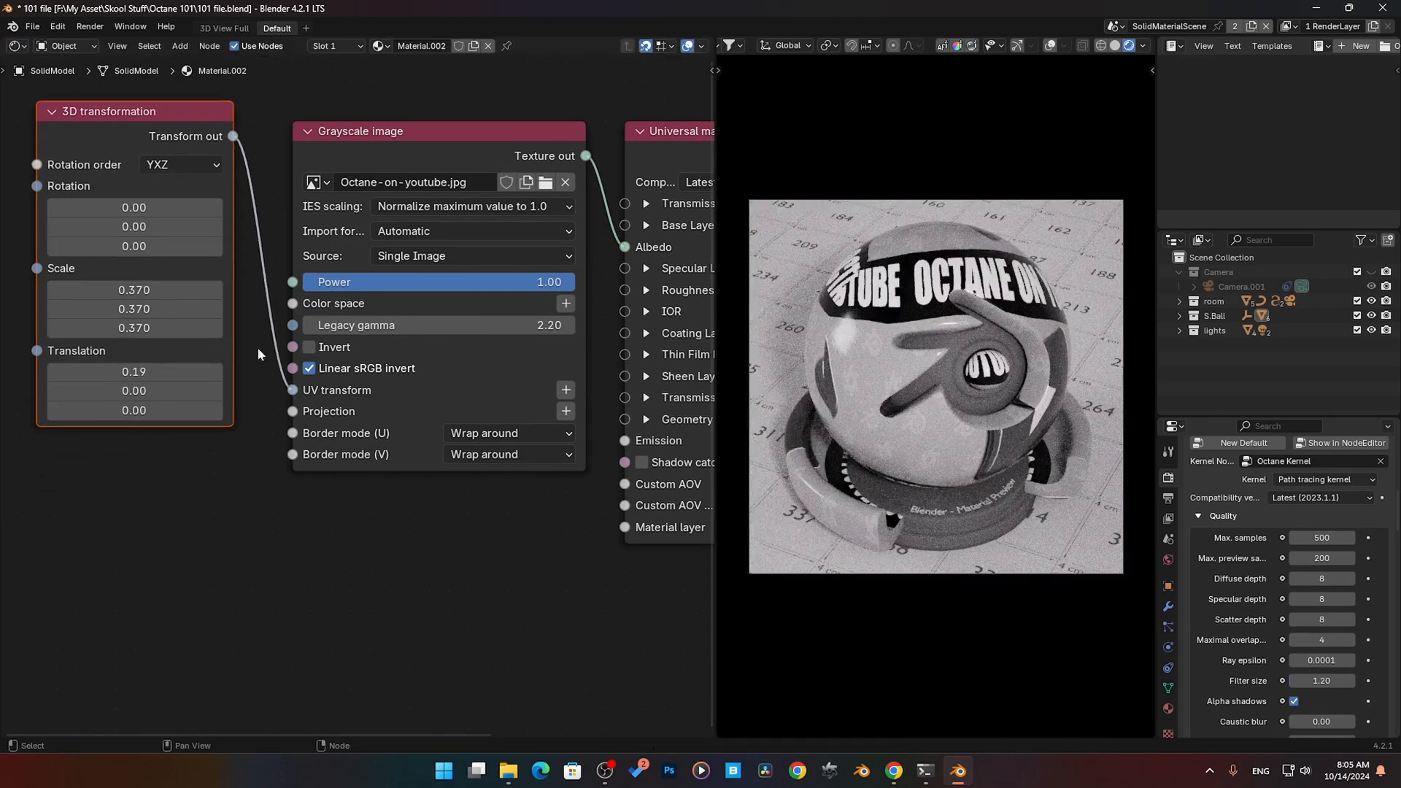
- Add a Mesh UV projection to the Grayscale image's Projection input and place it below the 3D transformation node
click(566, 410)
drag(196, 294, 184, 464)
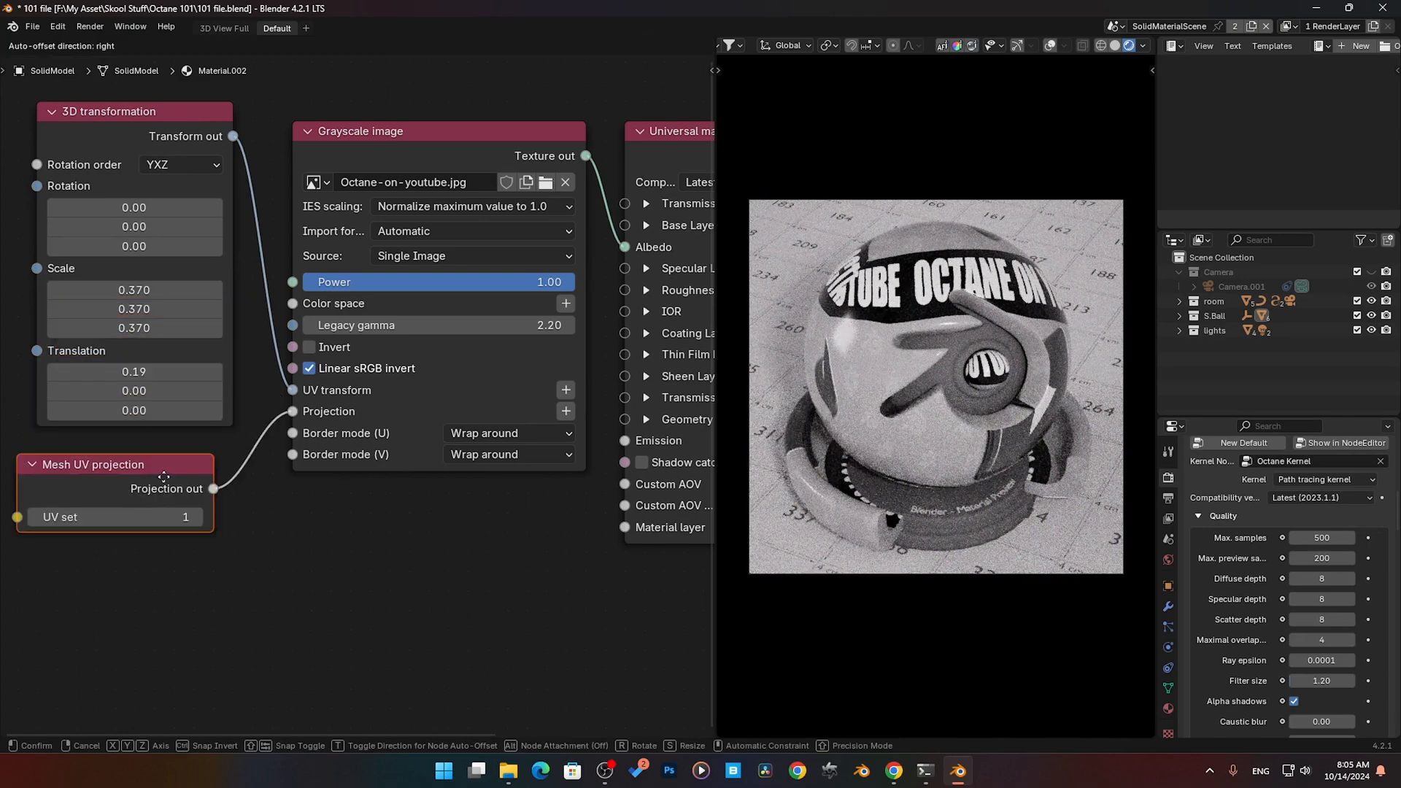
click(158, 479)
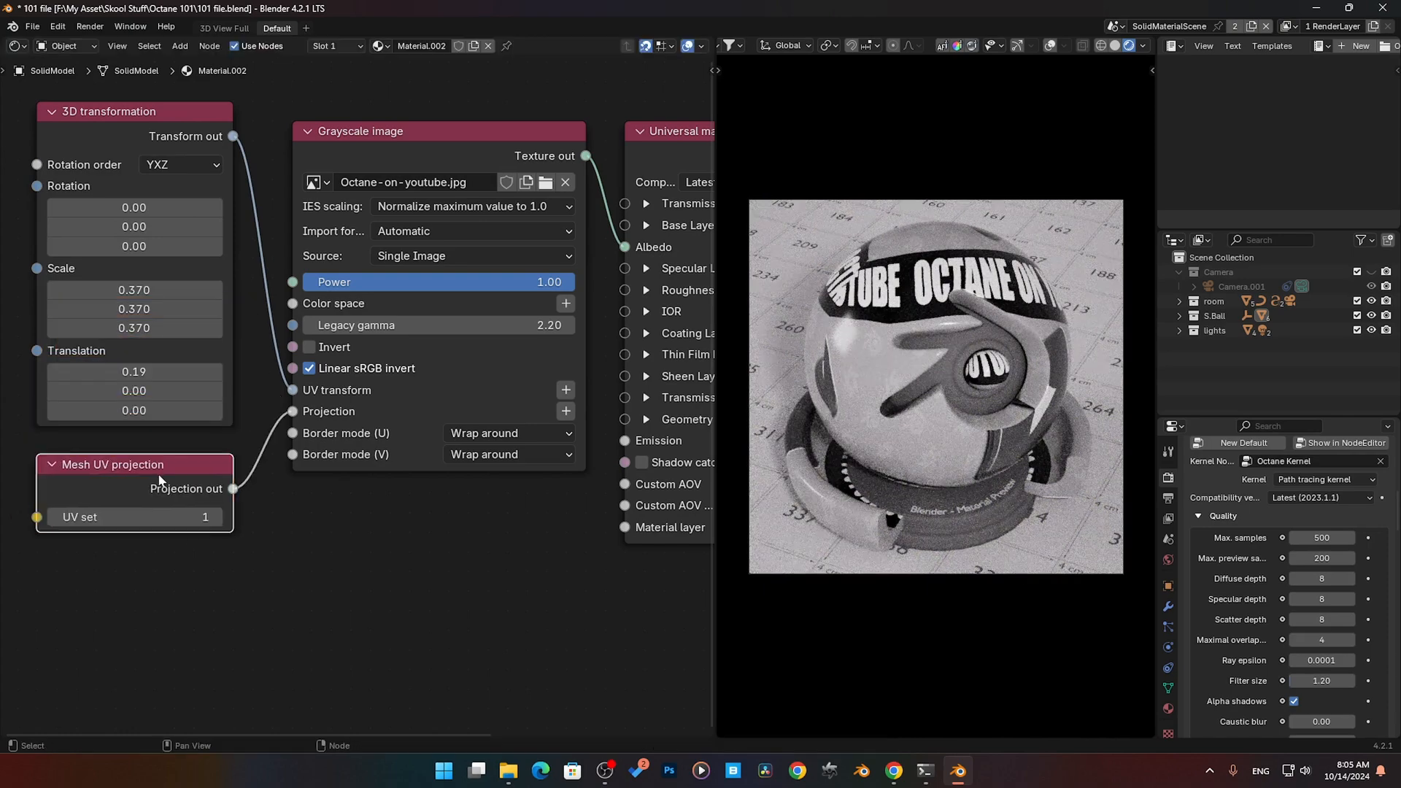
- Delete the Mesh UV projection node and set the Grayscale image's U and V border modes to Mirror
key(x)
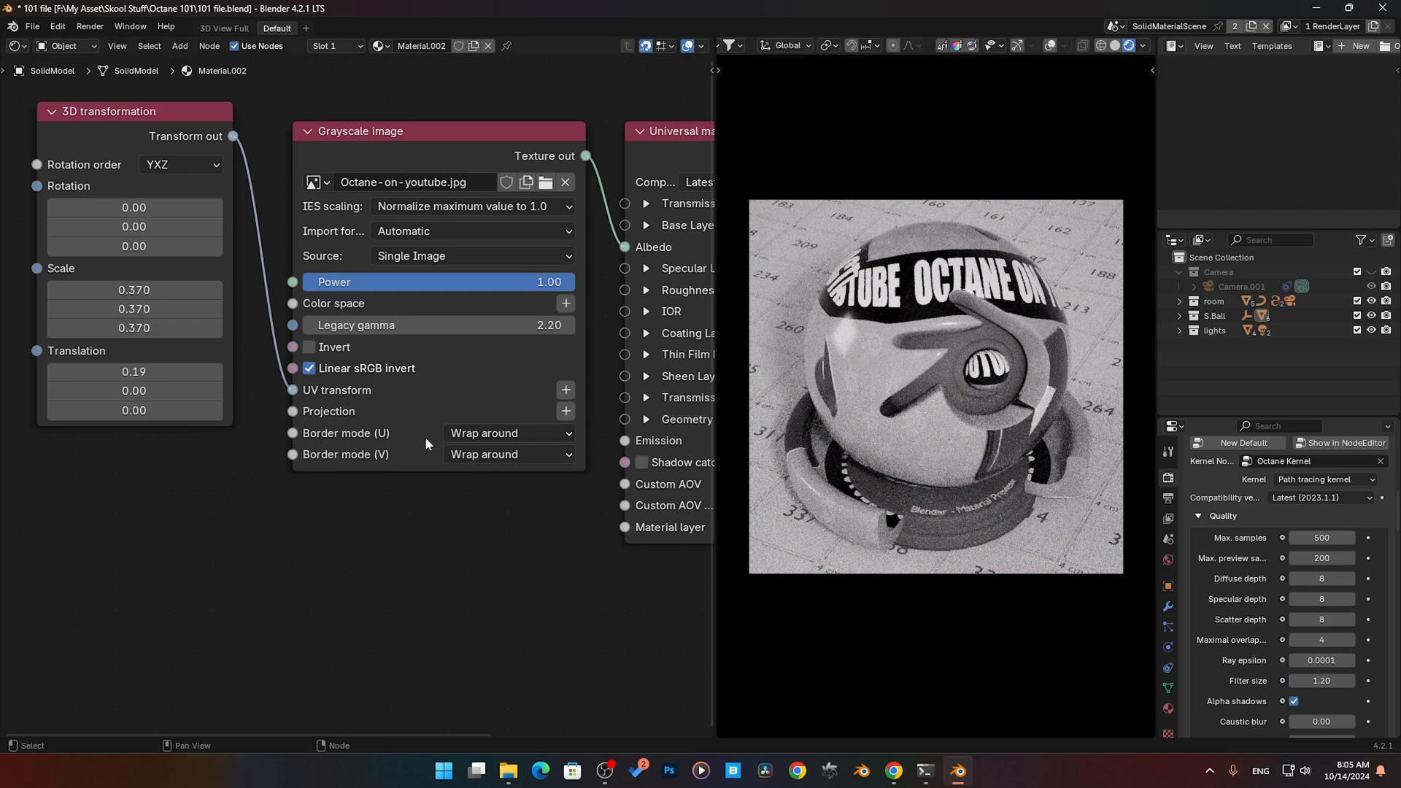
click(500, 433)
click(483, 476)
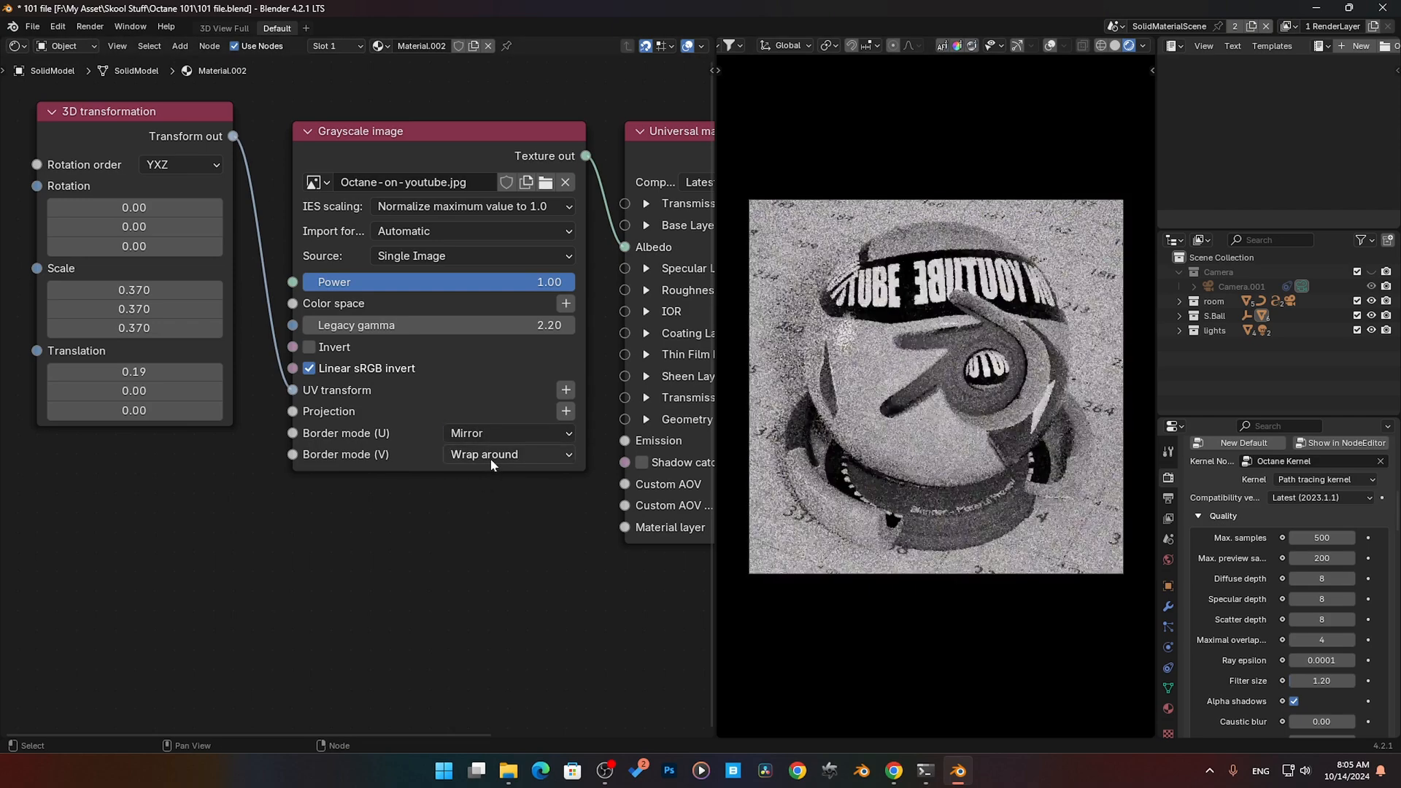
click(489, 456)
click(485, 494)
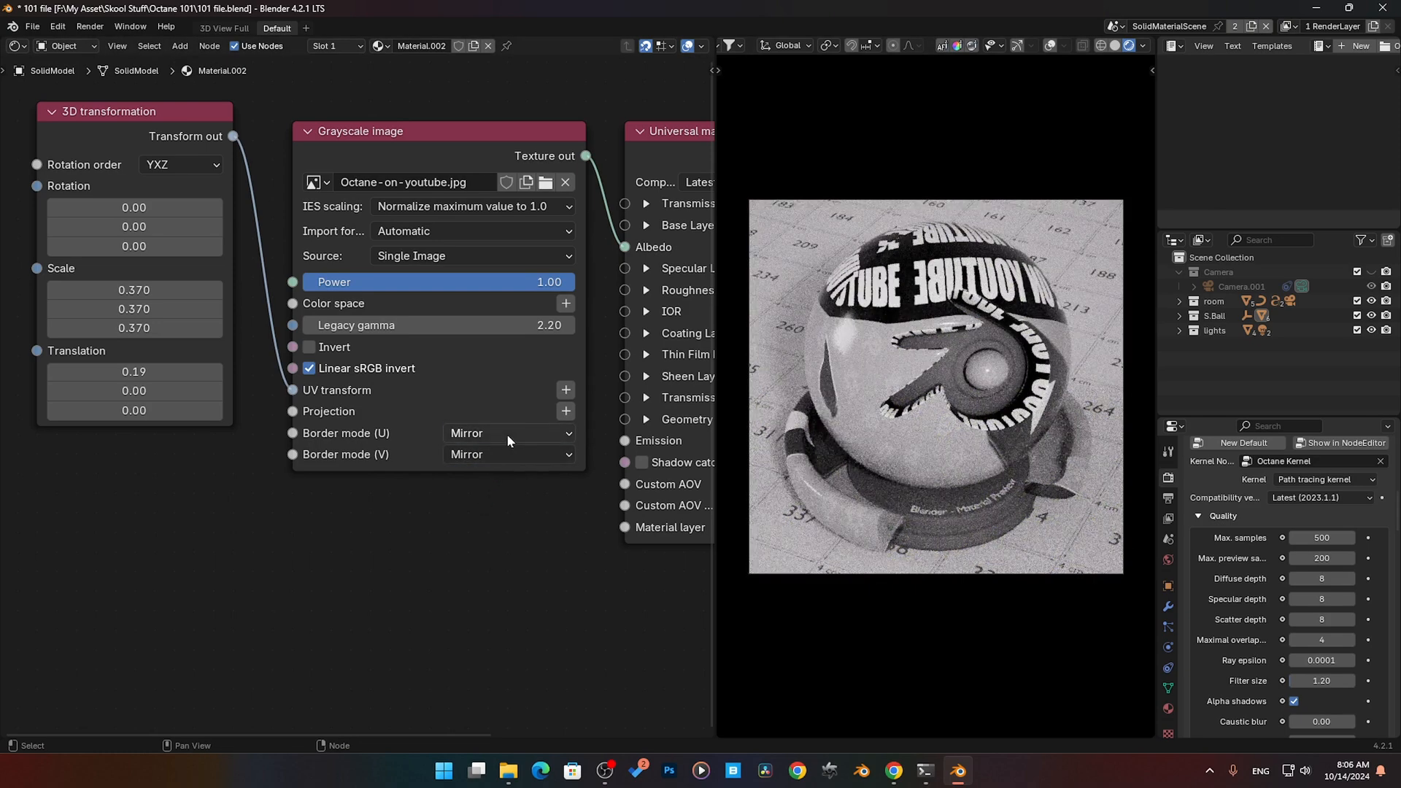
- Try Clamp value for both the U and V border modes of the Grayscale image node
click(506, 433)
click(503, 495)
click(494, 454)
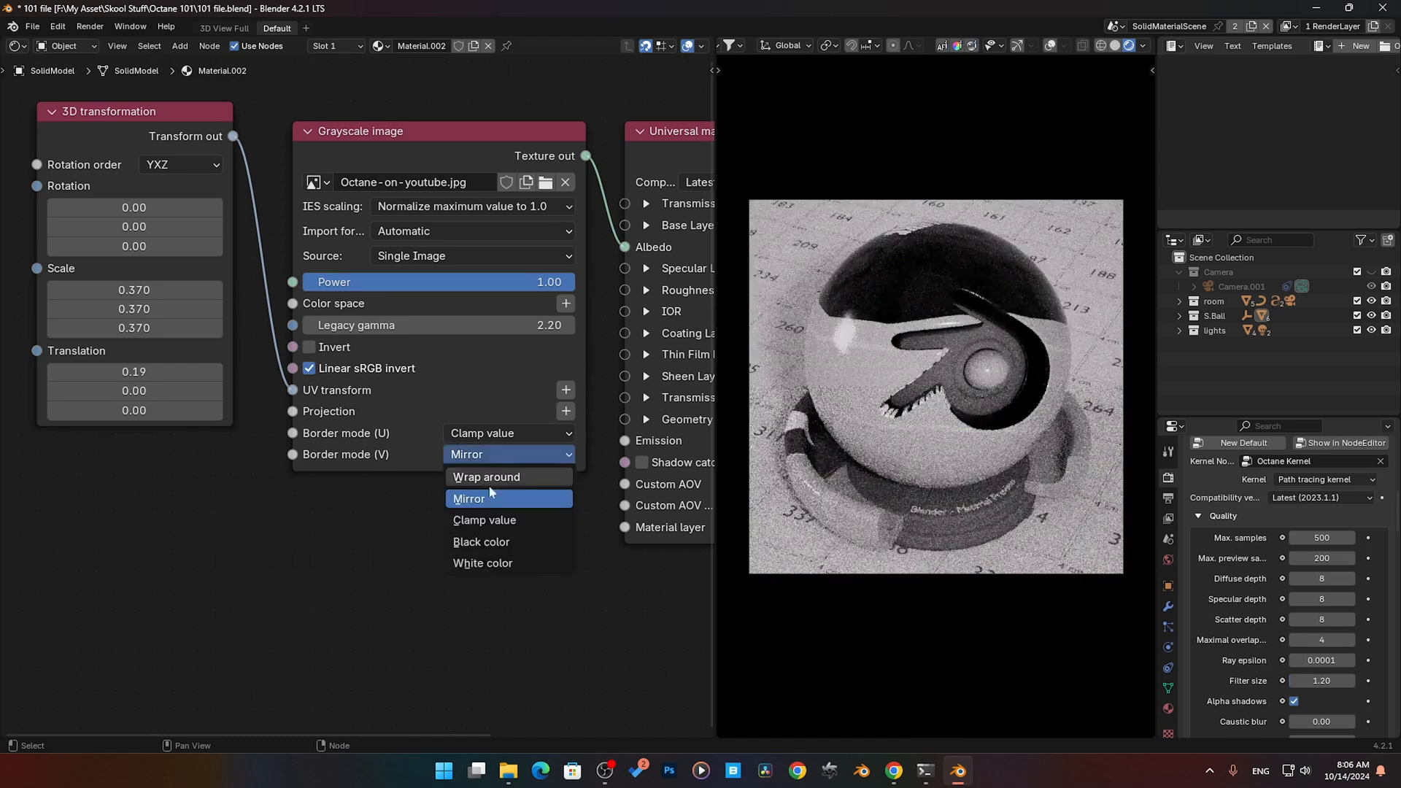
click(493, 520)
- Try Black color for both the U and V border modes of the Grayscale image node
click(493, 433)
click(493, 519)
click(493, 454)
click(493, 541)
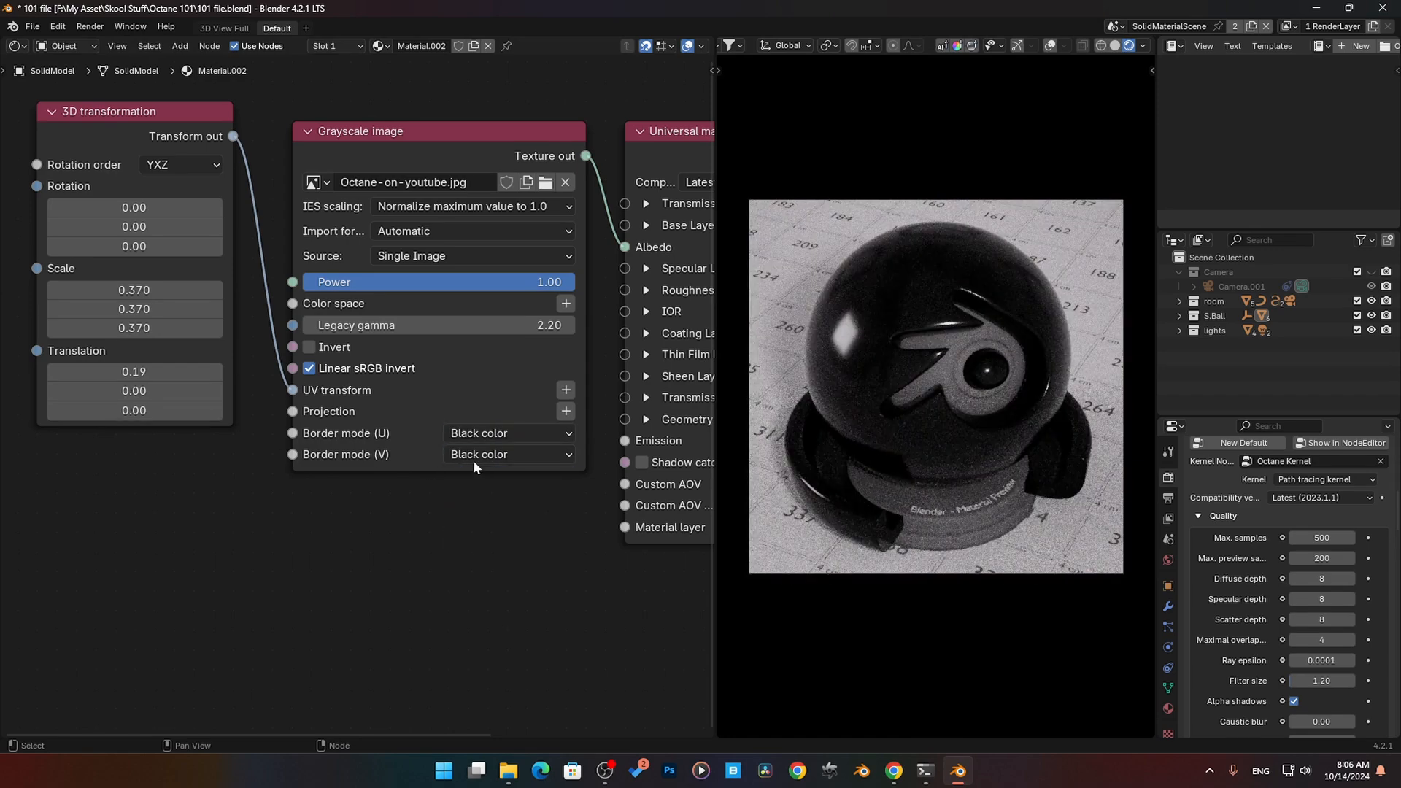
- Try White color for both the V and U border modes of the Grayscale image node
click(474, 454)
click(483, 563)
click(493, 433)
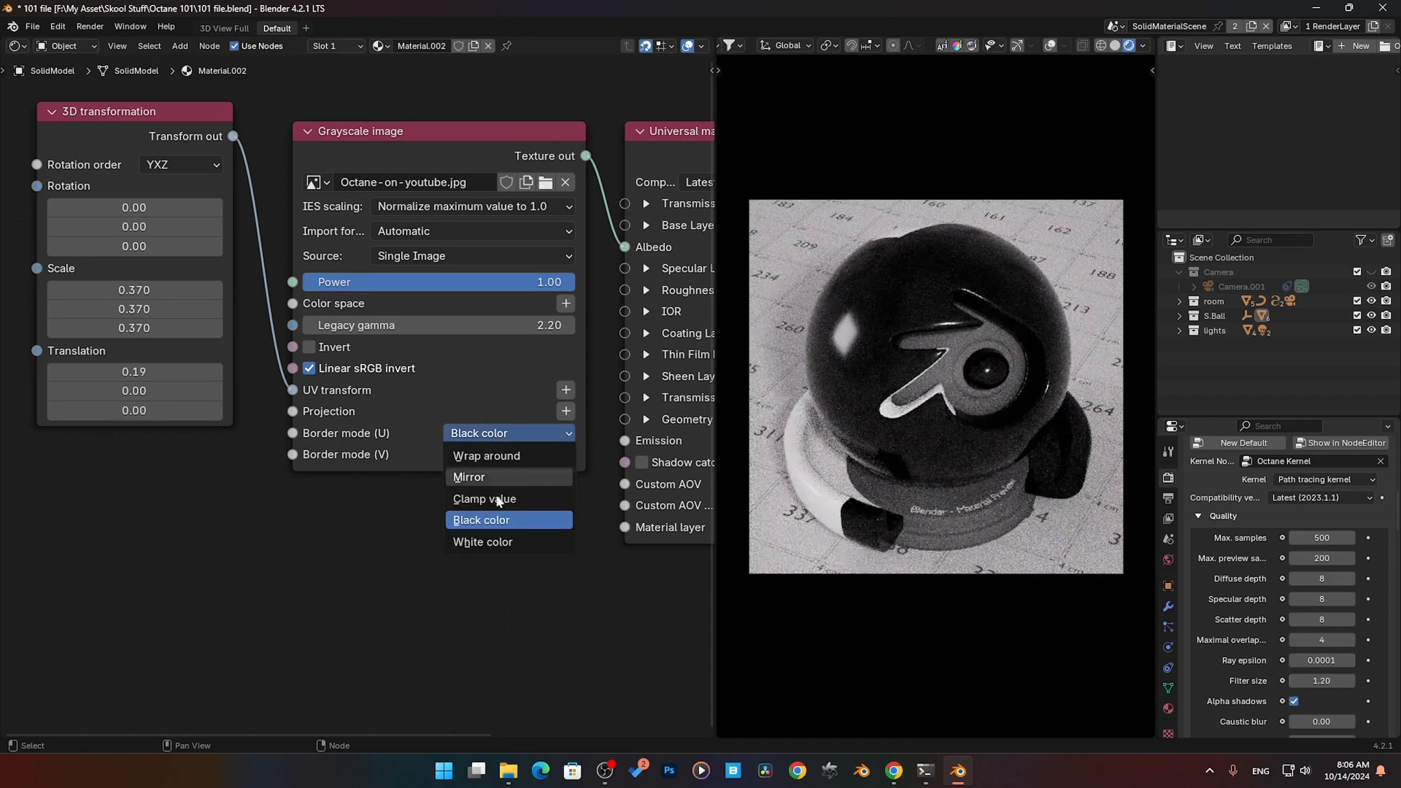
click(483, 541)
click(474, 432)
click(460, 541)
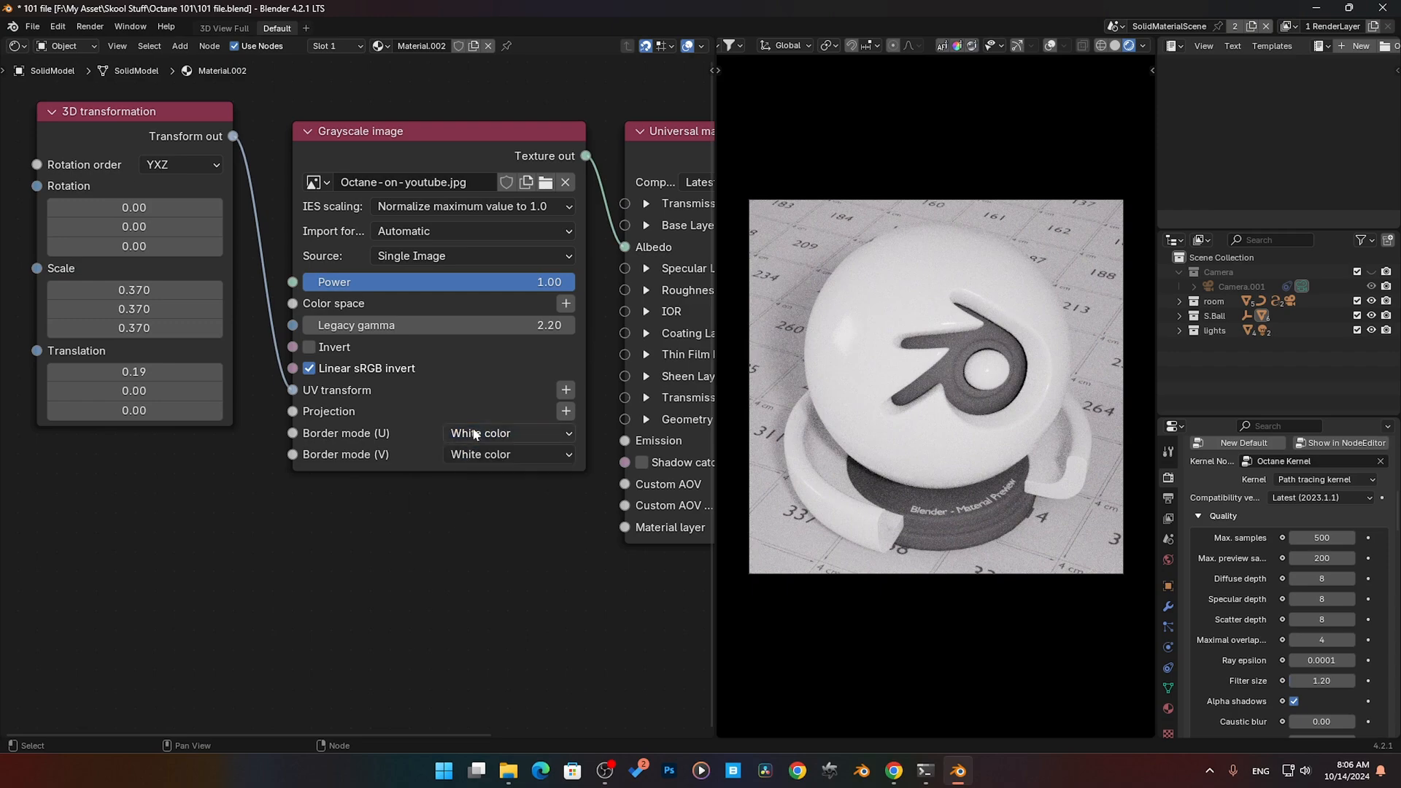
- Return the Grayscale image's U and V border modes to Wrap around
click(474, 433)
click(483, 499)
click(490, 454)
click(483, 520)
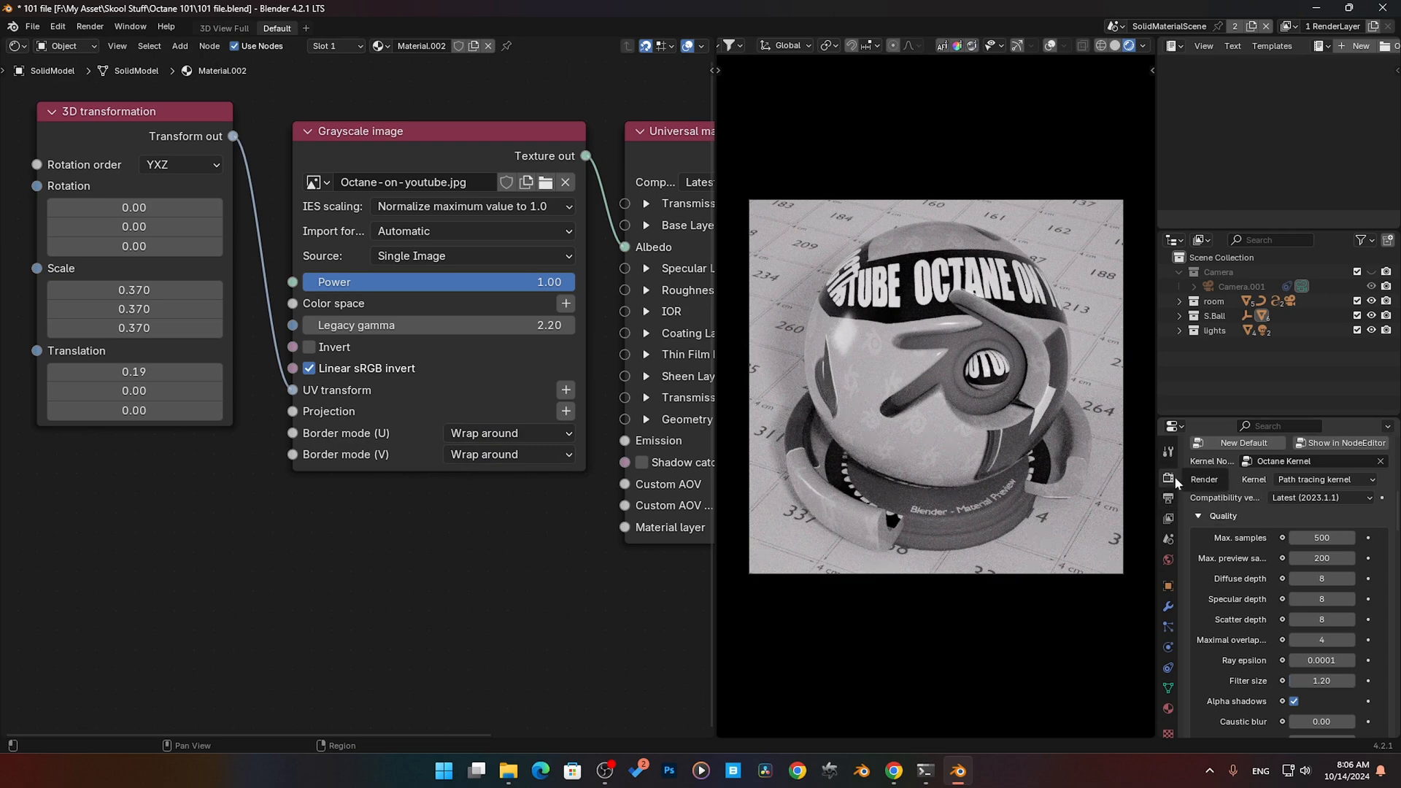
scroll(1249, 566, down, 10)
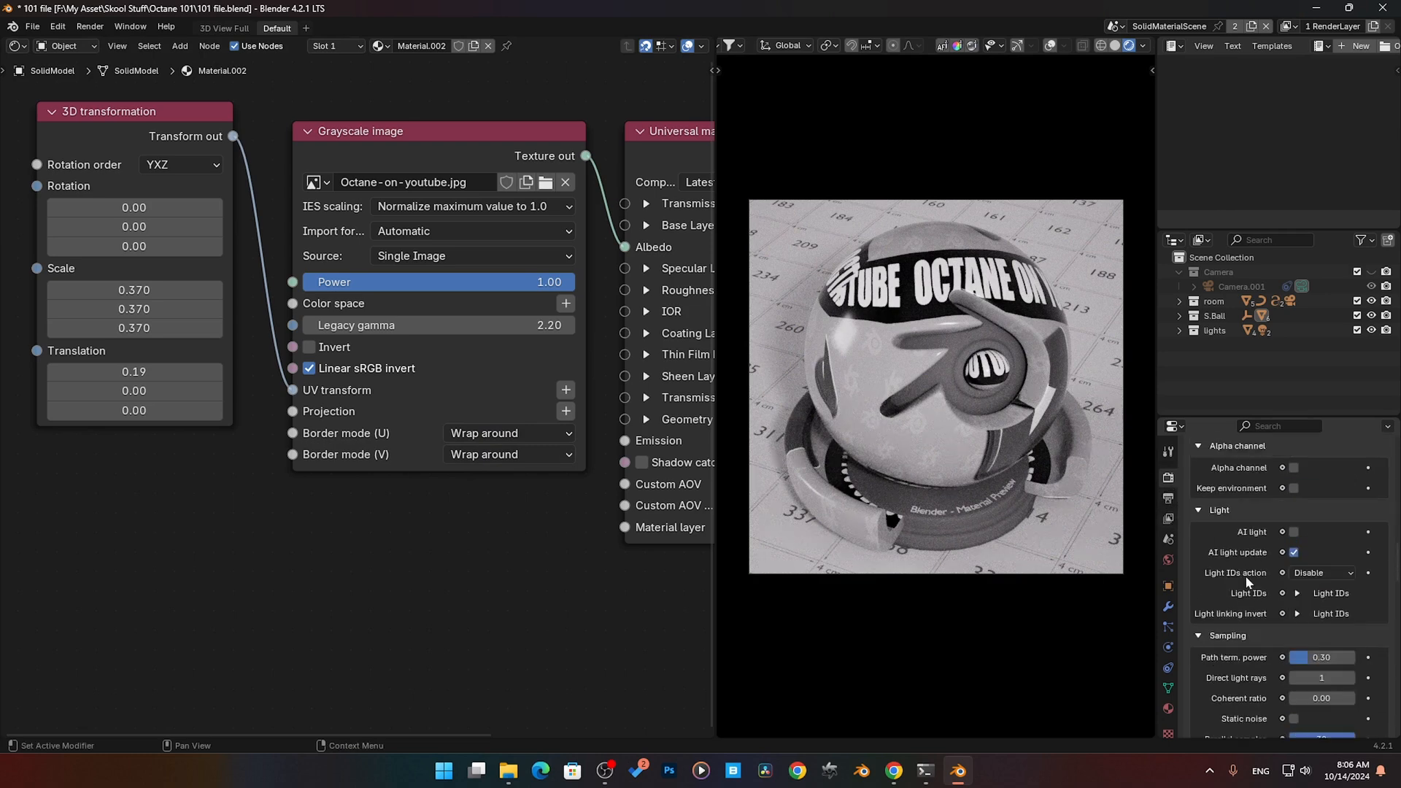
scroll(1248, 583, down, 15)
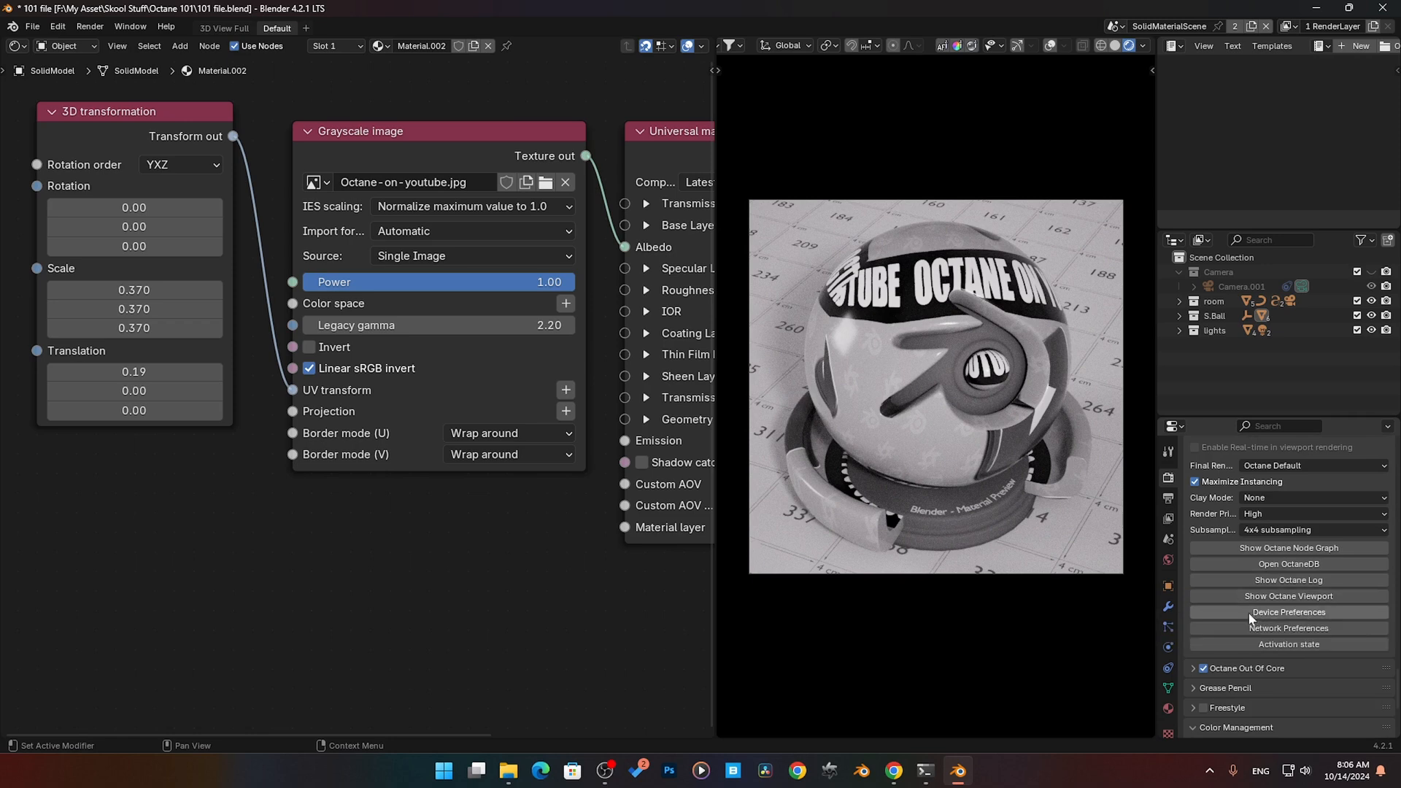
click(1243, 610)
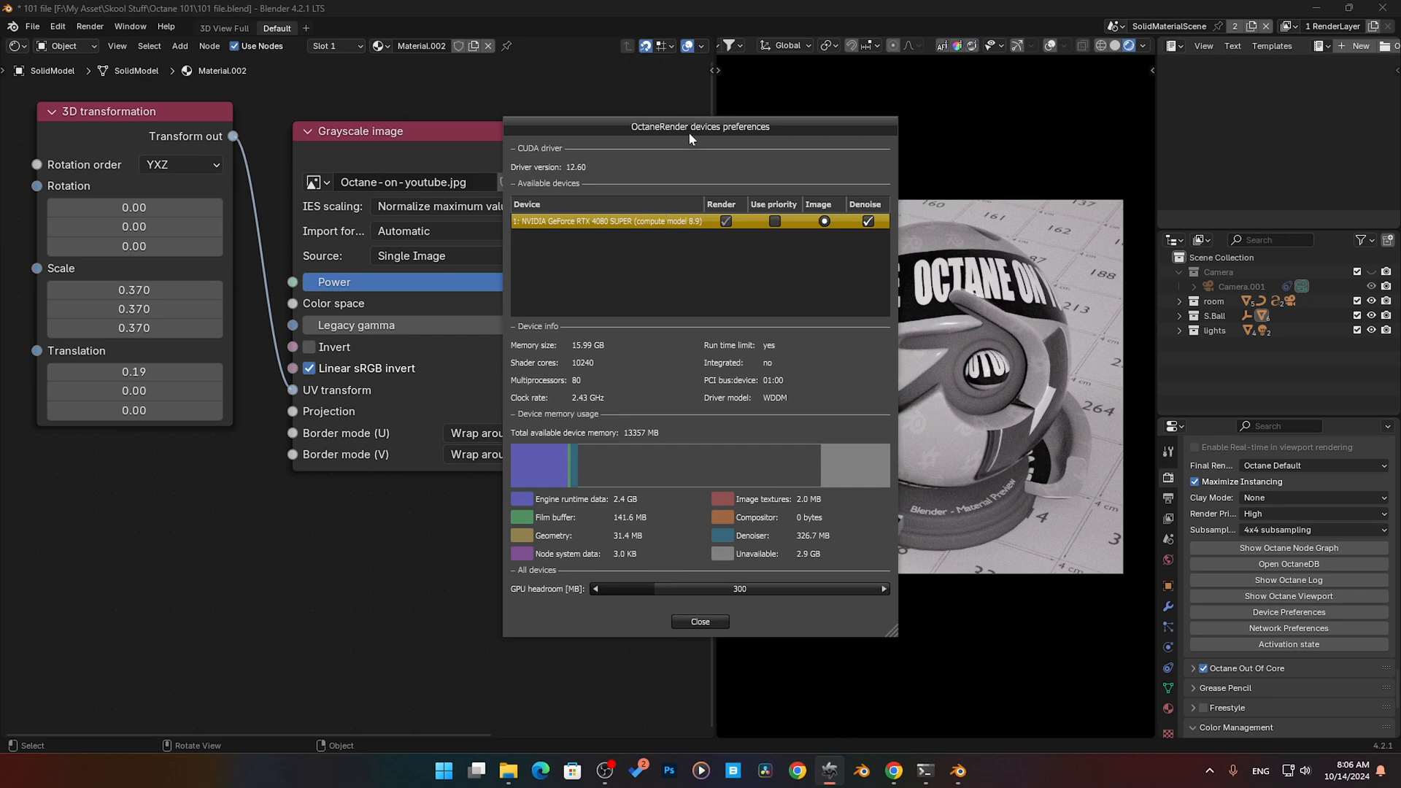
drag(689, 132, 822, 105)
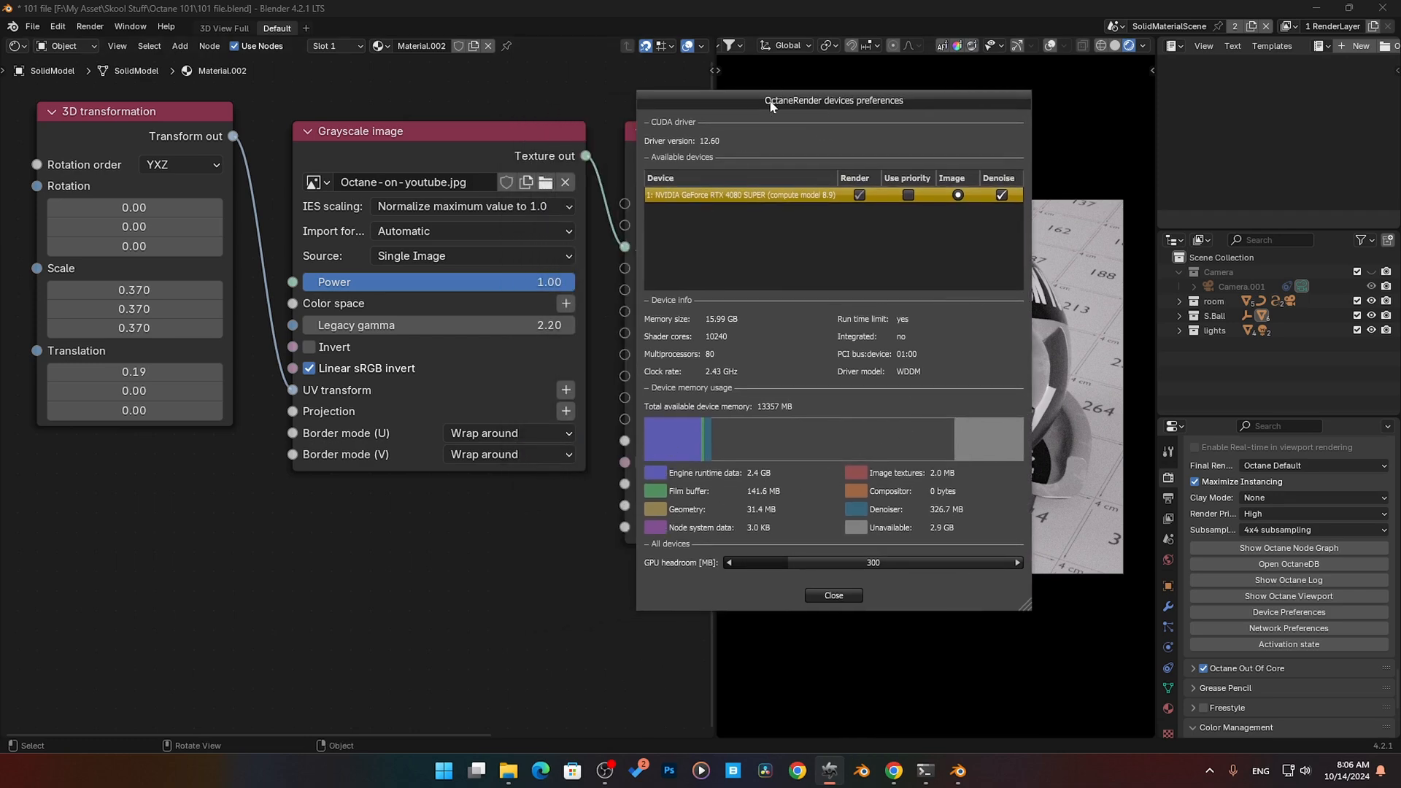
drag(756, 106, 308, 215)
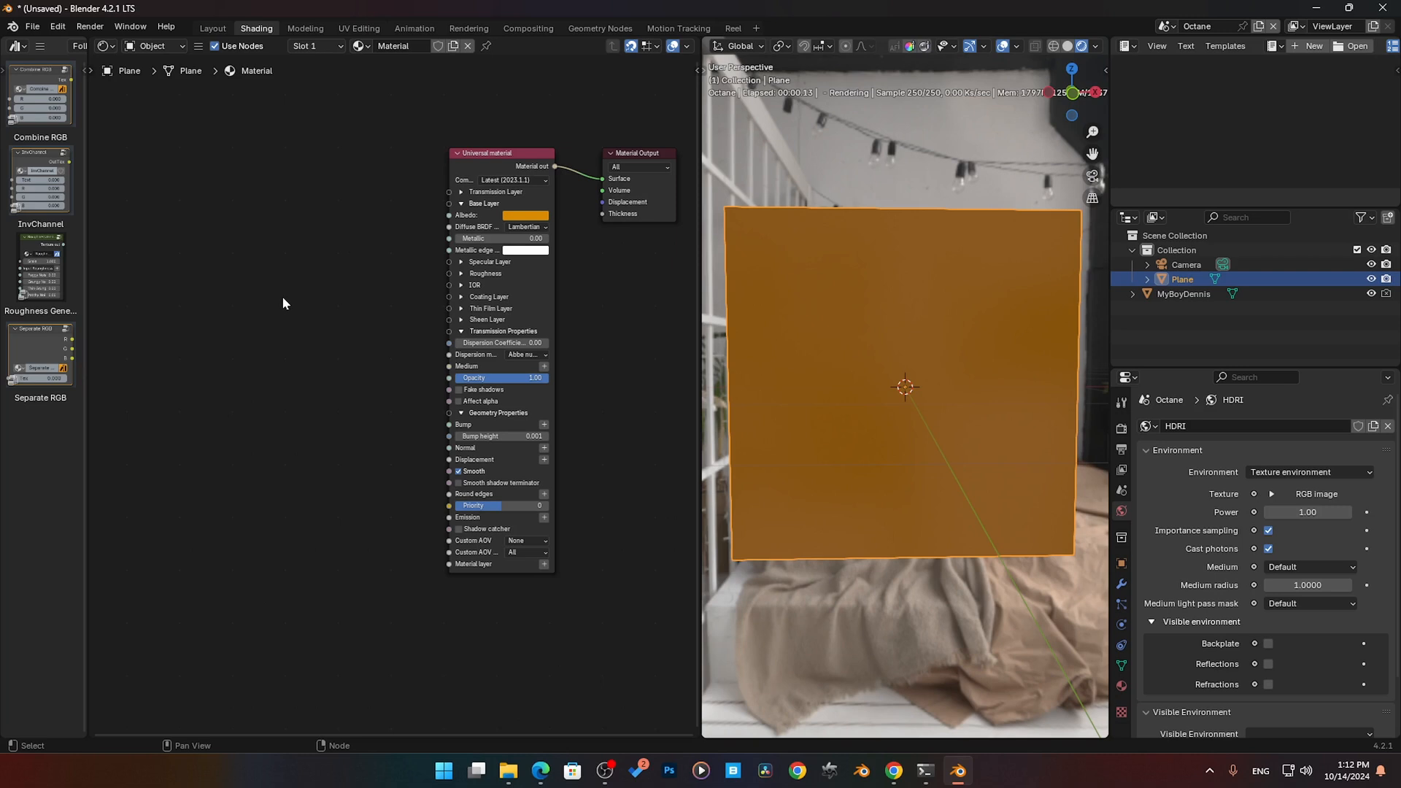
- Add an Alpha image texture node to the plane's material and place it beside the lower part of the Universal material
key(shift+a)
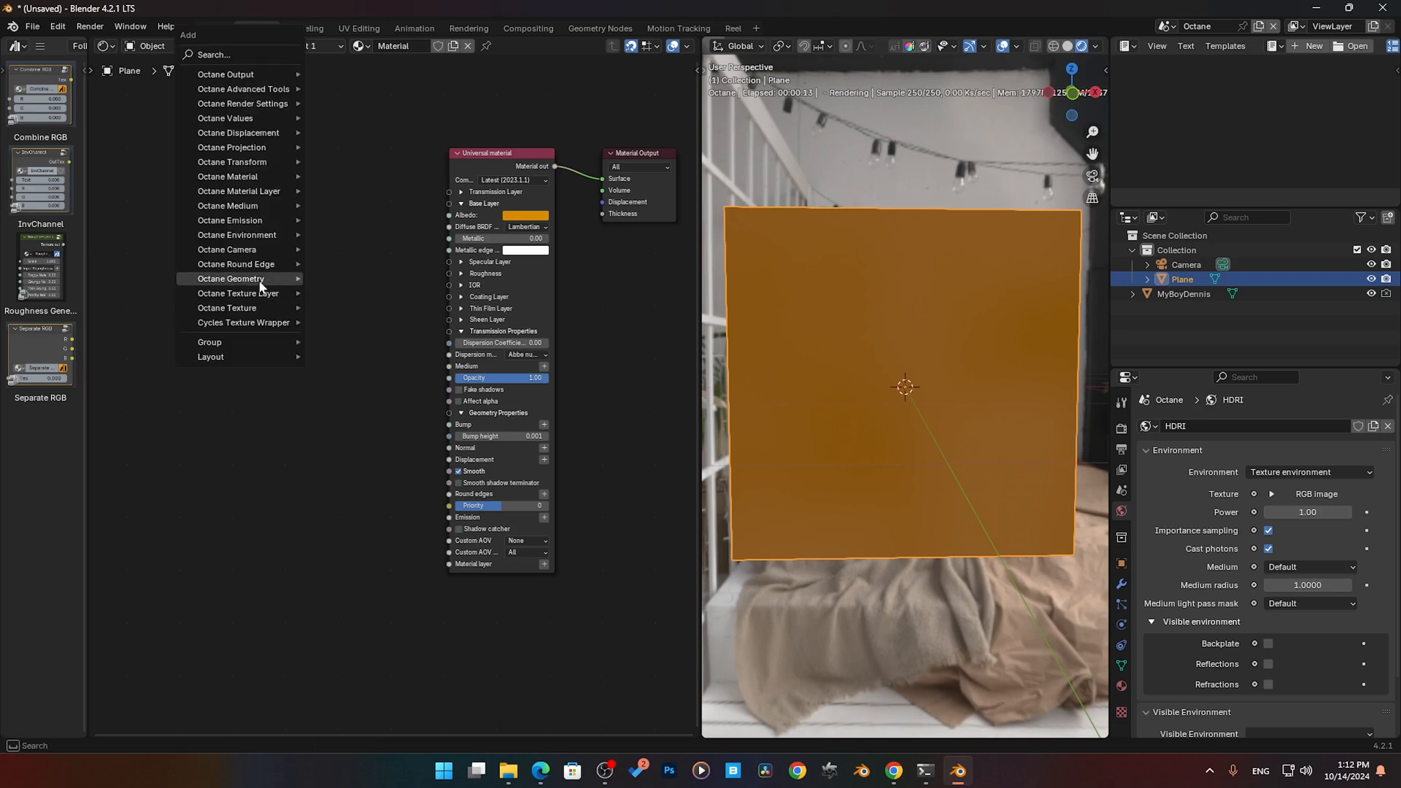
mouse_move(260, 307)
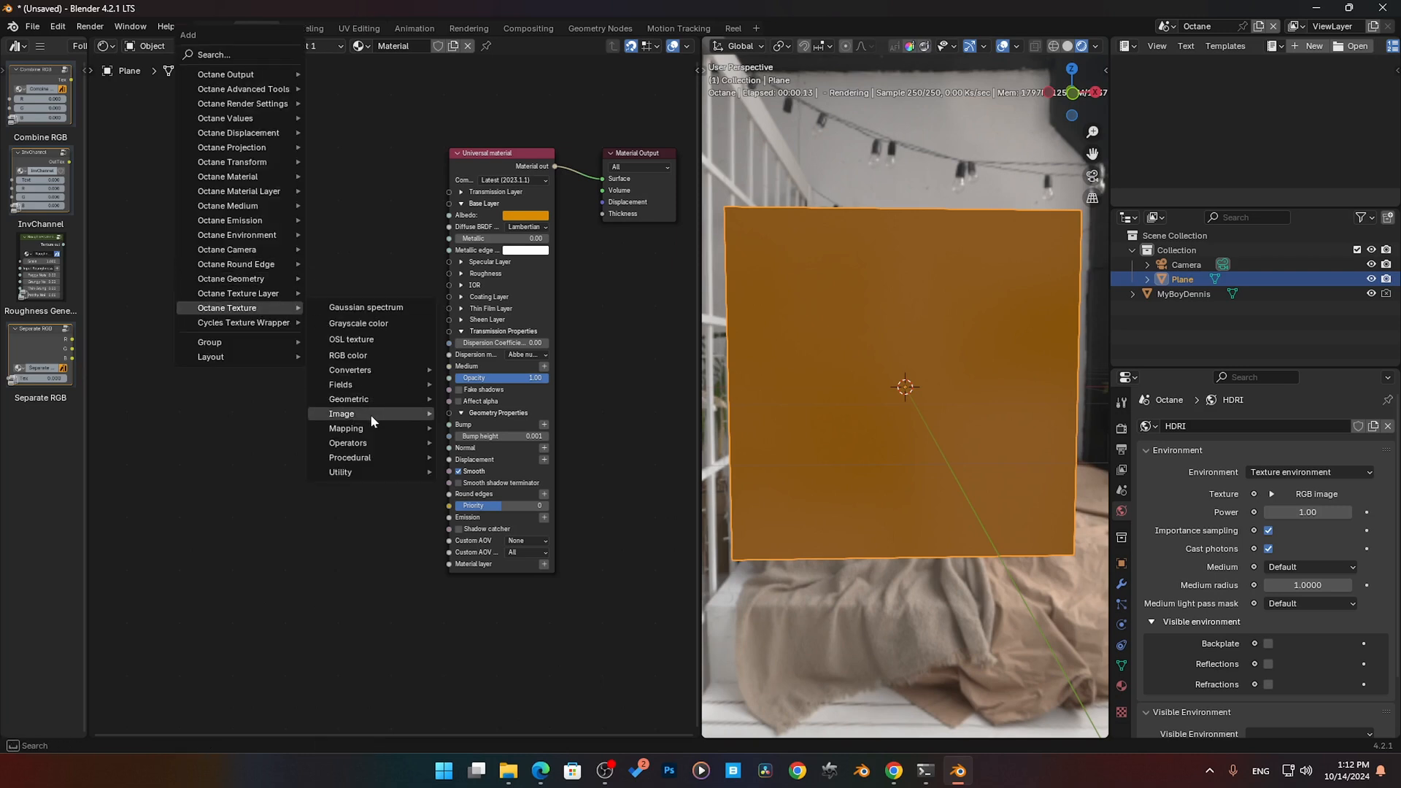
mouse_move(374, 413)
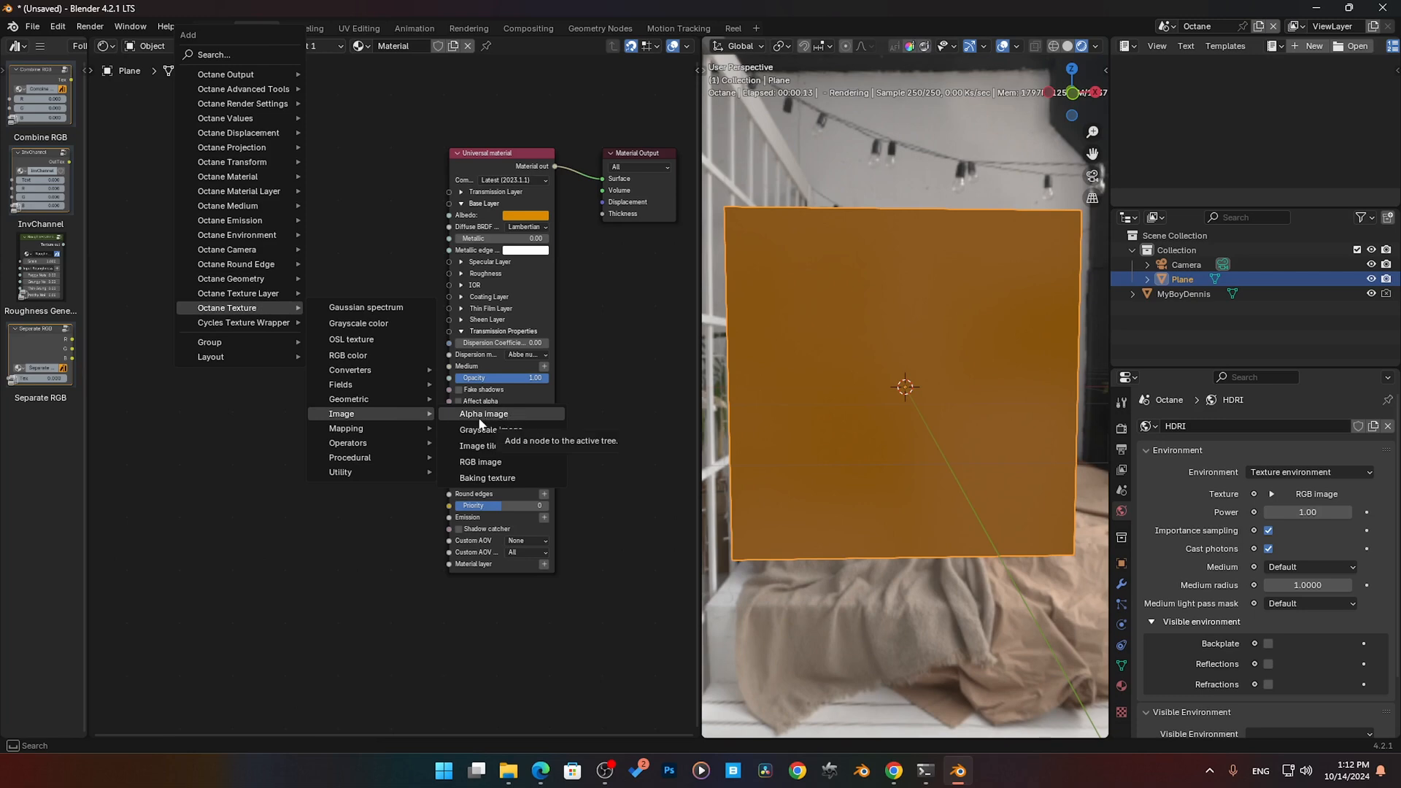
click(513, 413)
click(265, 211)
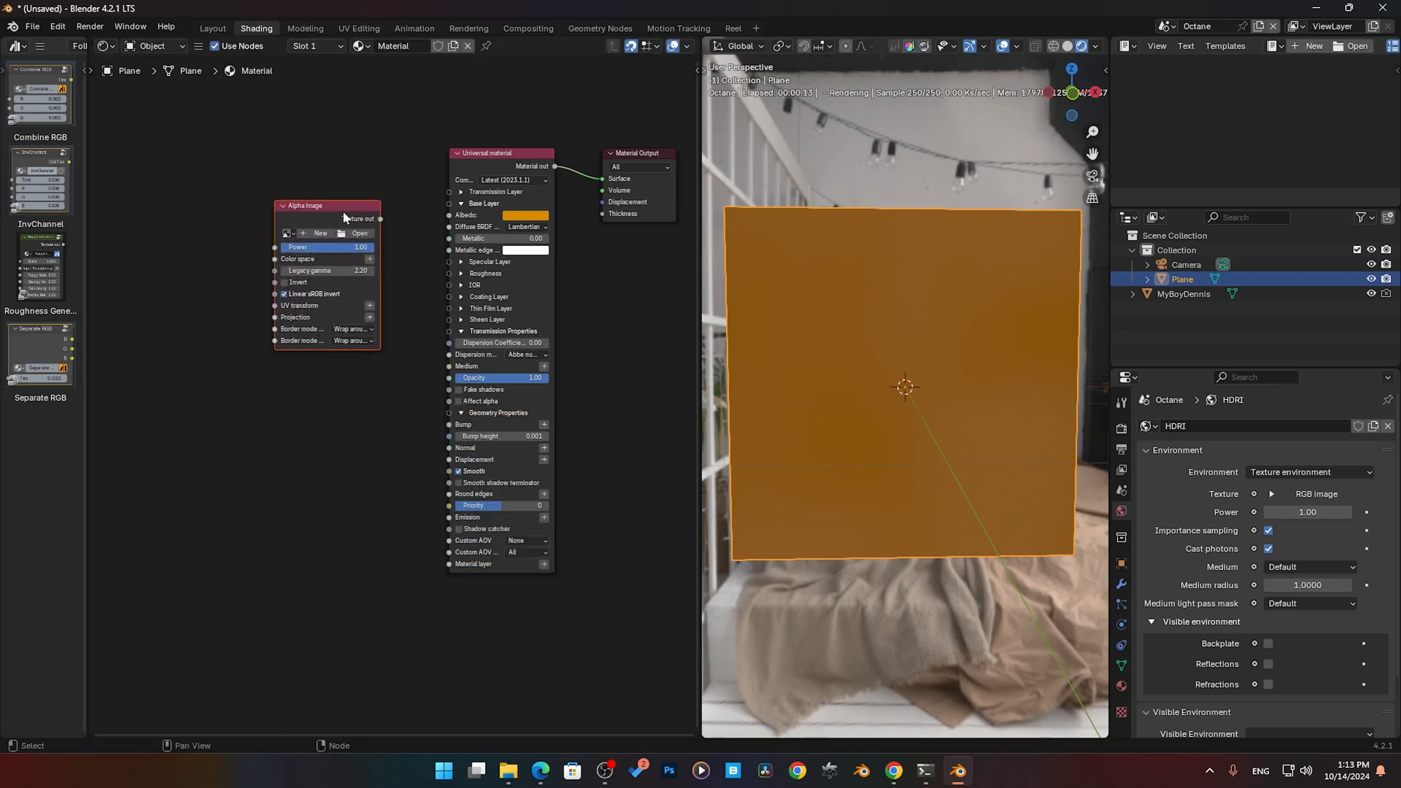
drag(343, 216, 280, 279)
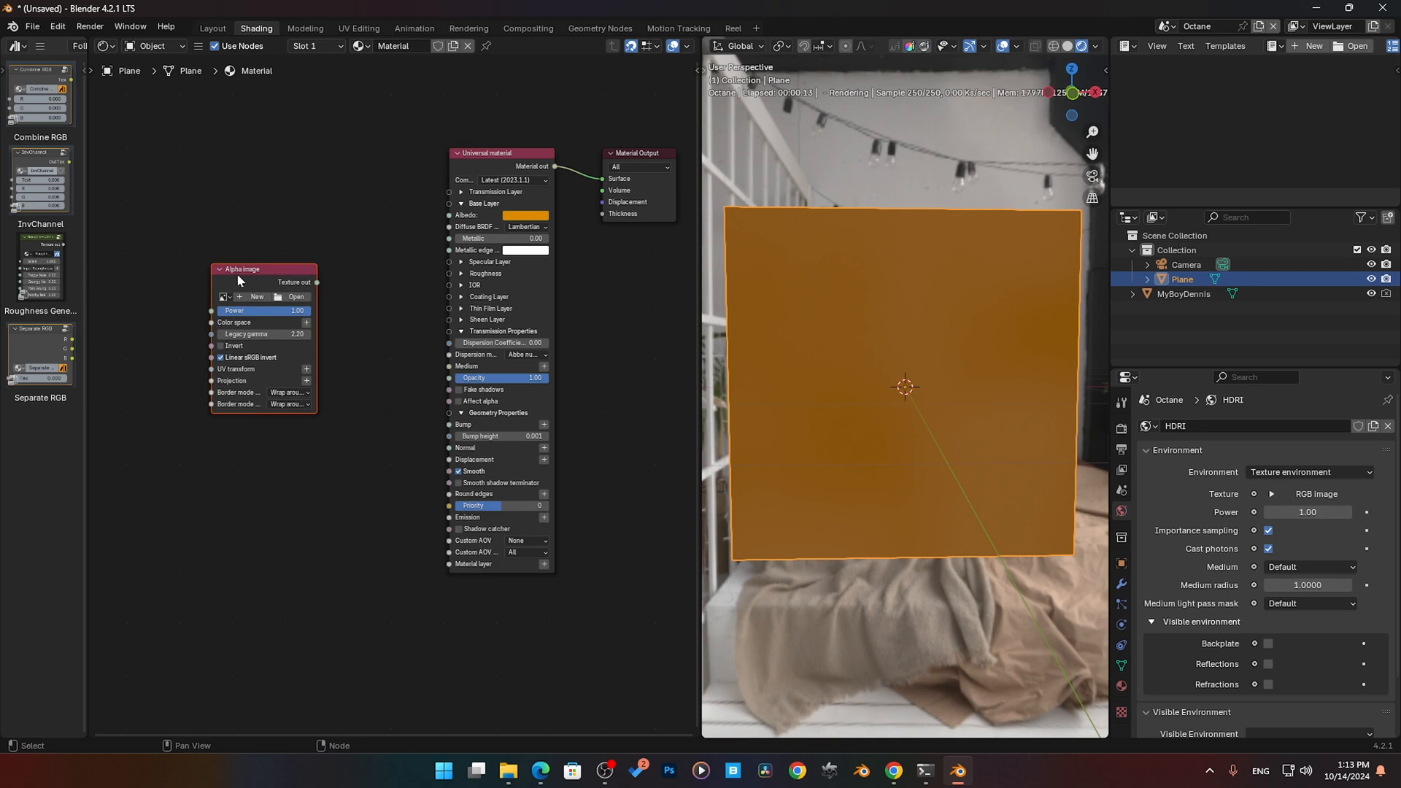
click(338, 327)
drag(278, 279, 300, 288)
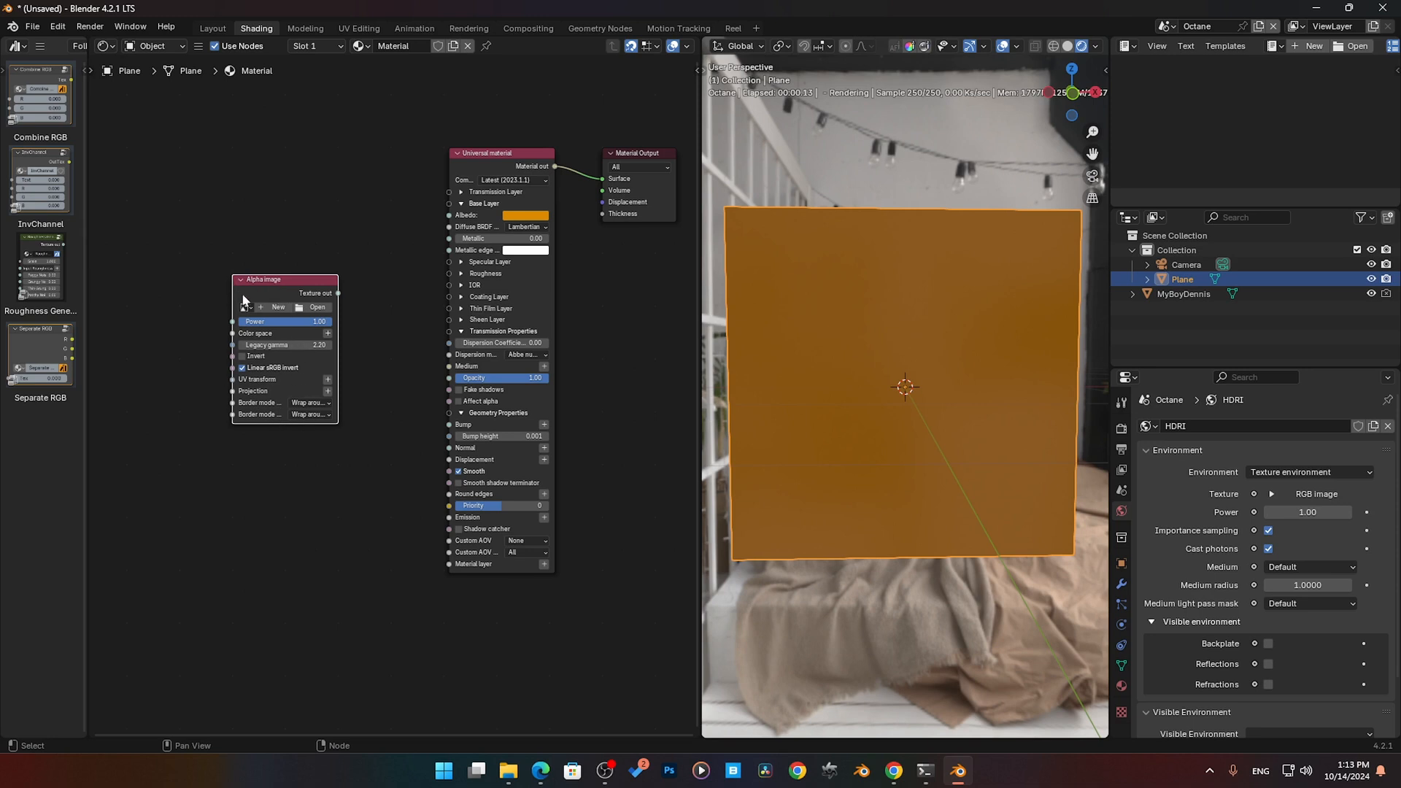
drag(280, 299, 269, 384)
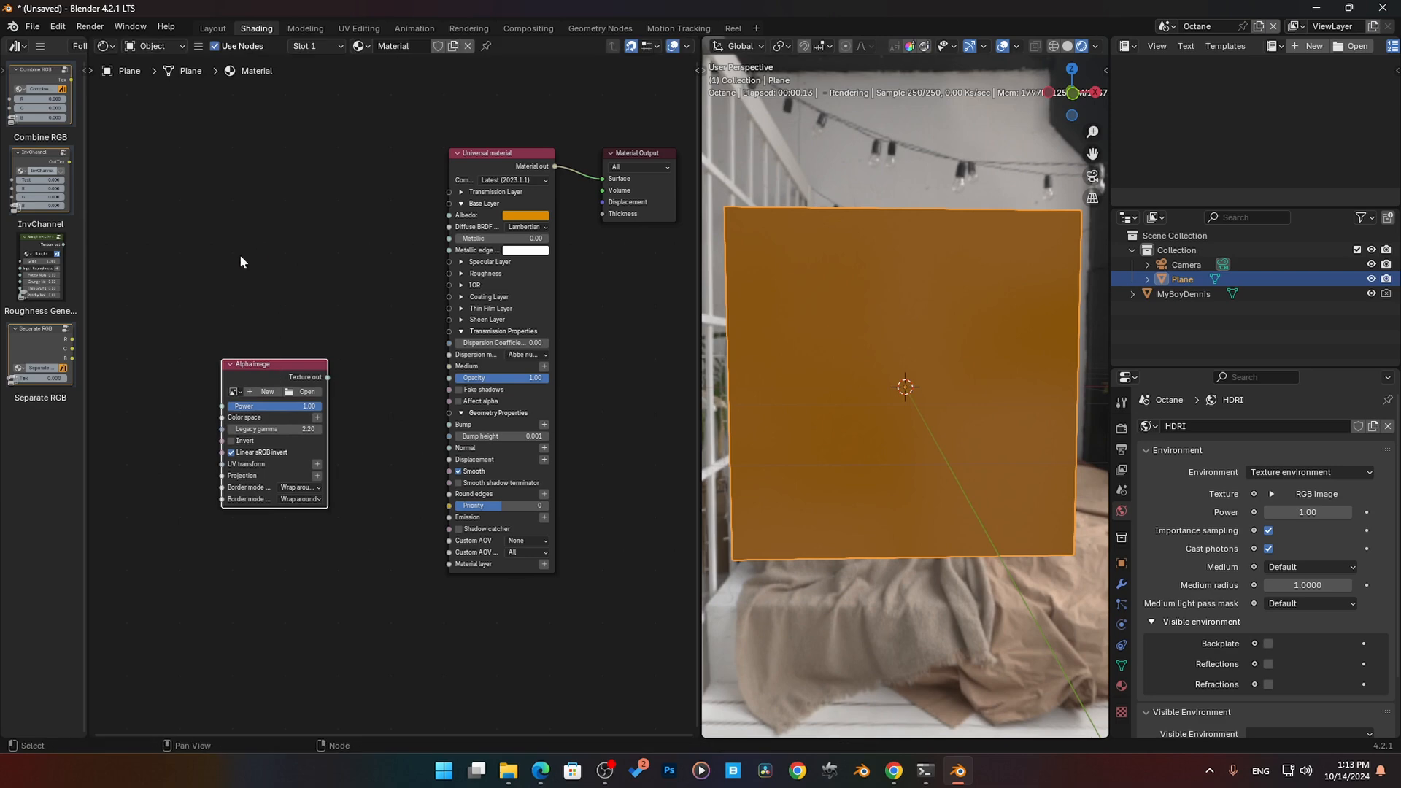
- Add an RGB image texture node above the Alpha image and connect its texture output to the Universal material's Albedo
key(shift+a)
text(rgb)
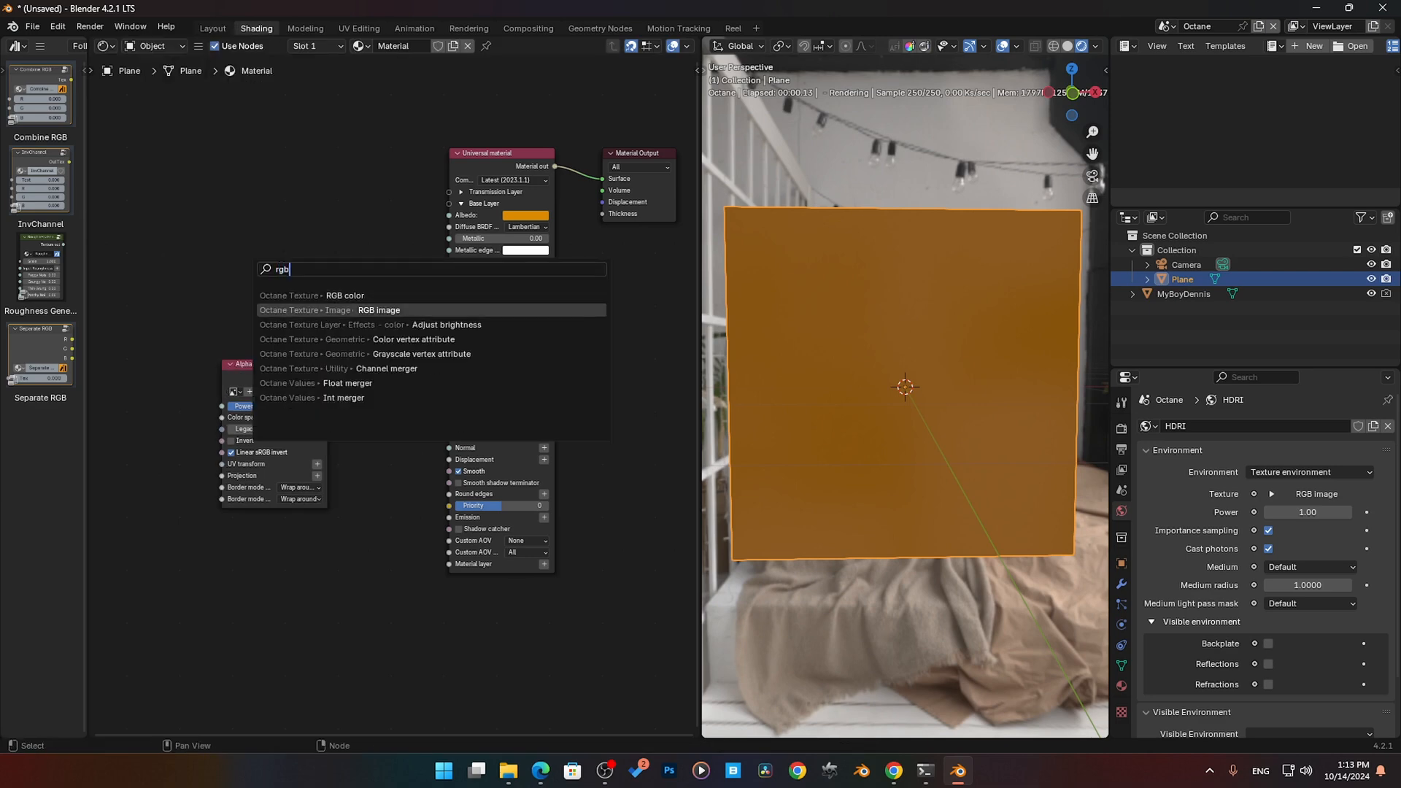
key(Return)
click(311, 191)
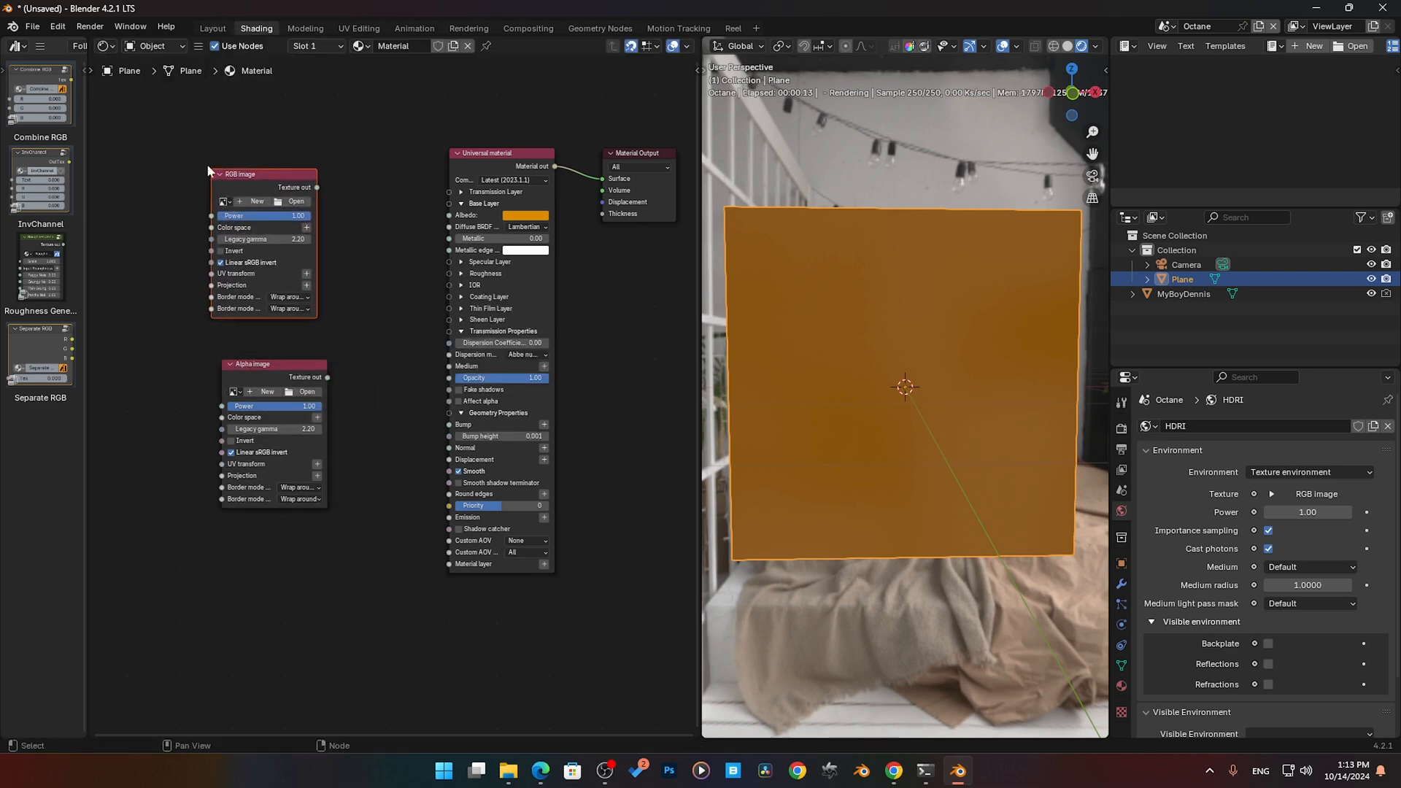
drag(317, 187, 448, 216)
- Load the existing FileName_cover PNG into the RGB image node, move the node clear of the Alpha image and restart the rendered preview
click(224, 201)
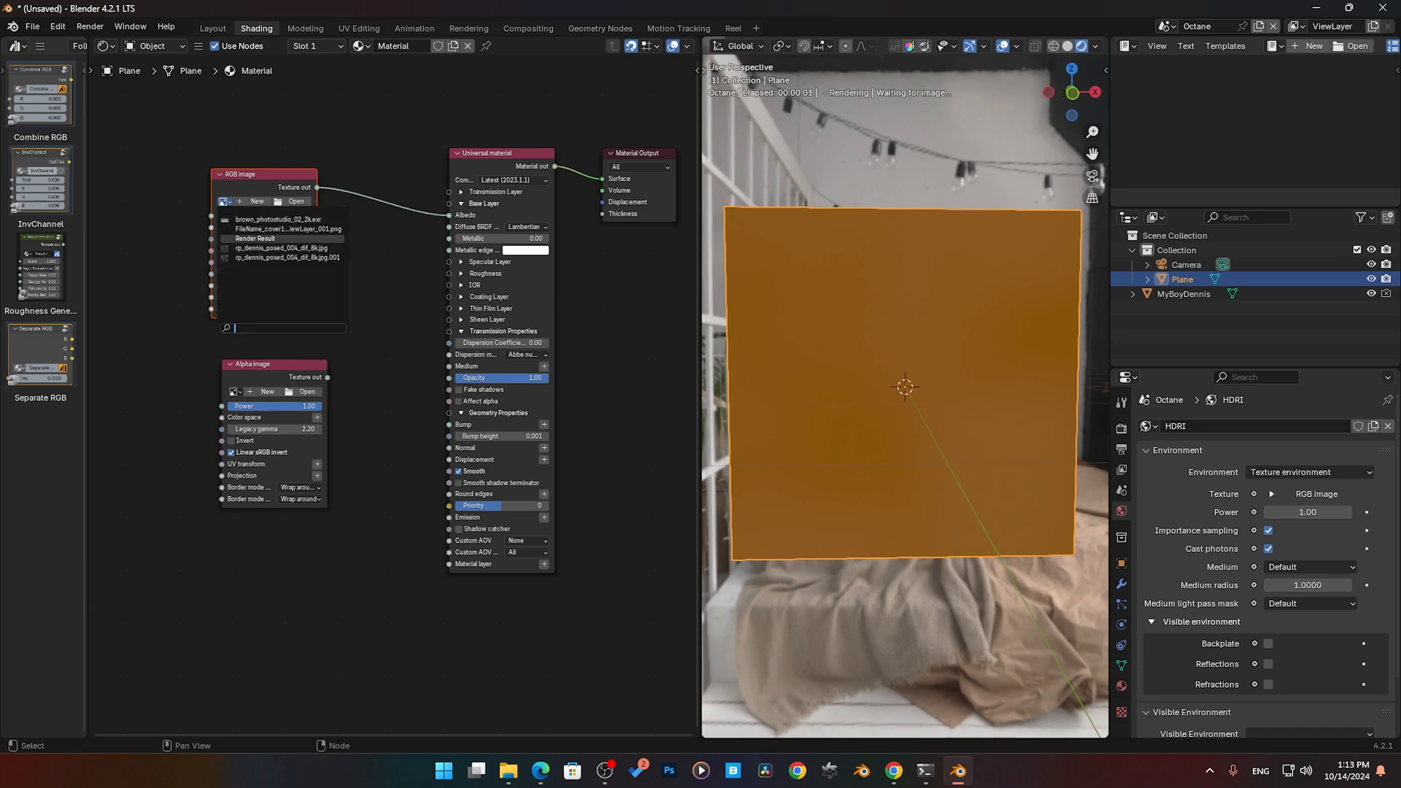
click(259, 229)
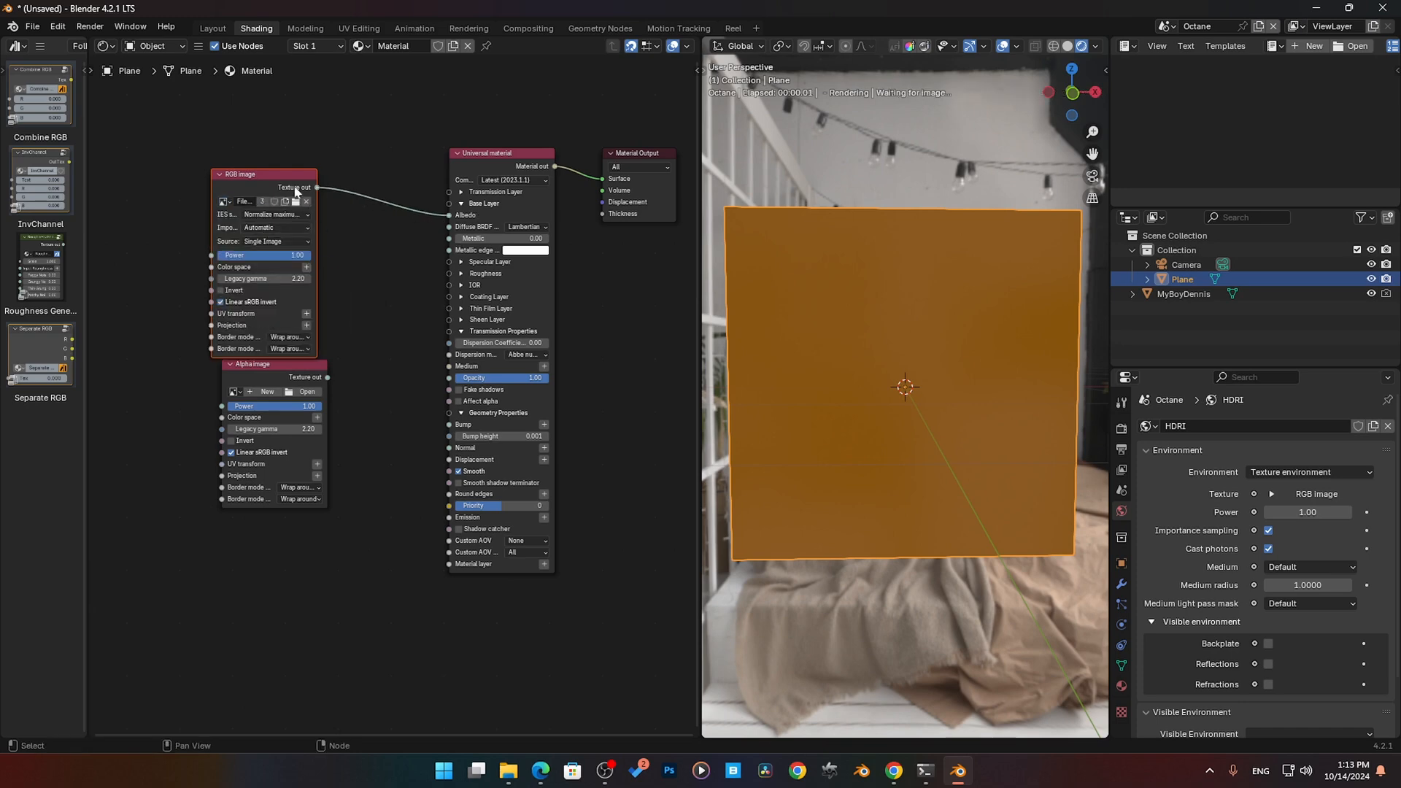
drag(284, 178, 305, 146)
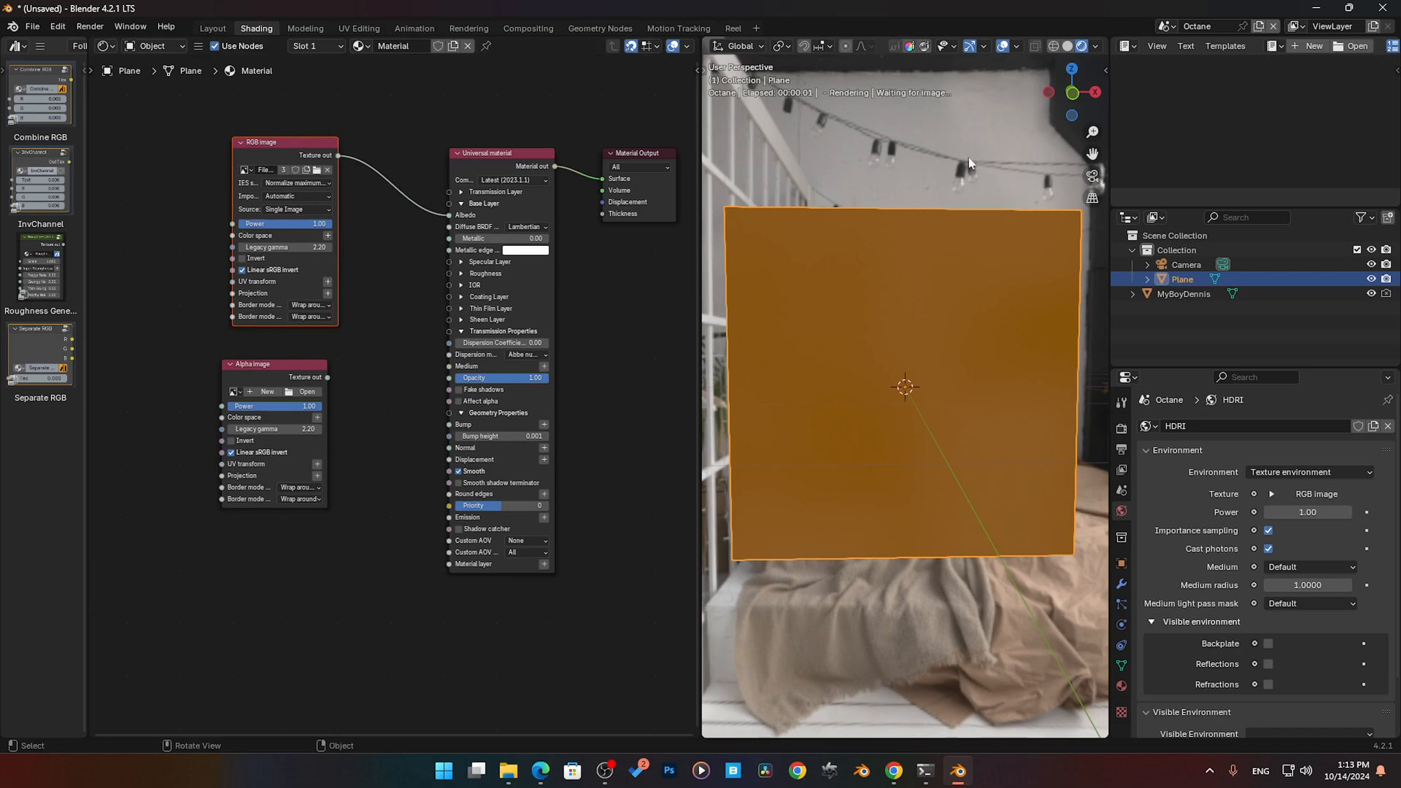
click(1068, 46)
click(1081, 46)
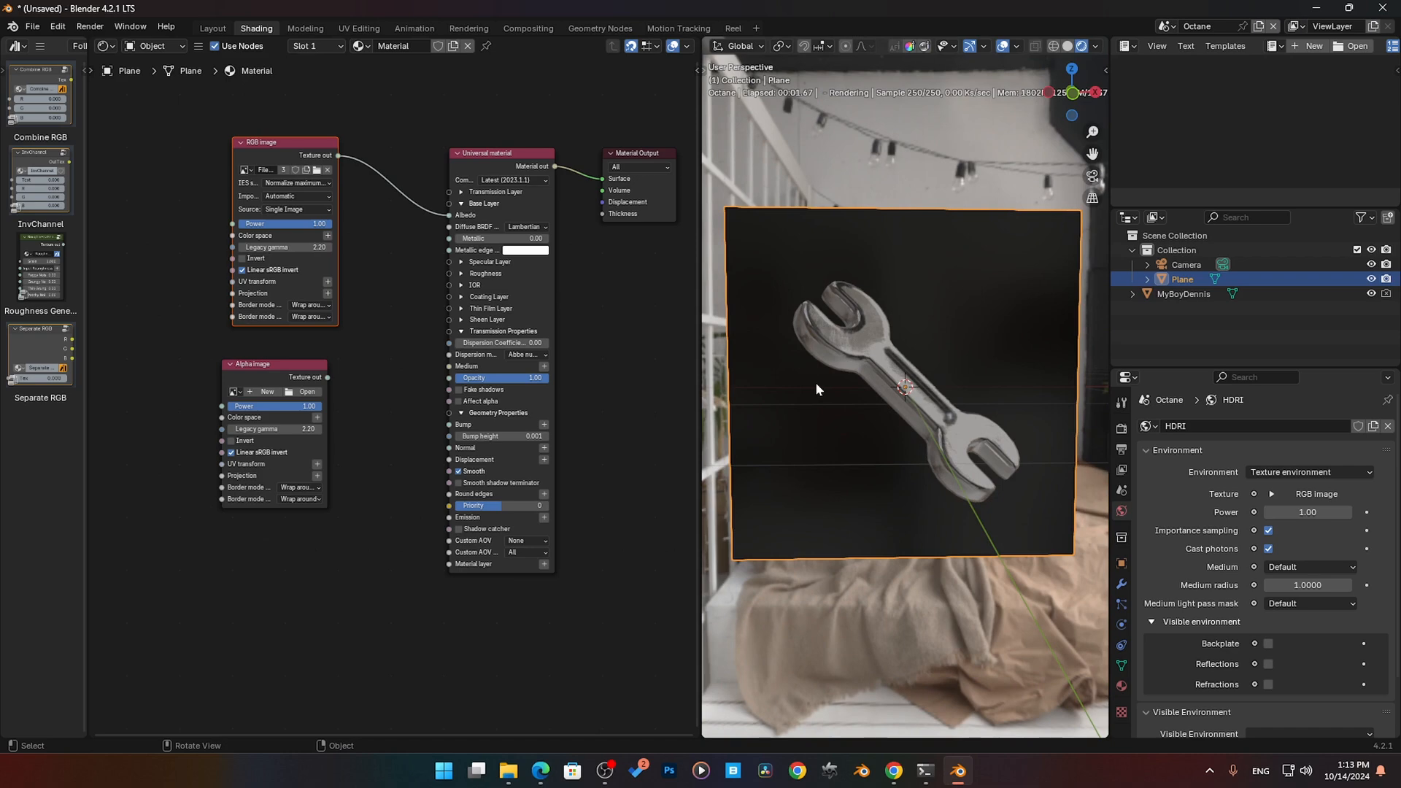
- Try the RGB image's texture output as the Universal material's Opacity, inspect the plane, and disconnect that link
drag(339, 156, 447, 378)
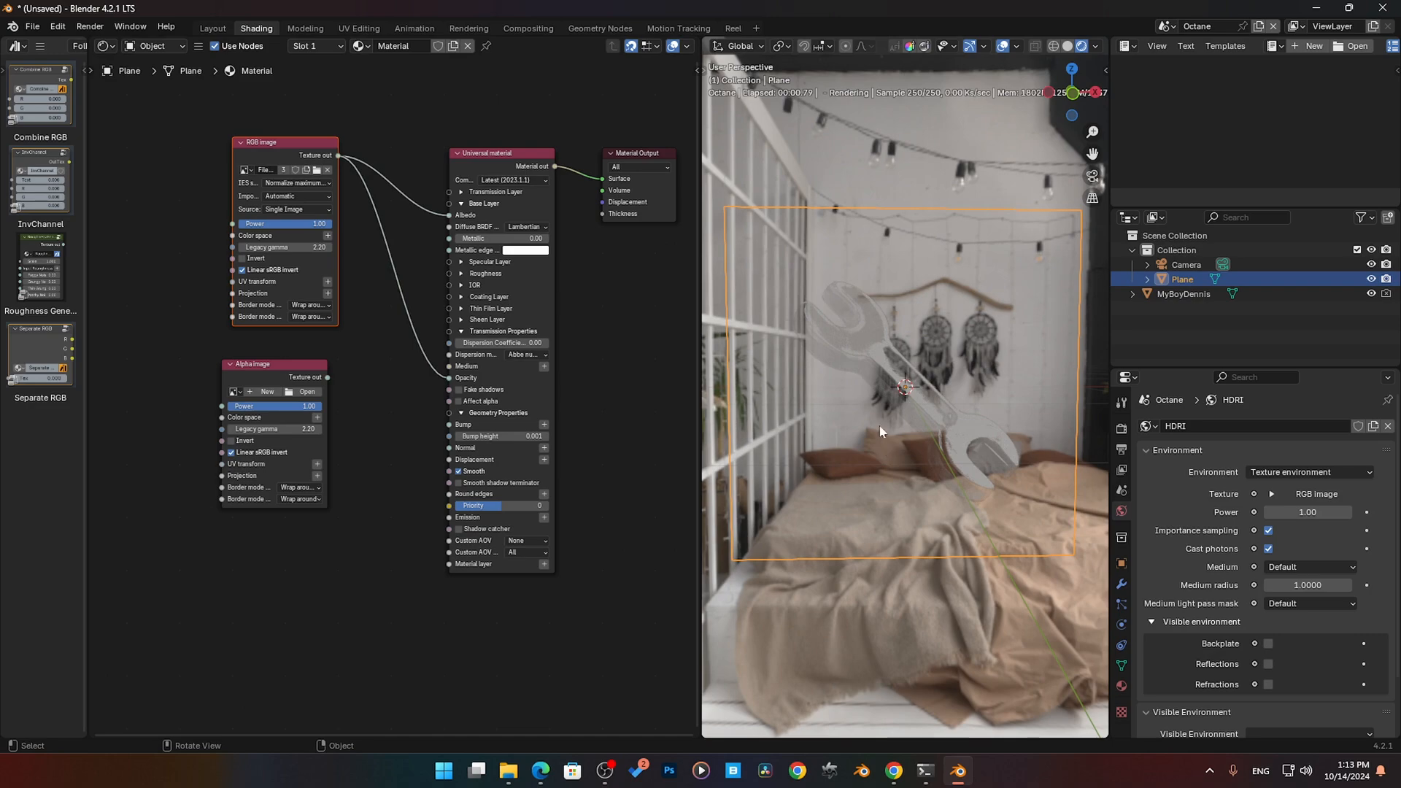
middle_drag(899, 393, 829, 423)
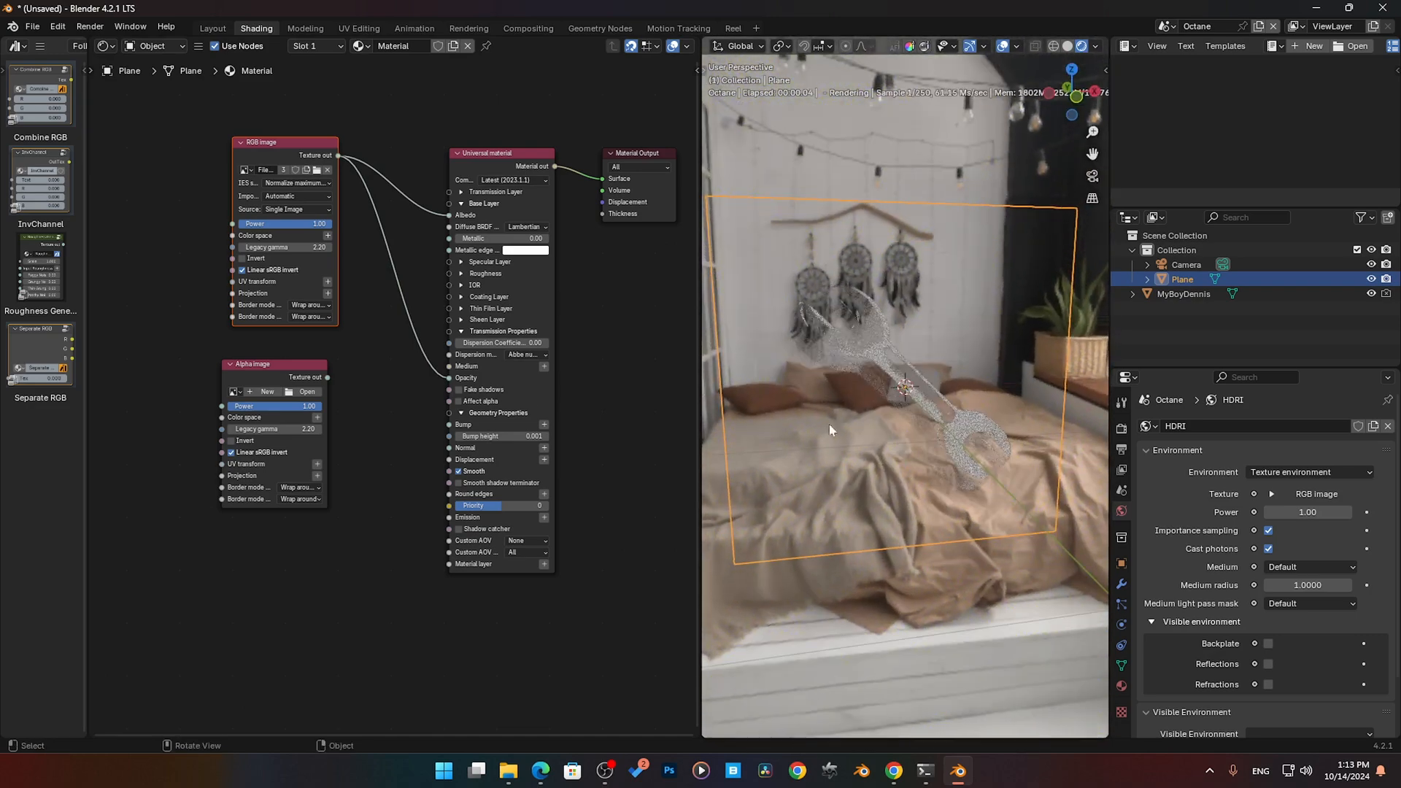
drag(451, 379, 275, 371)
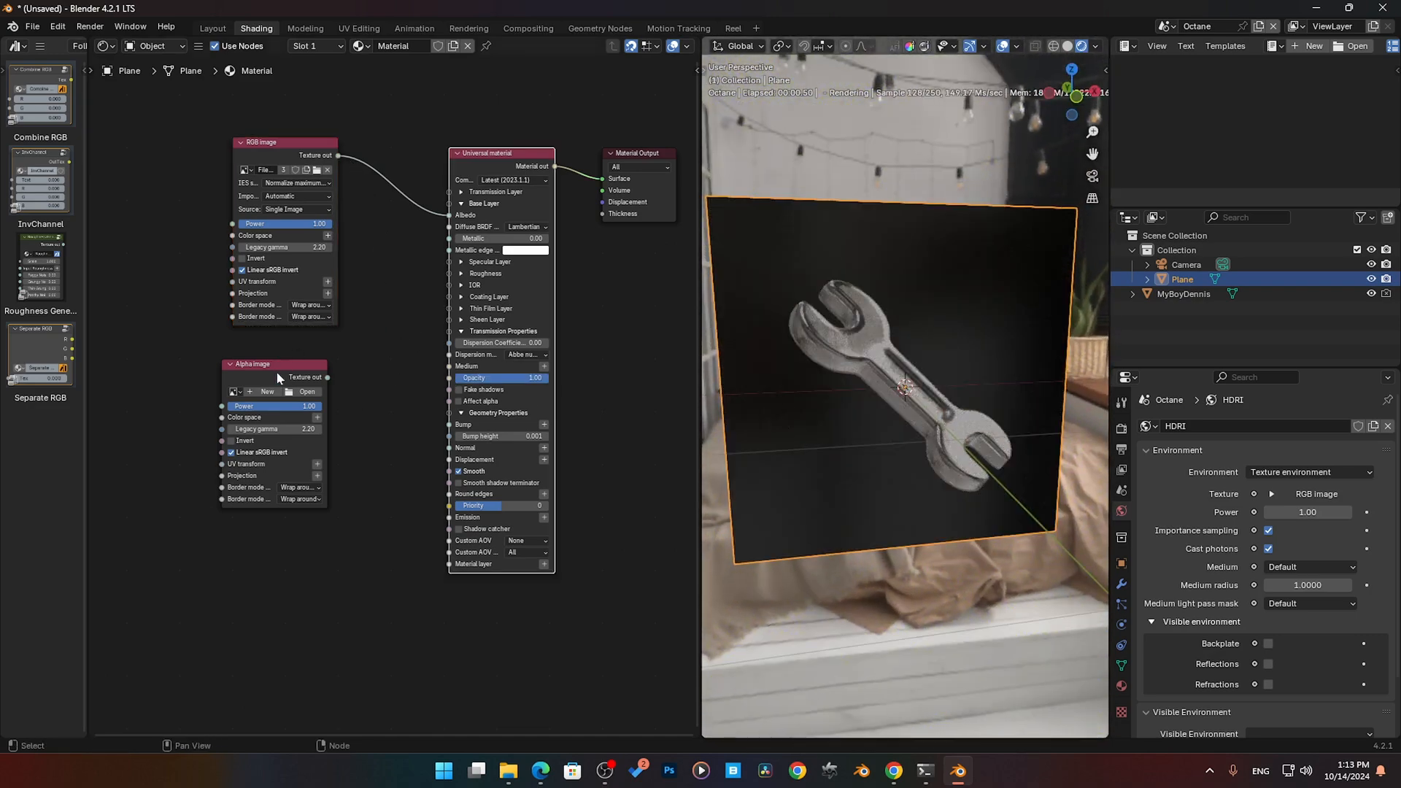
- Load the same FileName_cover PNG into the Alpha image node
click(278, 373)
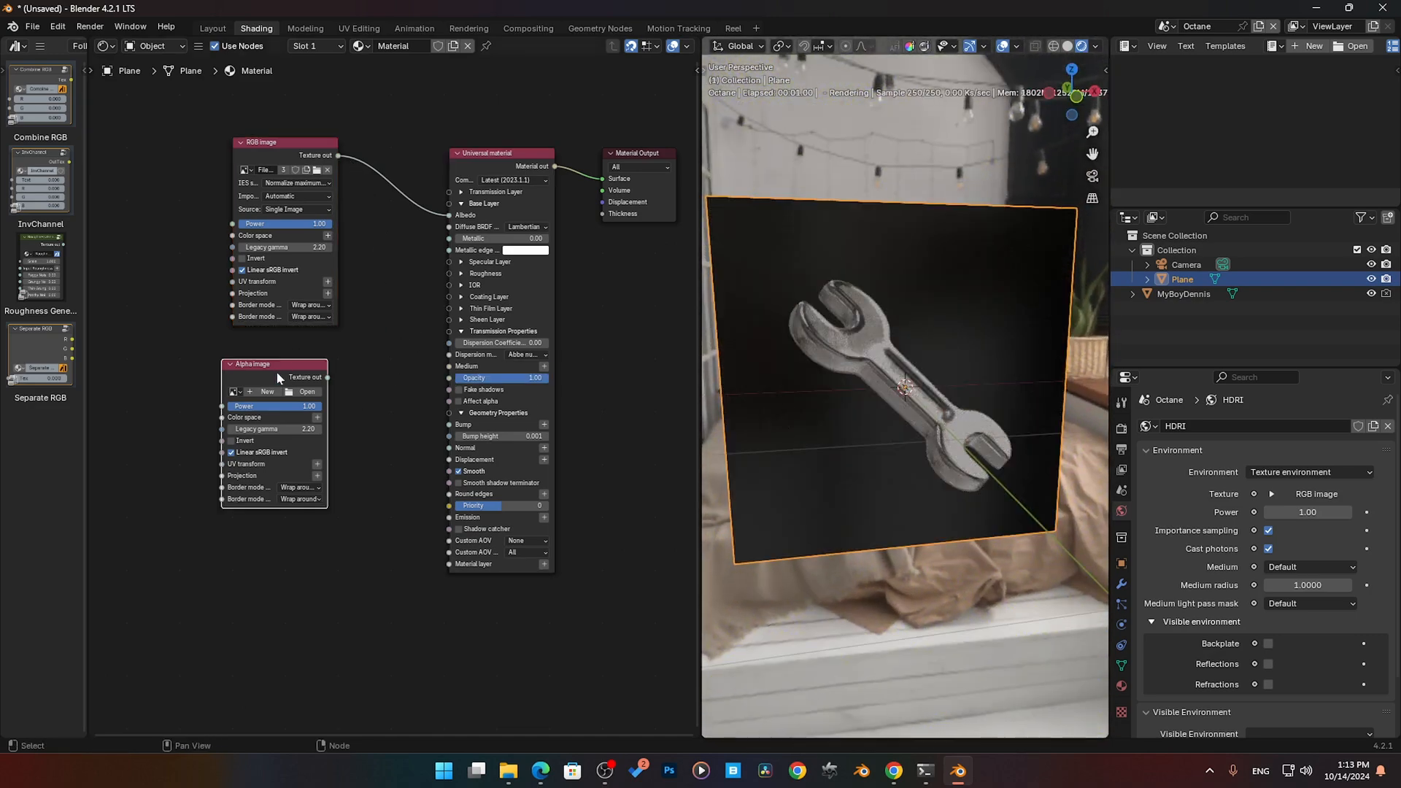
click(234, 392)
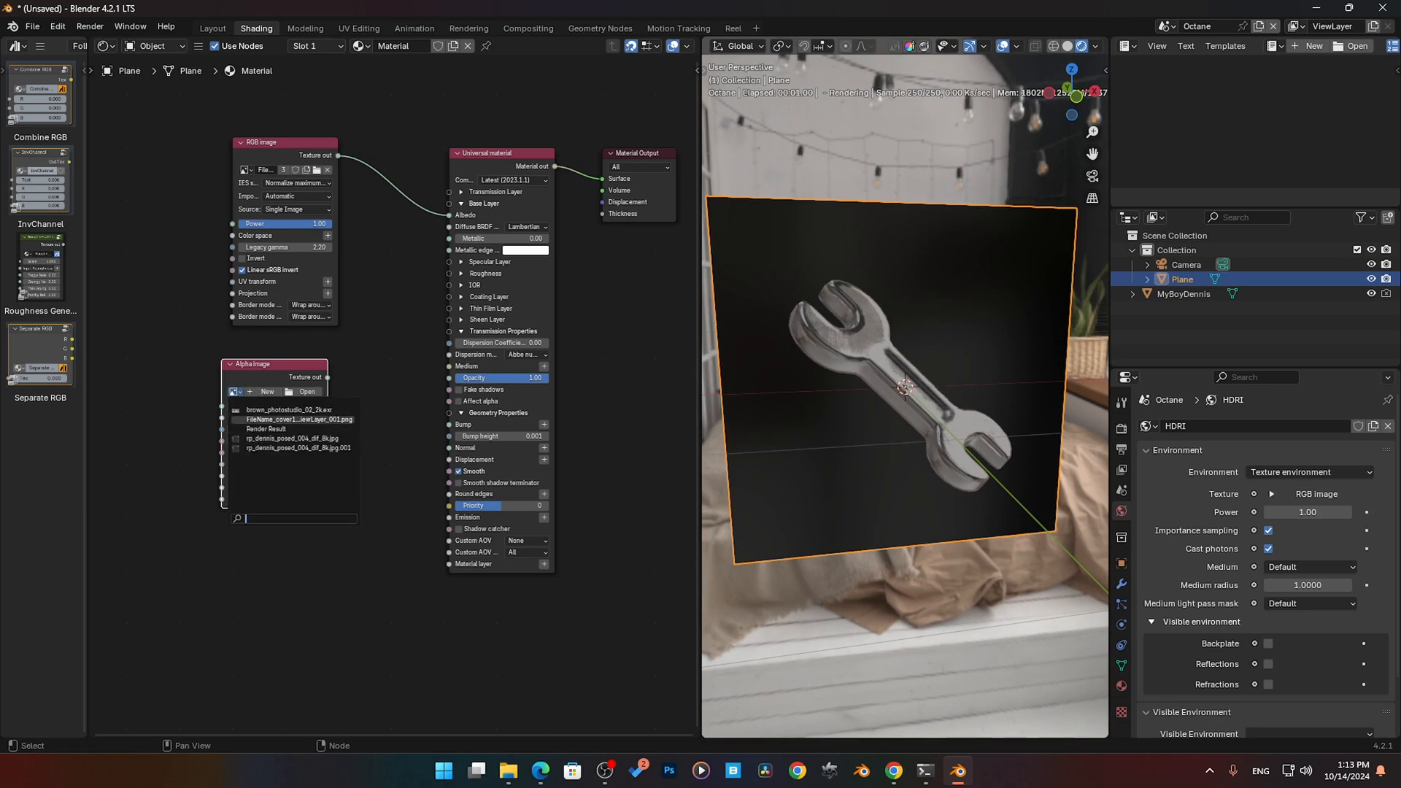
click(292, 419)
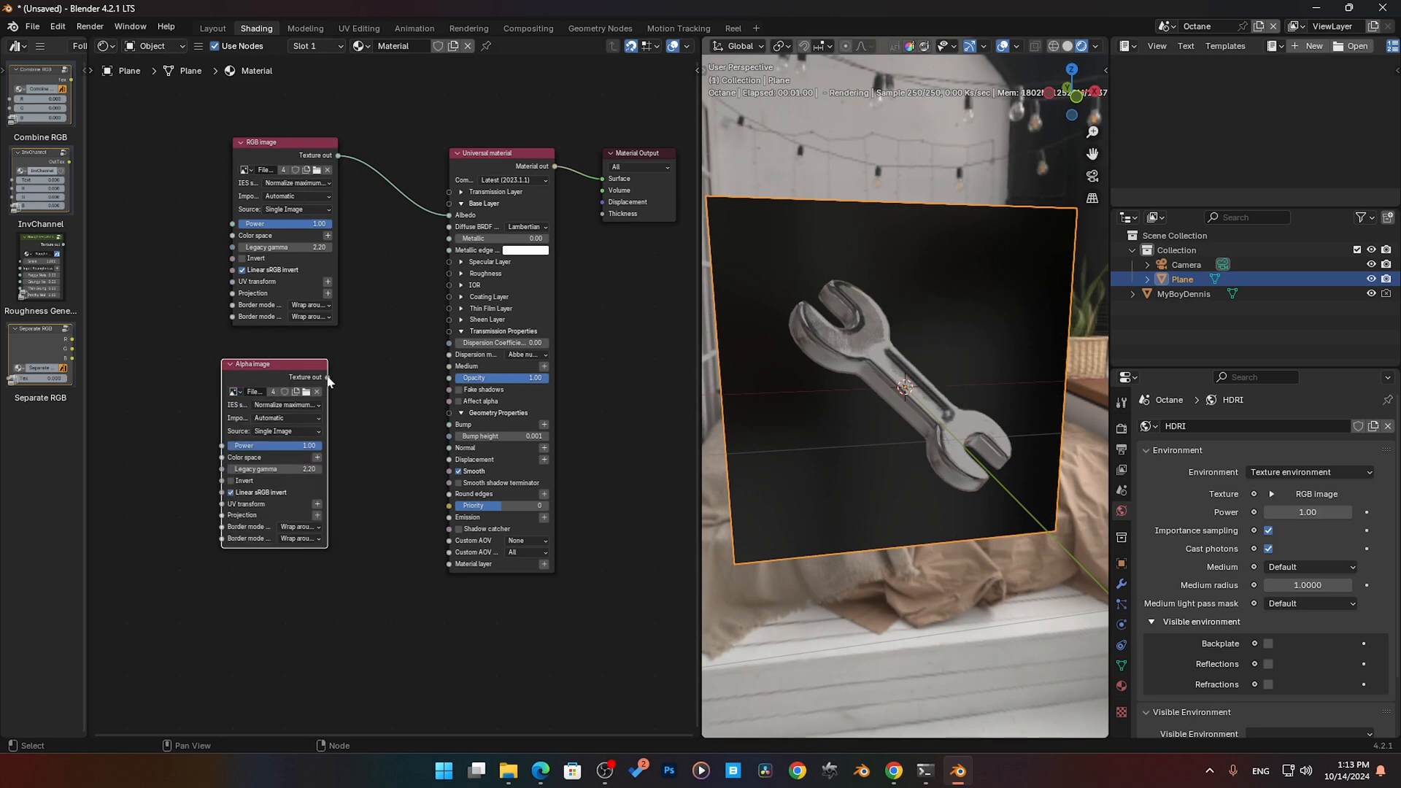
- Preview the Alpha image's texture output on the Universal material's Albedo in place of the RGB image, and move that link to Opacity
drag(328, 377, 450, 215)
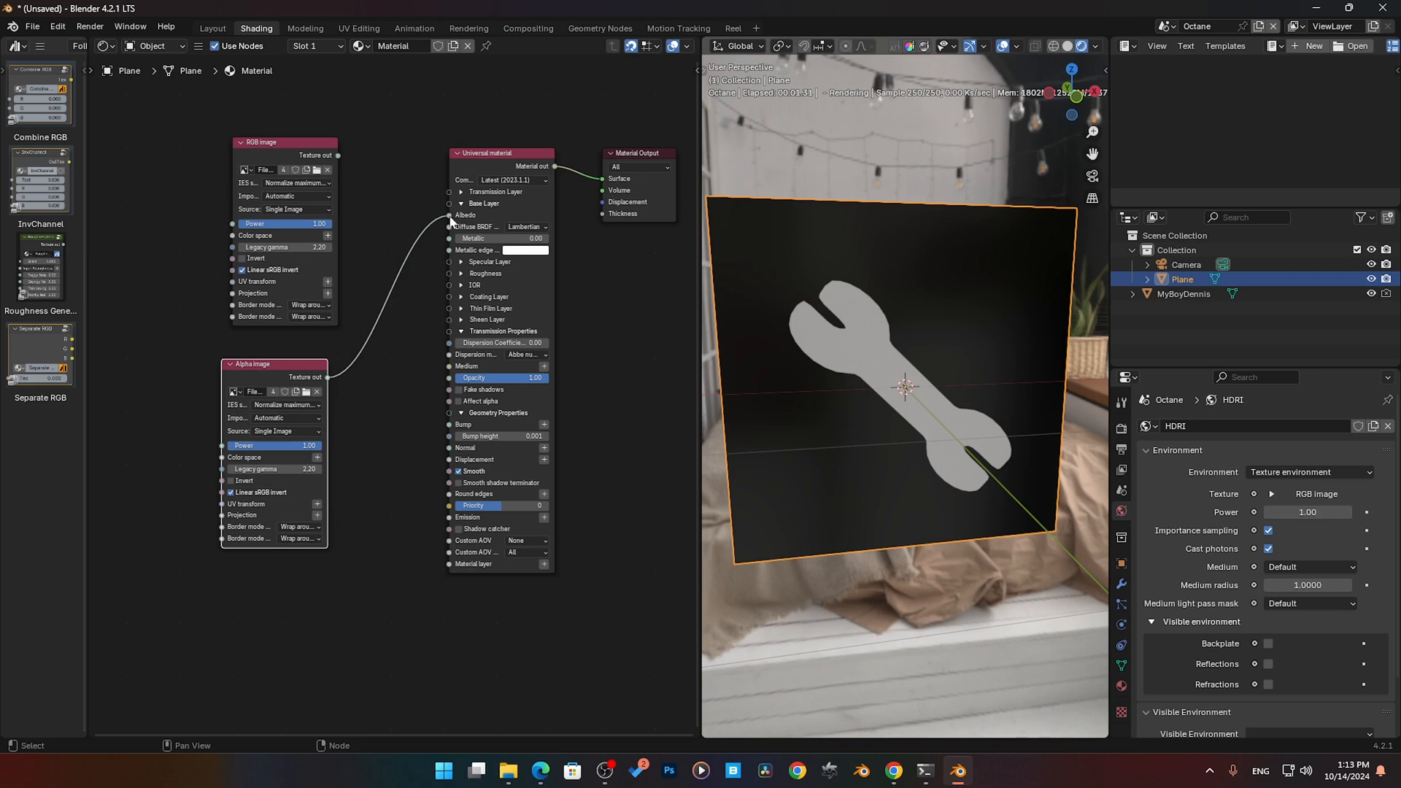
drag(451, 217, 357, 376)
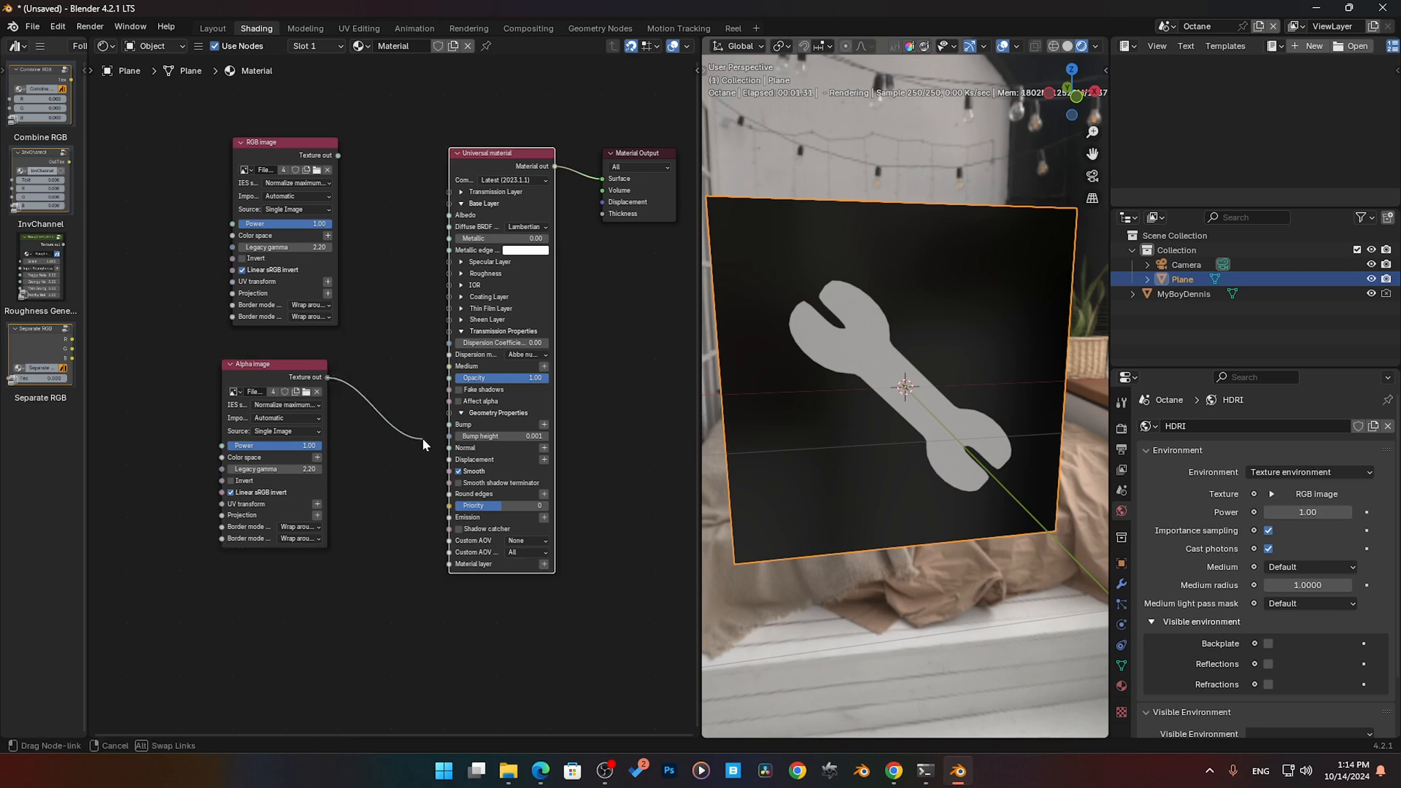
drag(421, 436, 450, 379)
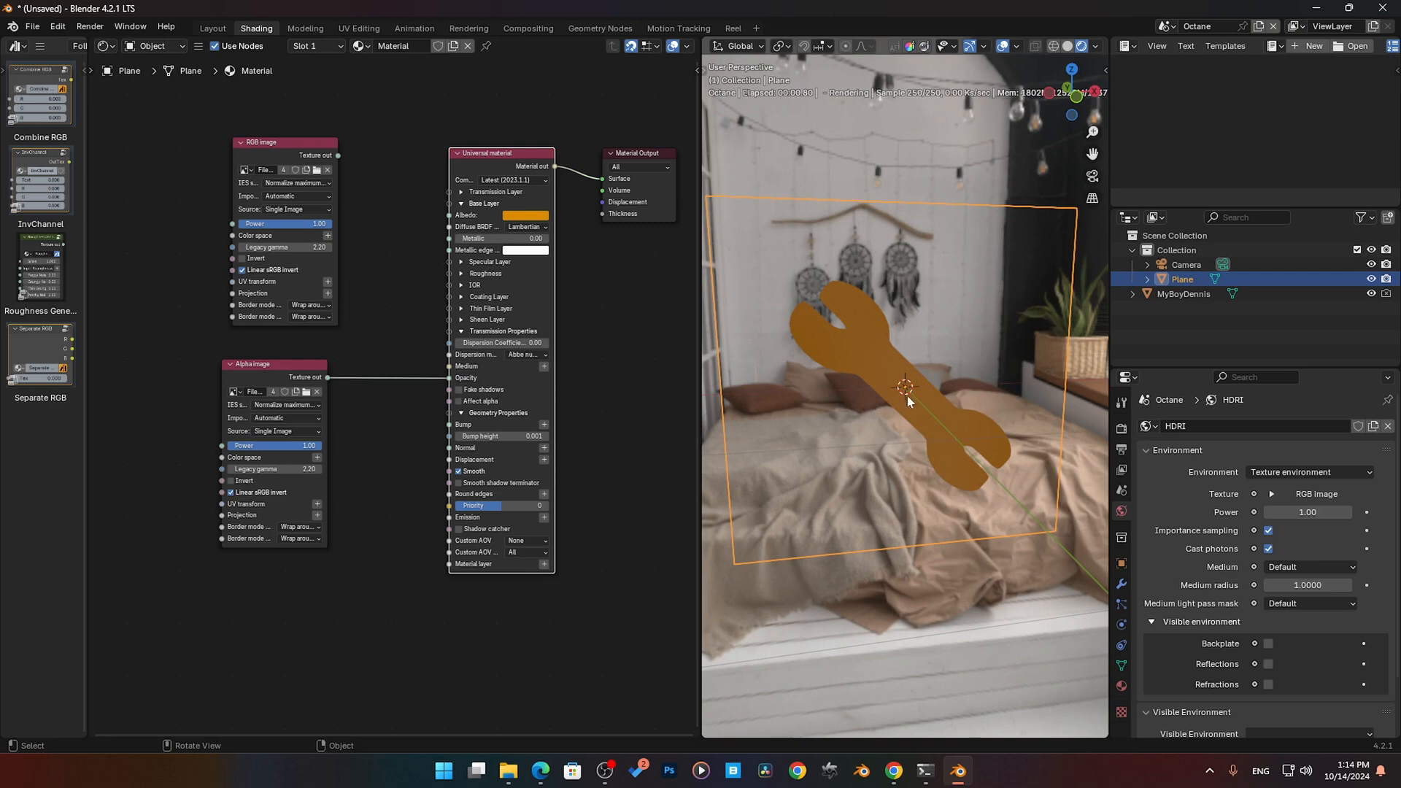
- Connect the RGB image's texture output to the Universal material's Albedo and inspect the textured cut-out on the plane
mouse_move(908, 395)
middle_down()
mouse_move(960, 382)
mouse_move(926, 400)
middle_up()
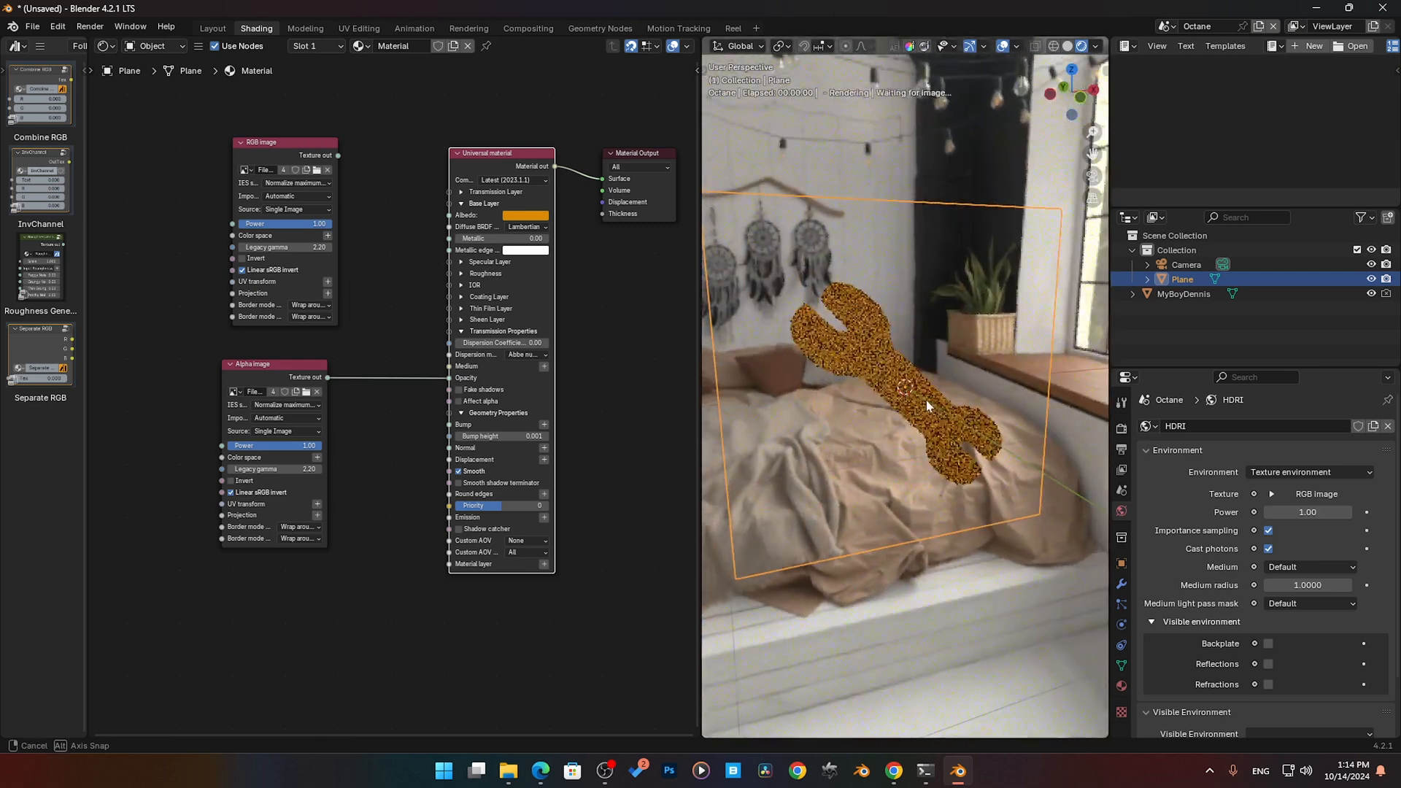
click(522, 218)
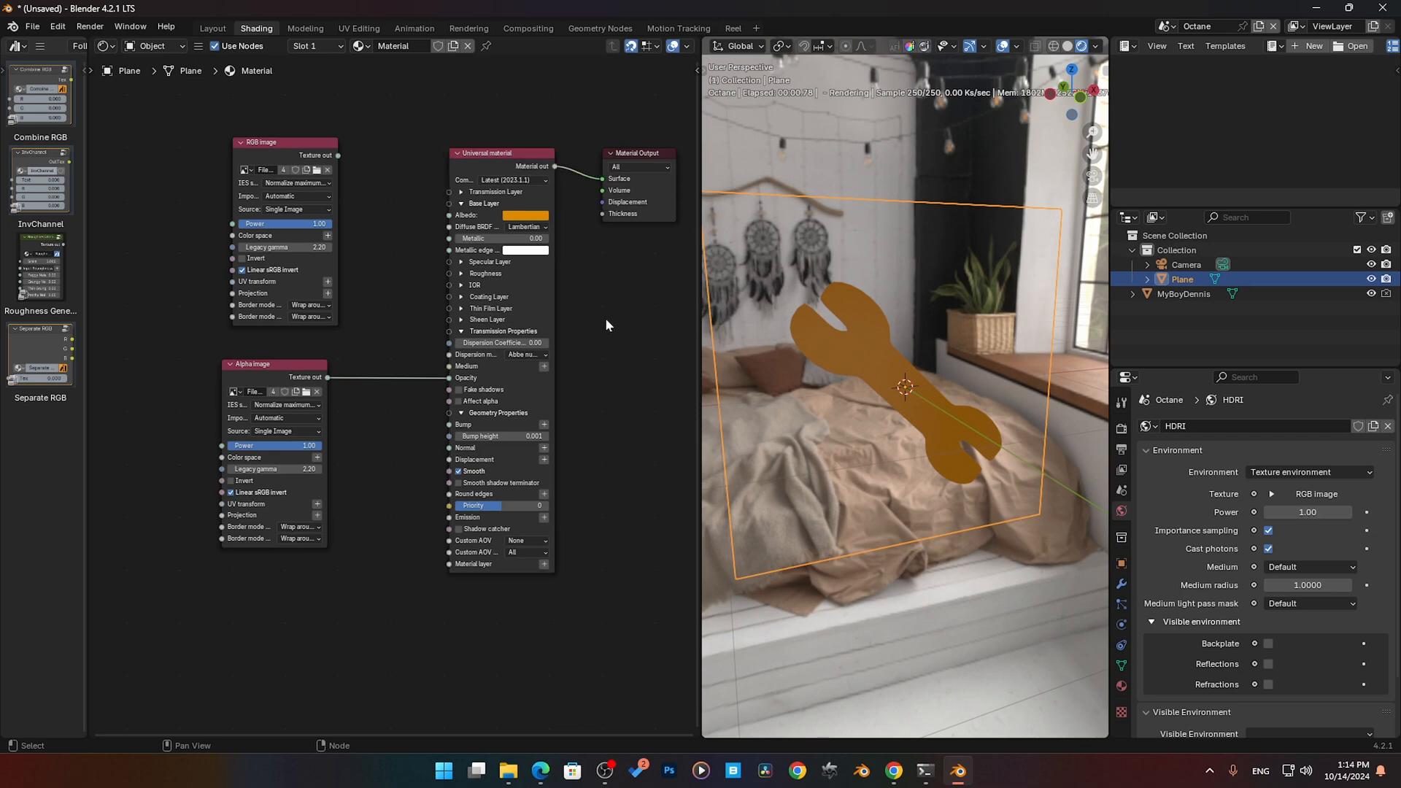
click(257, 146)
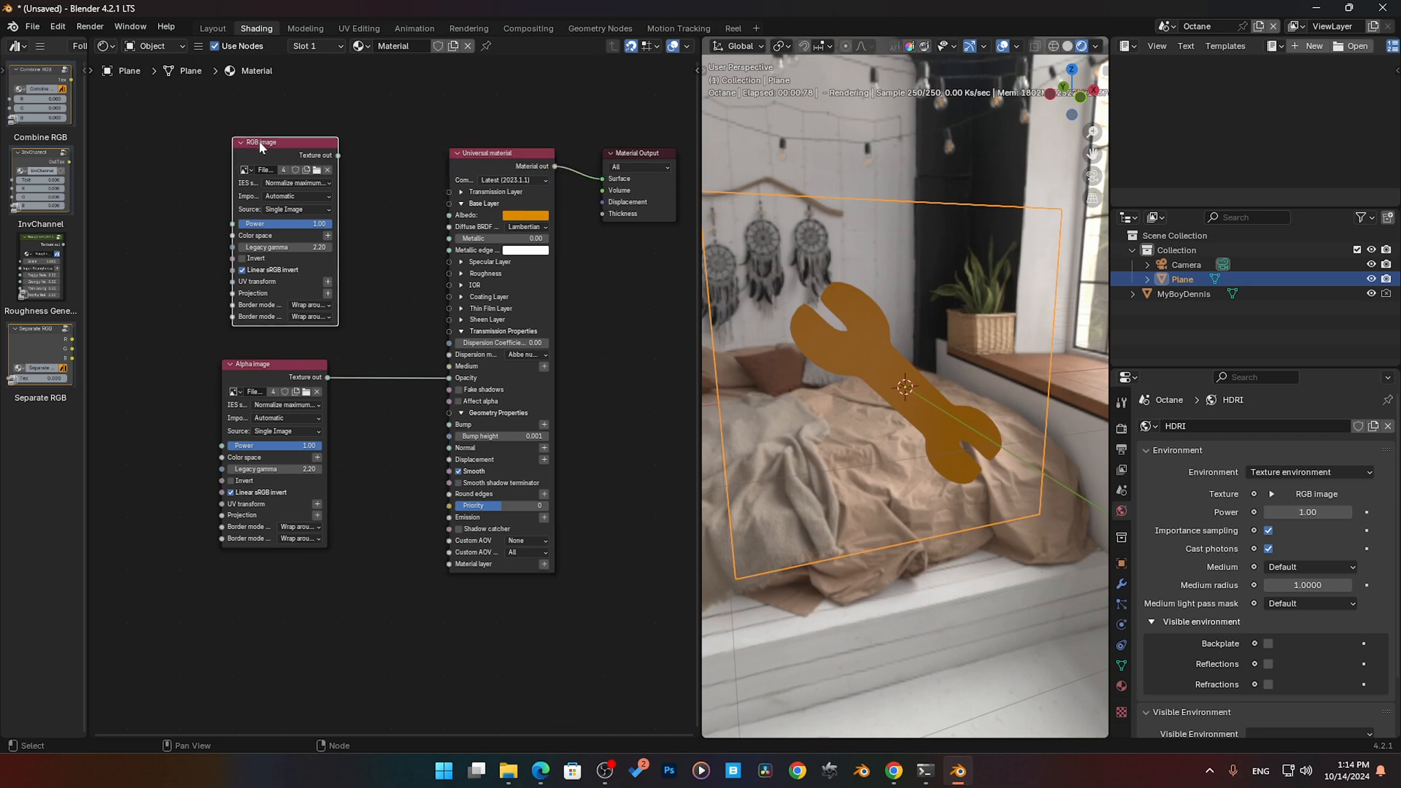
drag(337, 156, 343, 159)
drag(429, 213, 449, 215)
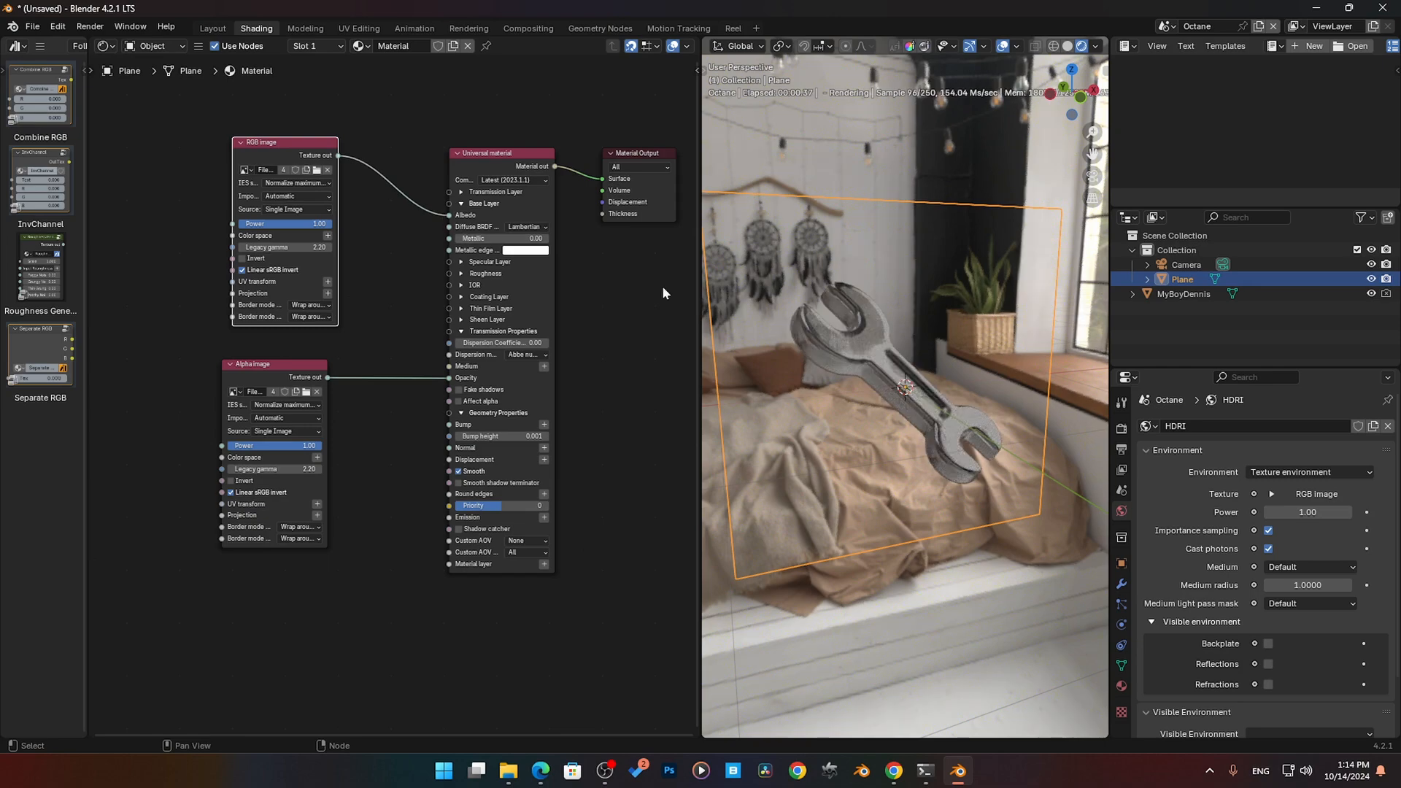
middle_drag(898, 409, 1036, 379)
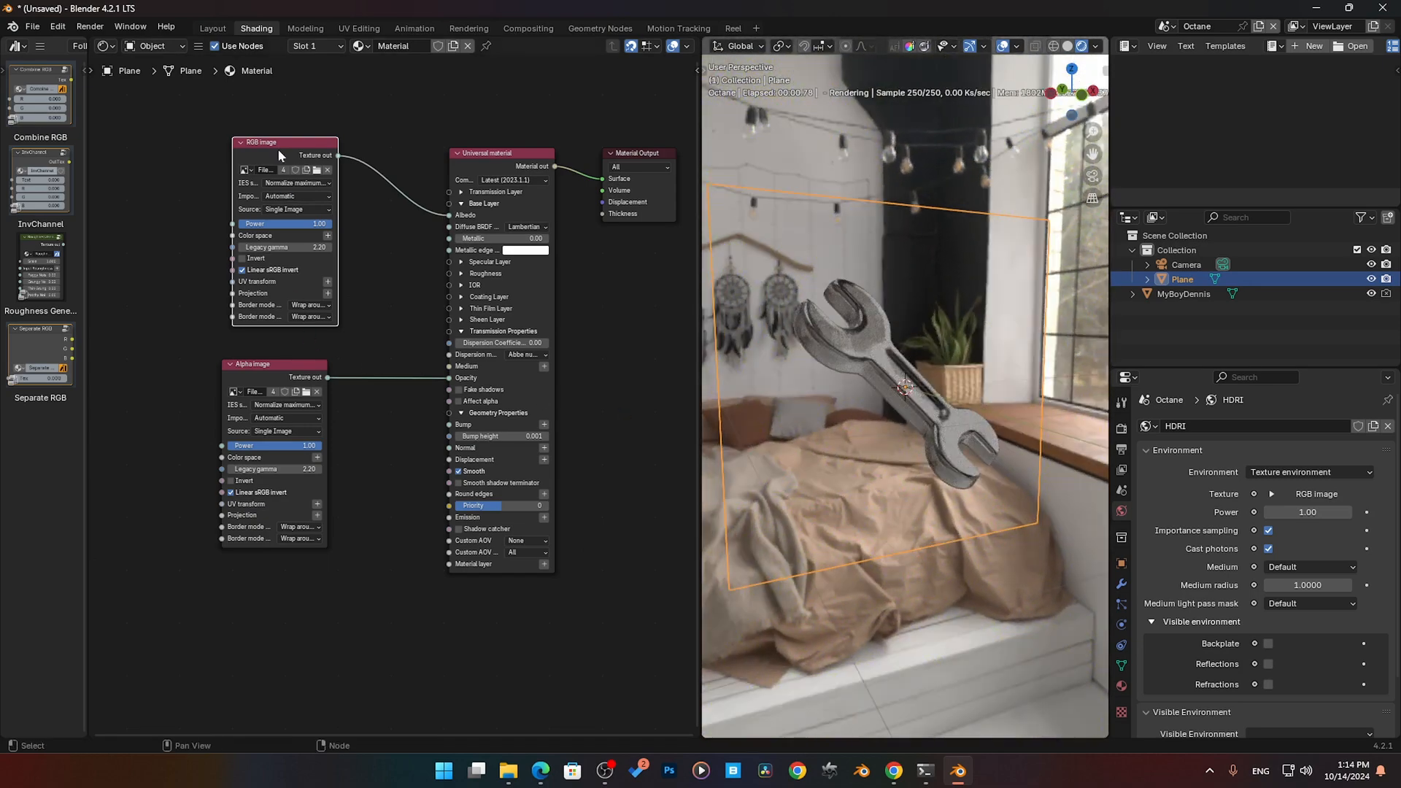
- Move the RGB image and Alpha image nodes slightly farther away from the Universal material
drag(308, 150, 298, 150)
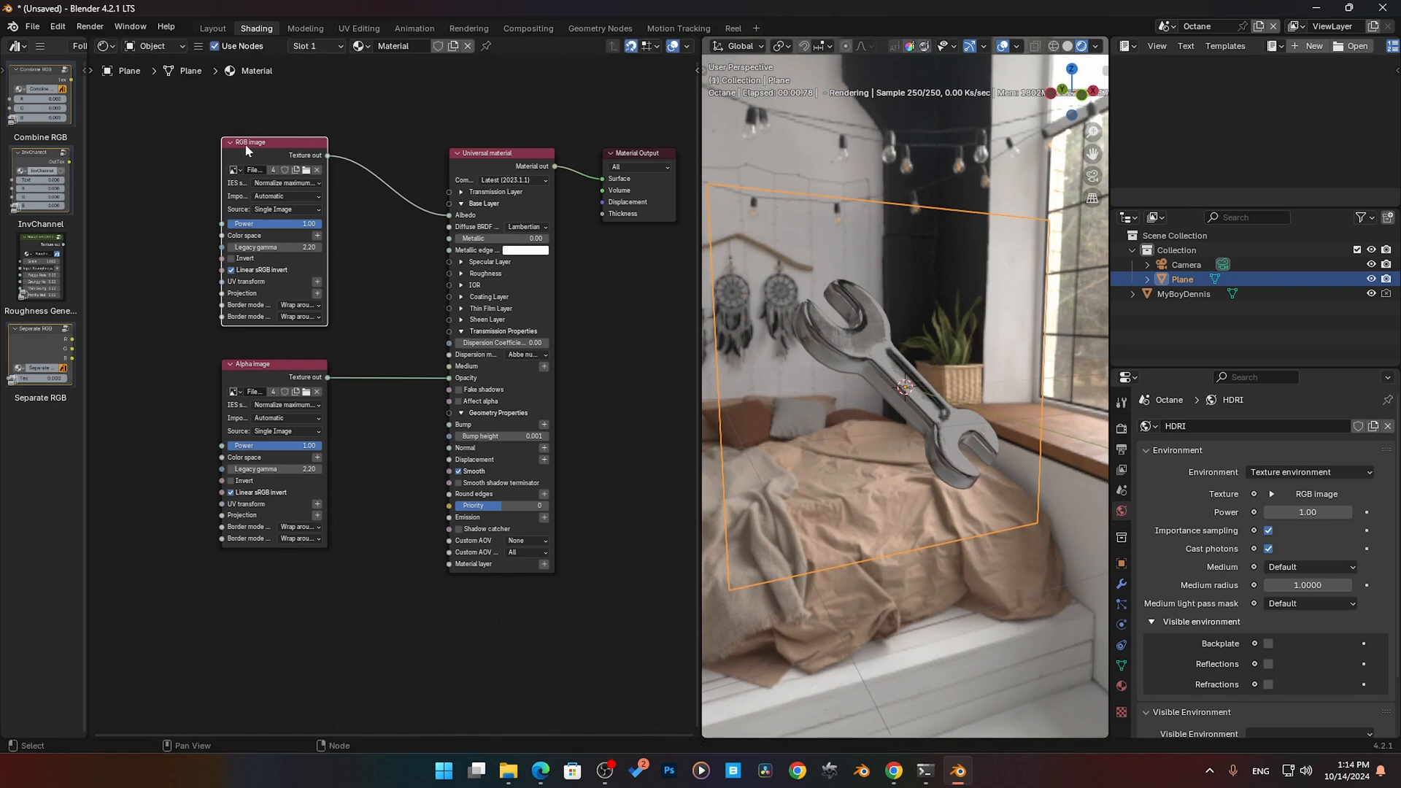
middle_drag(885, 421, 715, 415)
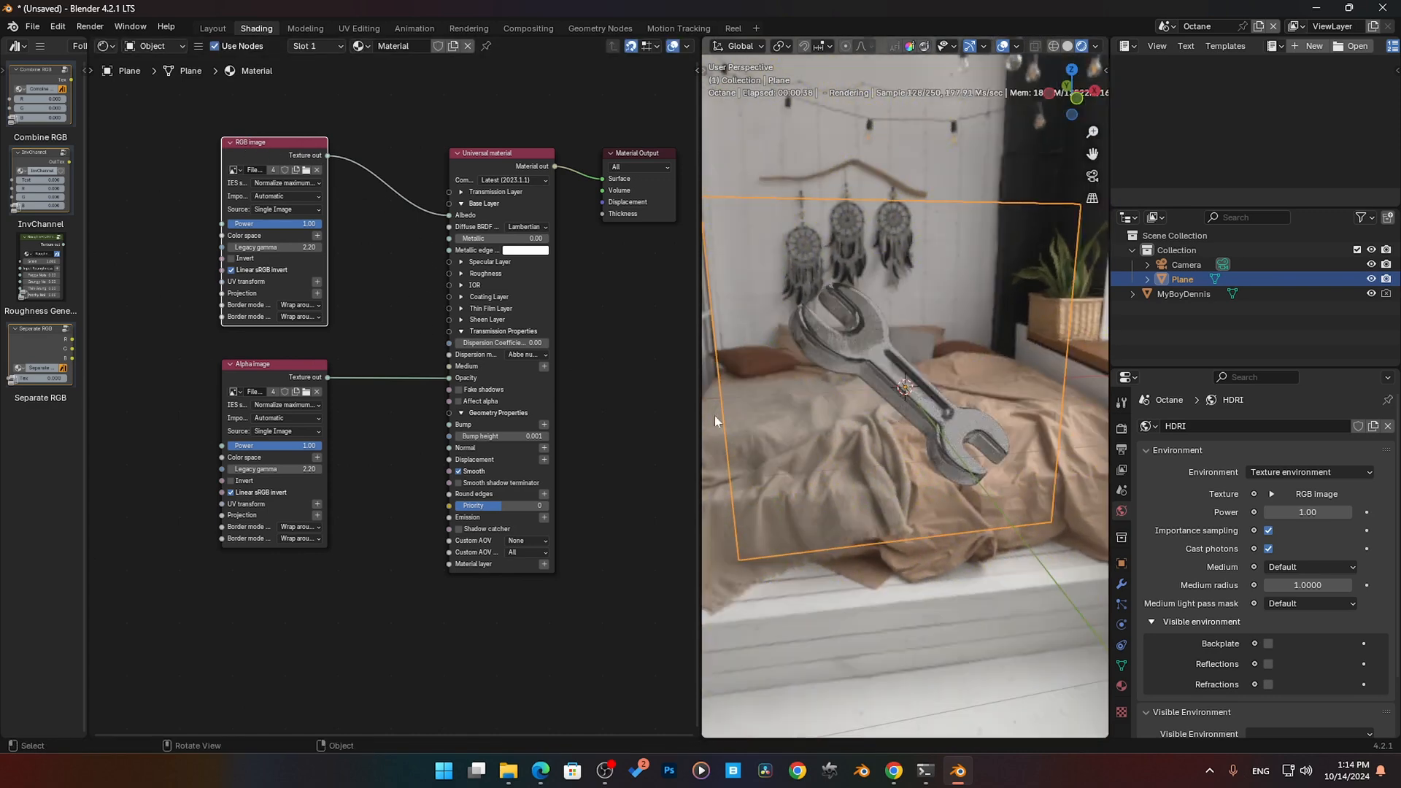
drag(292, 377, 231, 373)
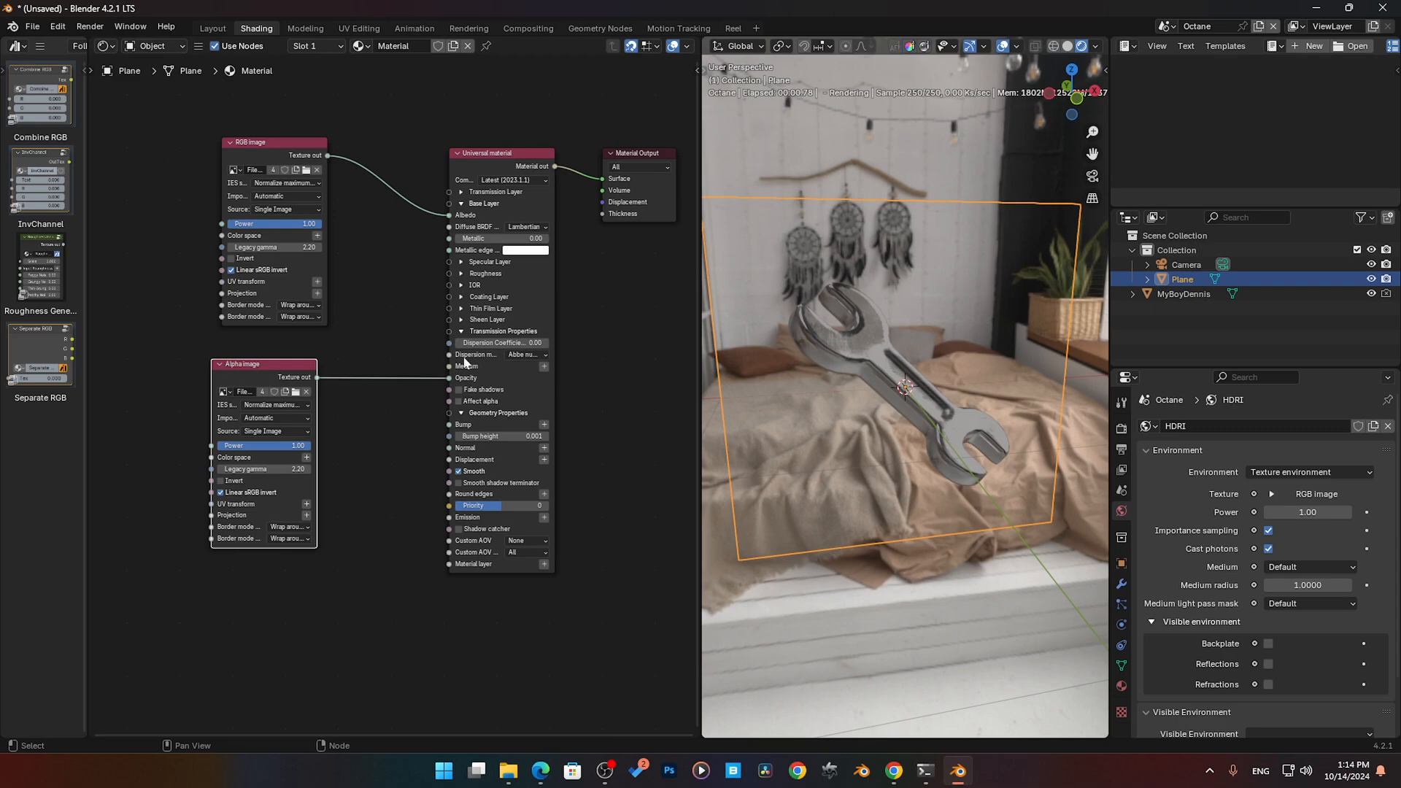
- Disconnect the Alpha image from the Universal material's Opacity, inspect the plane, and restore the Alpha image's Opacity link
drag(448, 377, 410, 410)
mouse_move(921, 445)
middle_down()
mouse_move(870, 464)
mouse_move(912, 437)
middle_up()
mouse_move(540, 363)
mouse_down()
mouse_move(491, 363)
mouse_move(523, 364)
mouse_up()
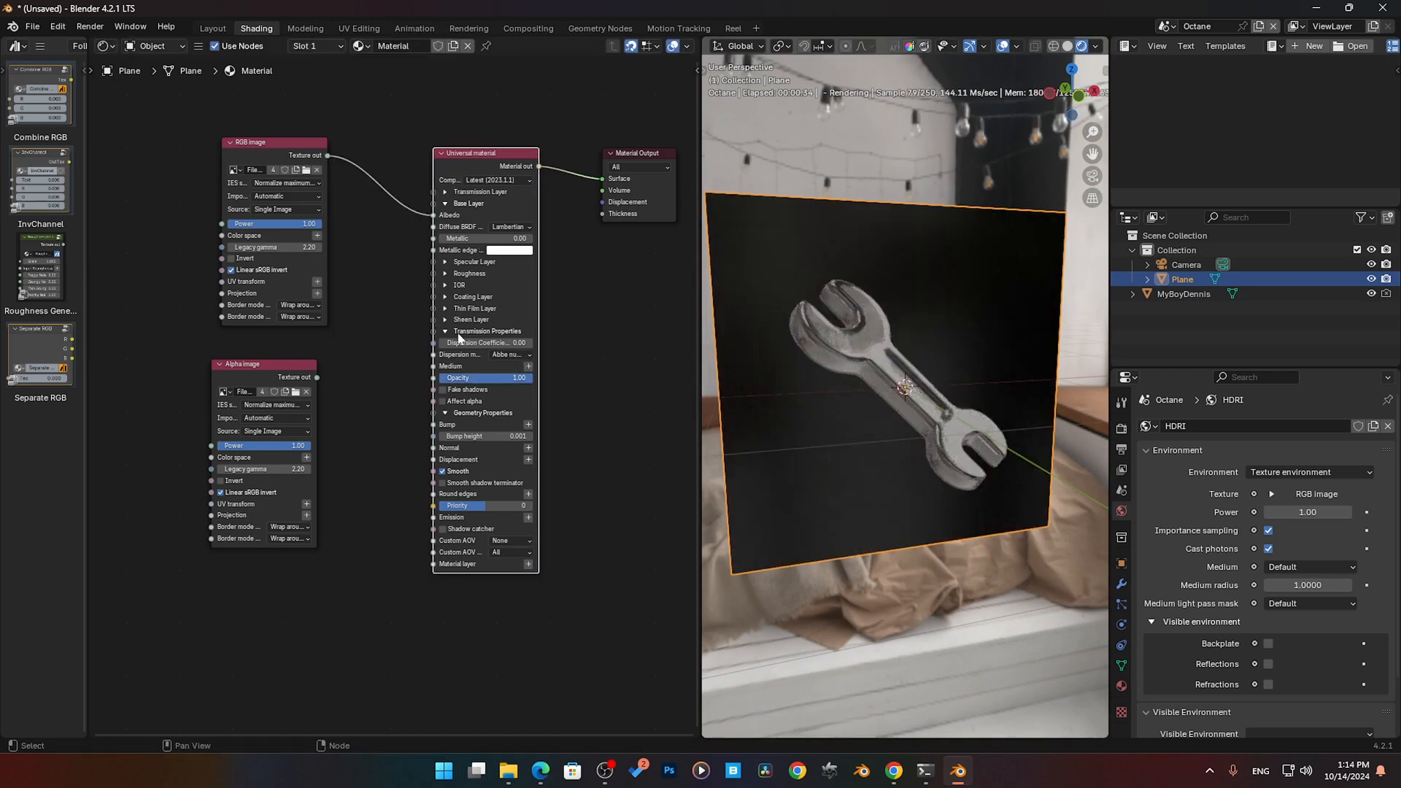
drag(327, 156, 433, 378)
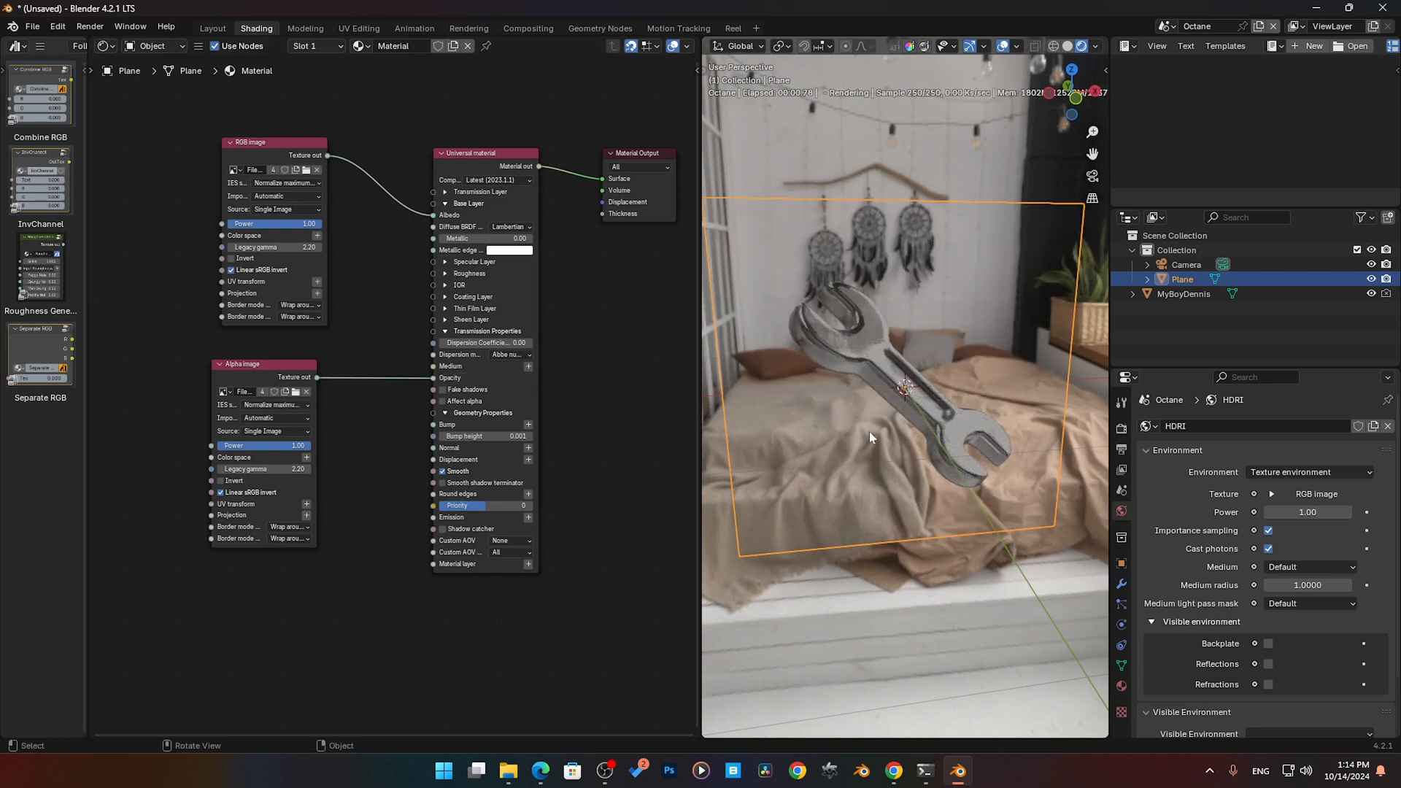
mouse_move(869, 431)
middle_down()
mouse_move(873, 453)
mouse_move(950, 448)
mouse_move(881, 447)
middle_up()
- Widen the Alpha image node so its file name and setting values fit in full
click(259, 157)
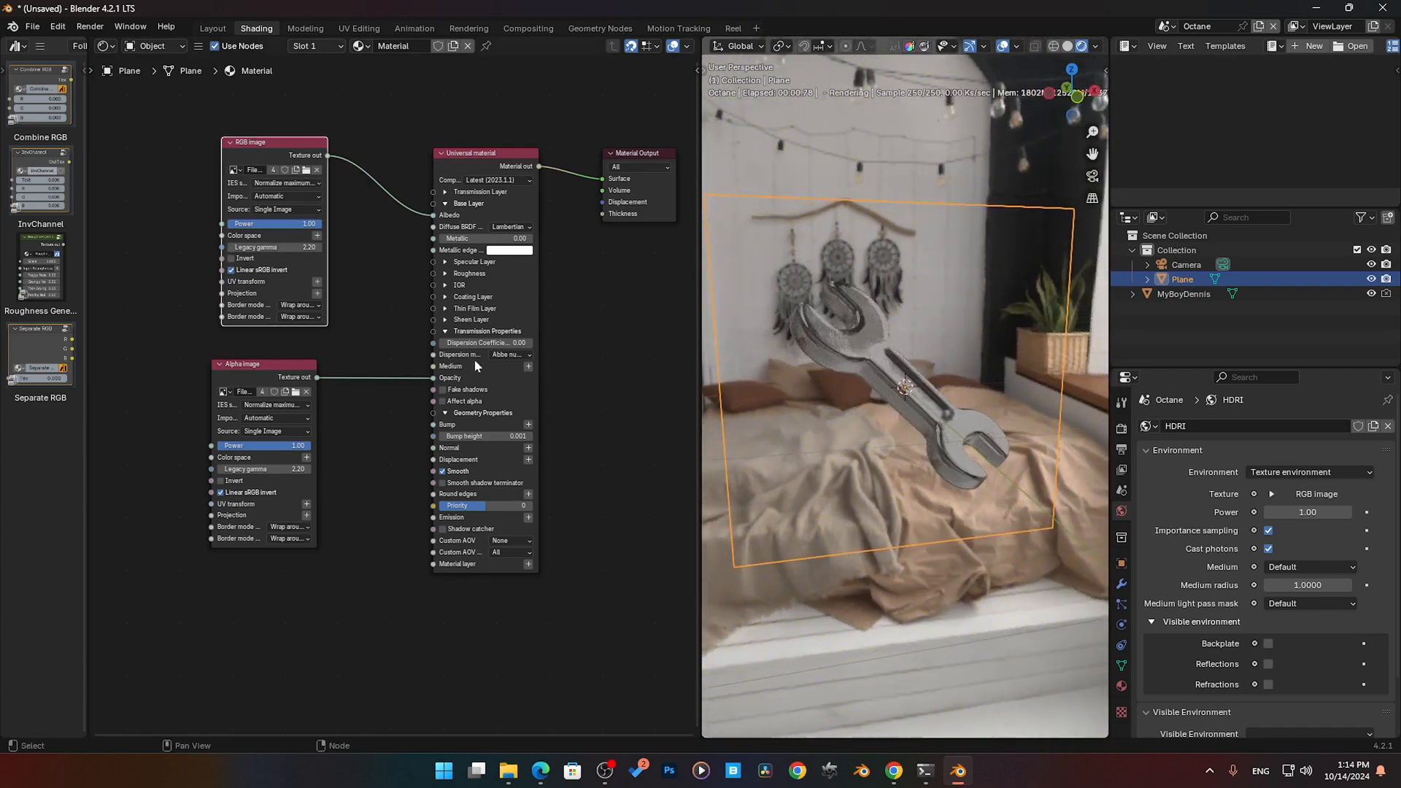
click(240, 365)
scroll(361, 431, up, 4)
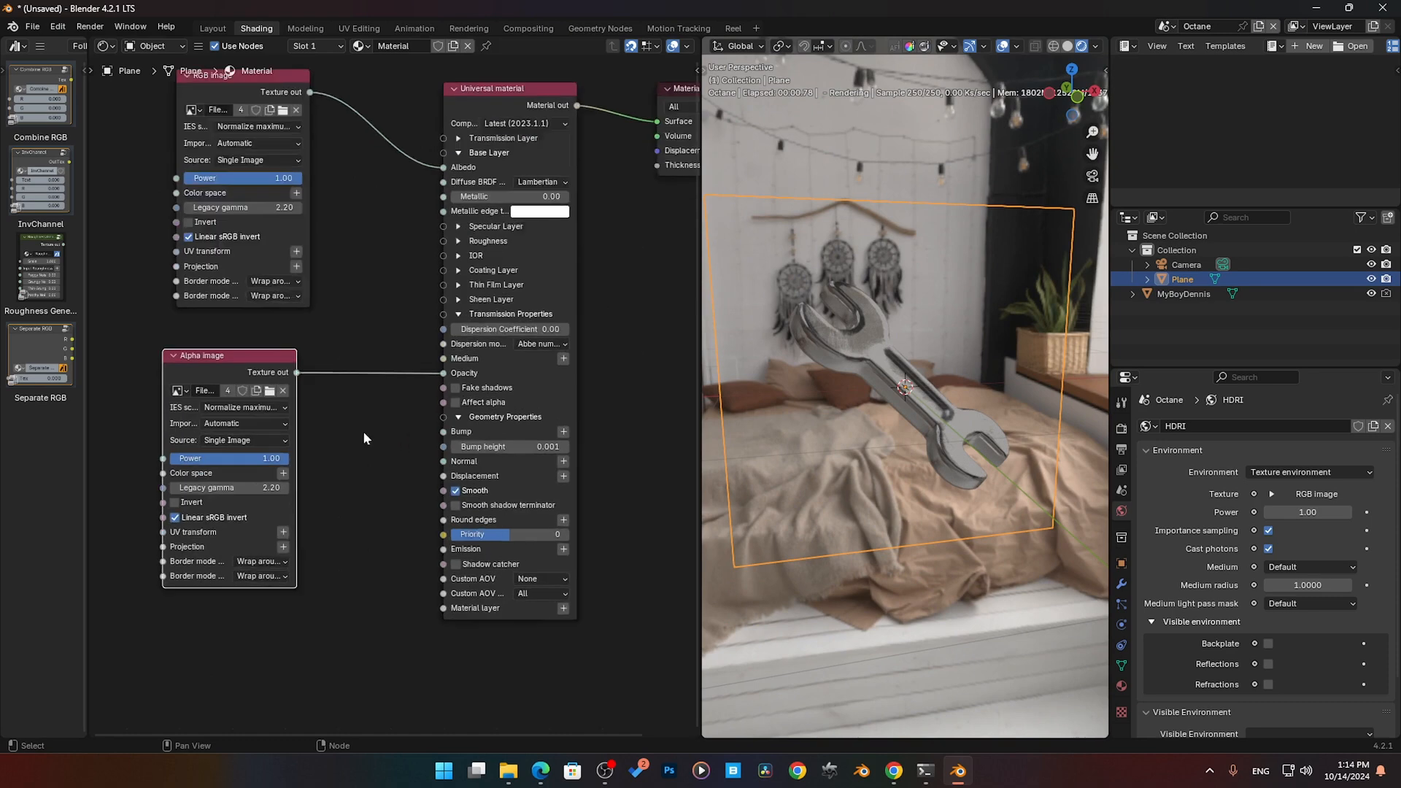
scroll(417, 431, up, 1)
middle_drag(416, 431, 469, 394)
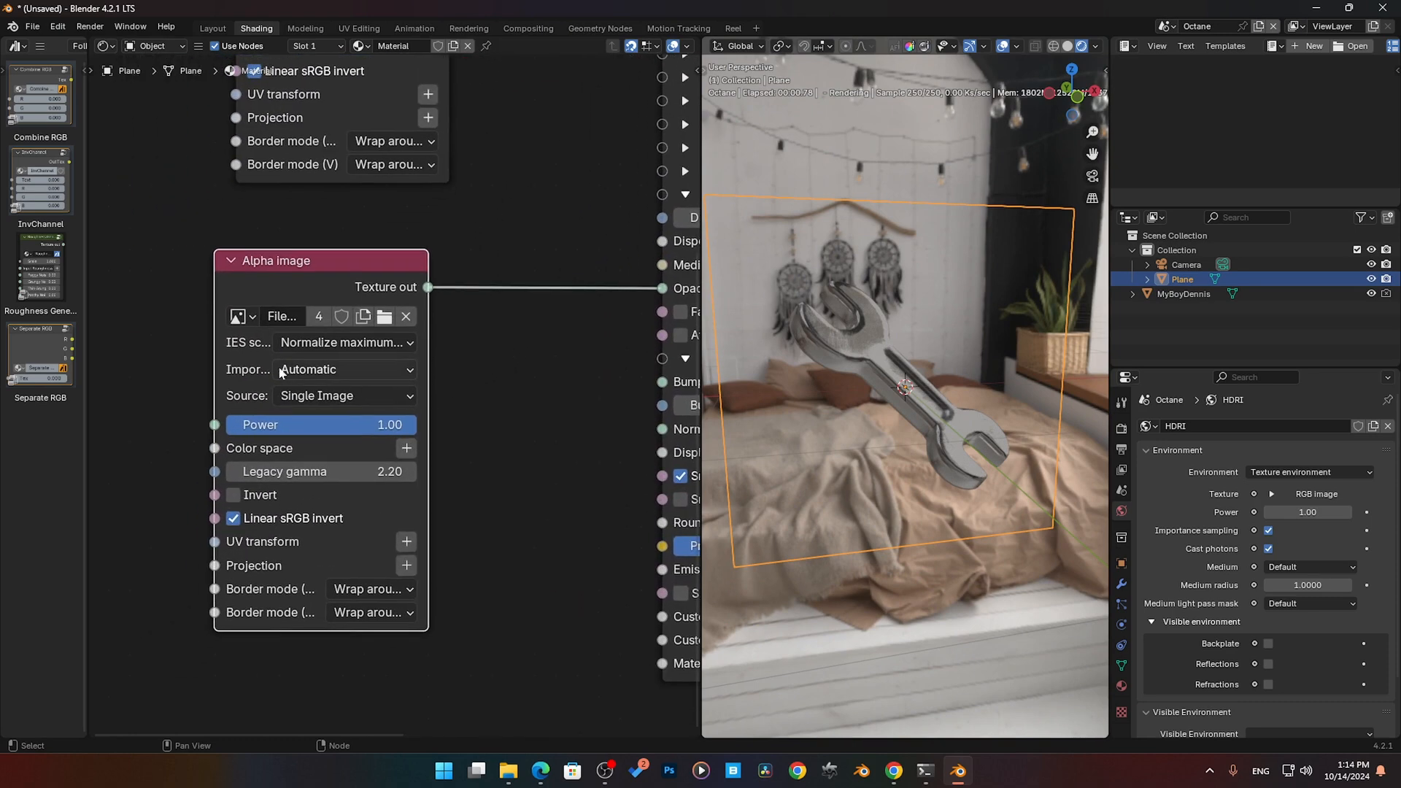
drag(429, 404, 578, 404)
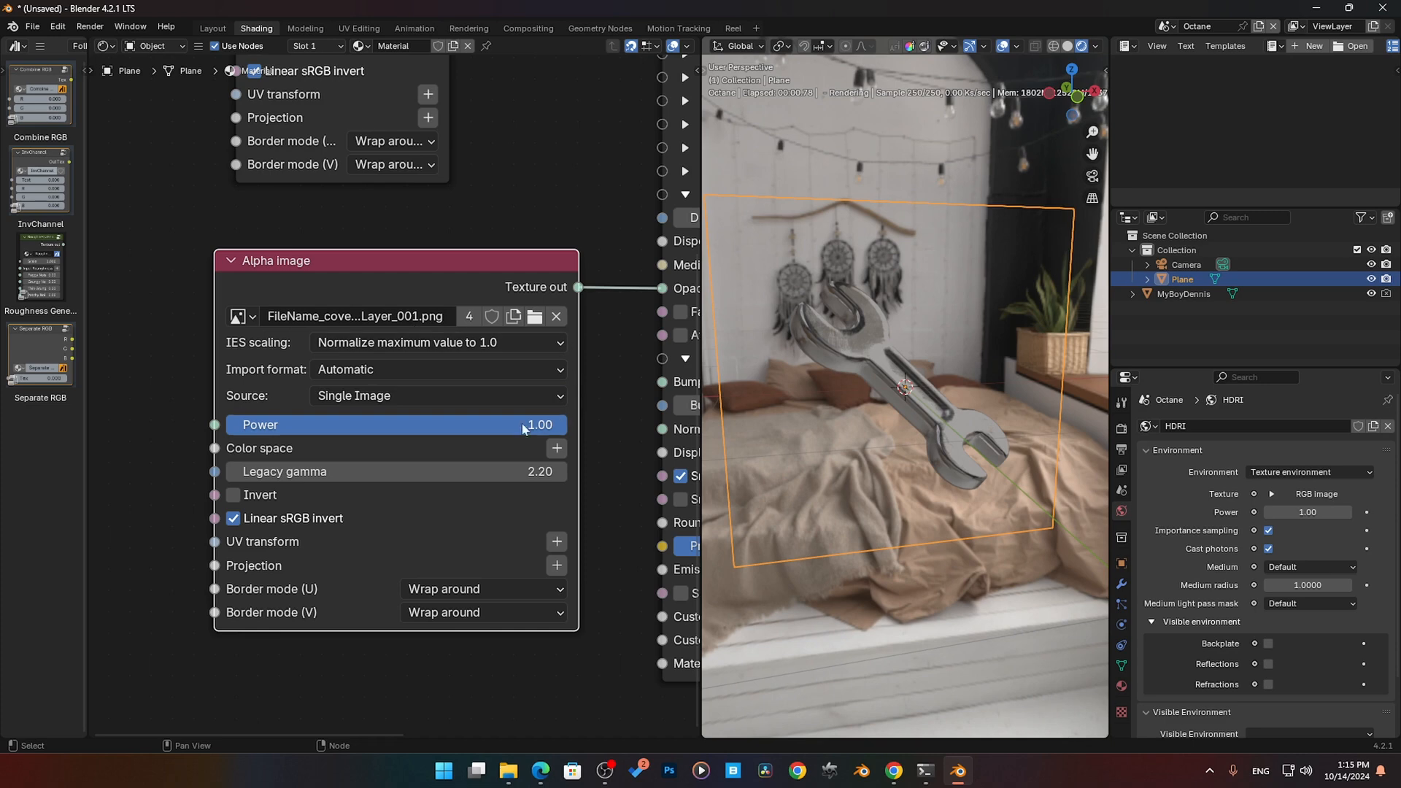
drag(523, 435, 567, 435)
middle_drag(186, 495, 189, 463)
- Try a Legacy gamma of 1 on the Alpha image and set it back to 2.2
click(460, 440)
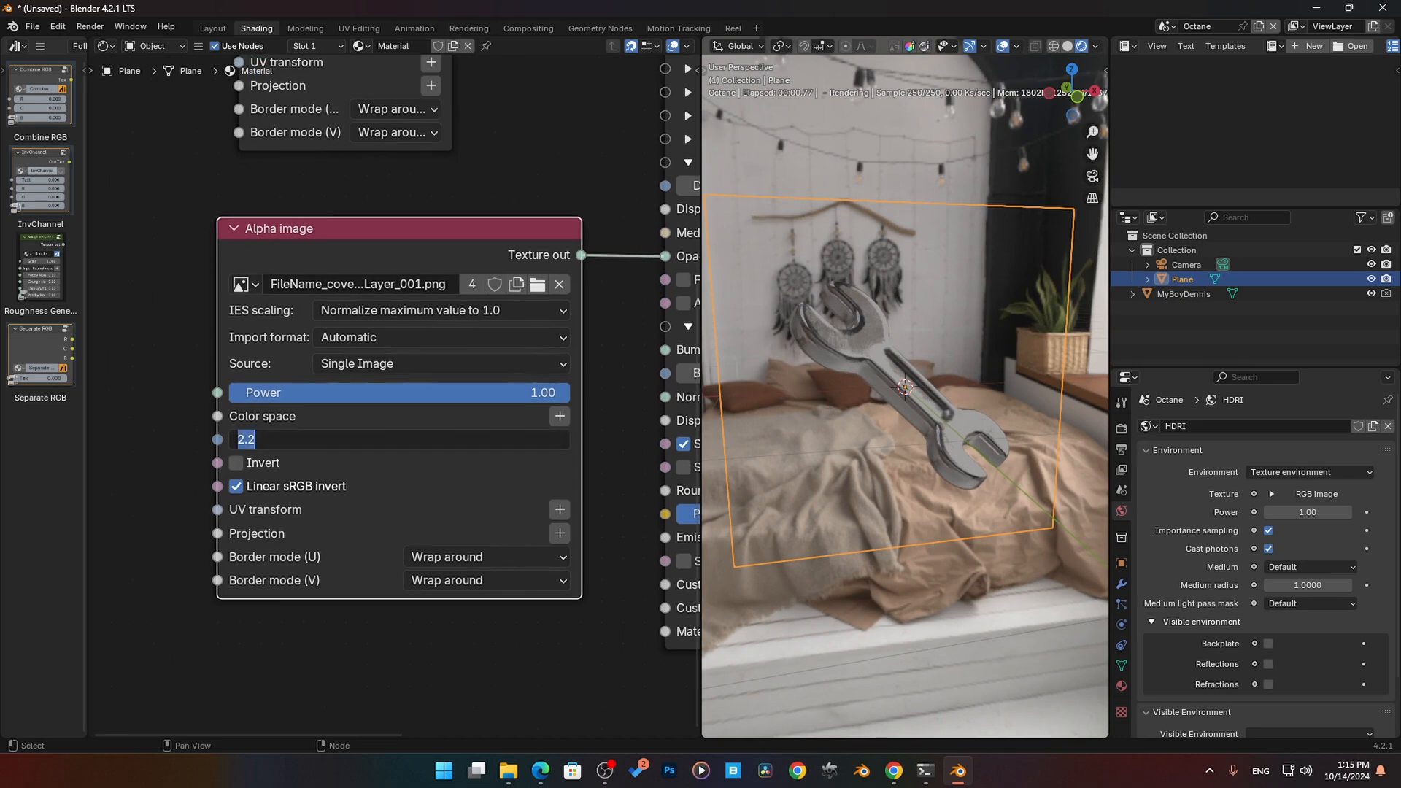
text(1)
key(Return)
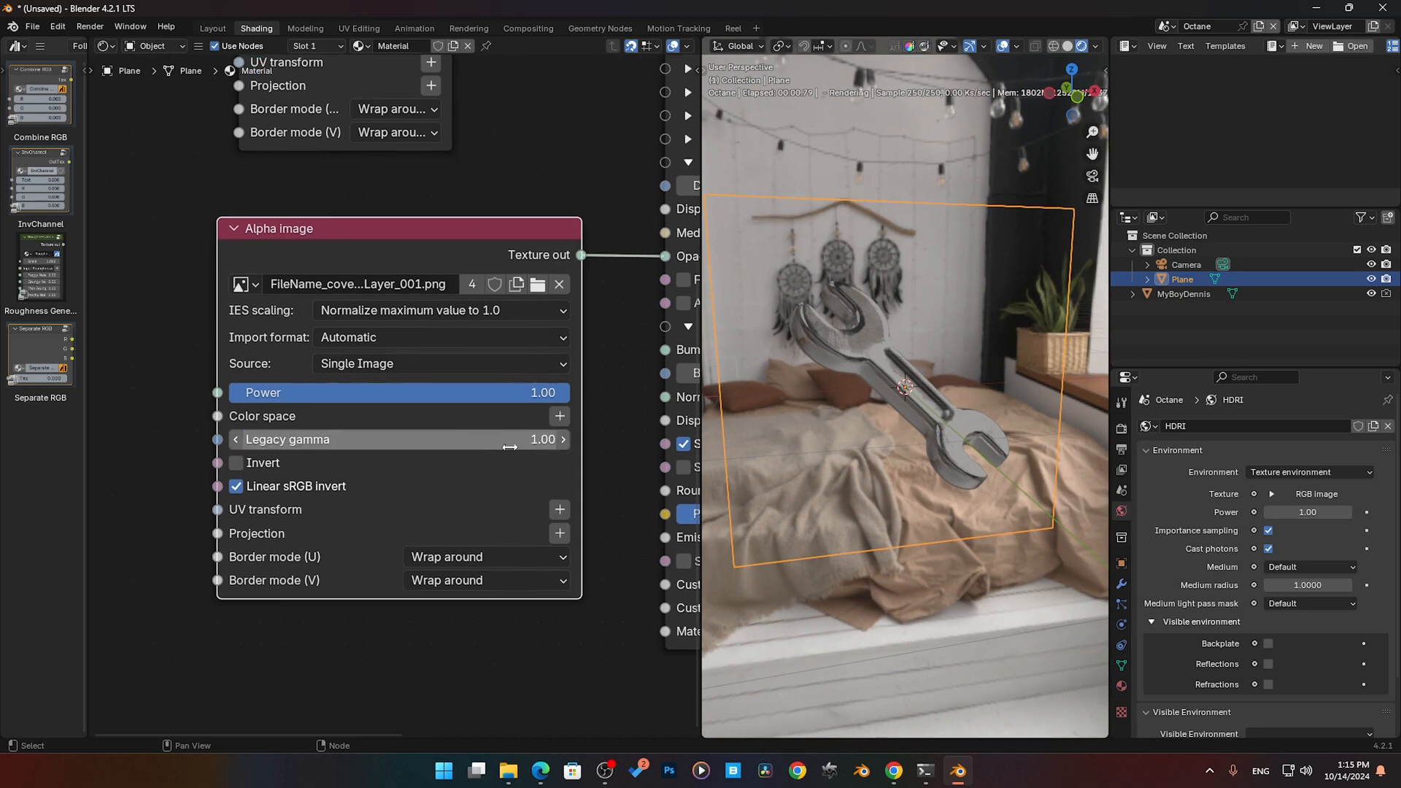
click(482, 440)
text(2.2)
key(Return)
- Try inverting the Alpha image, inspect the plane from another angle, and turn Invert off again
middle_drag(165, 487, 164, 410)
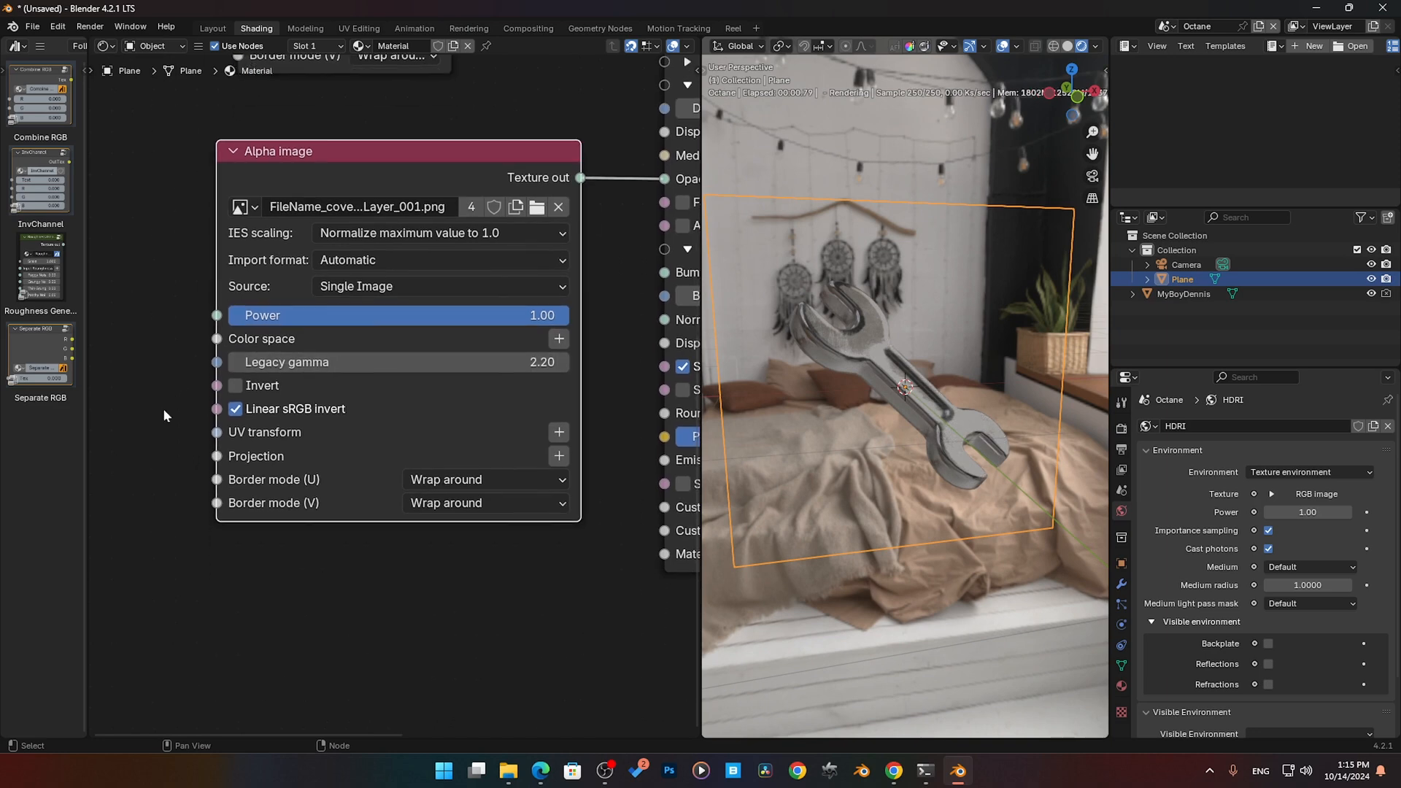
click(235, 386)
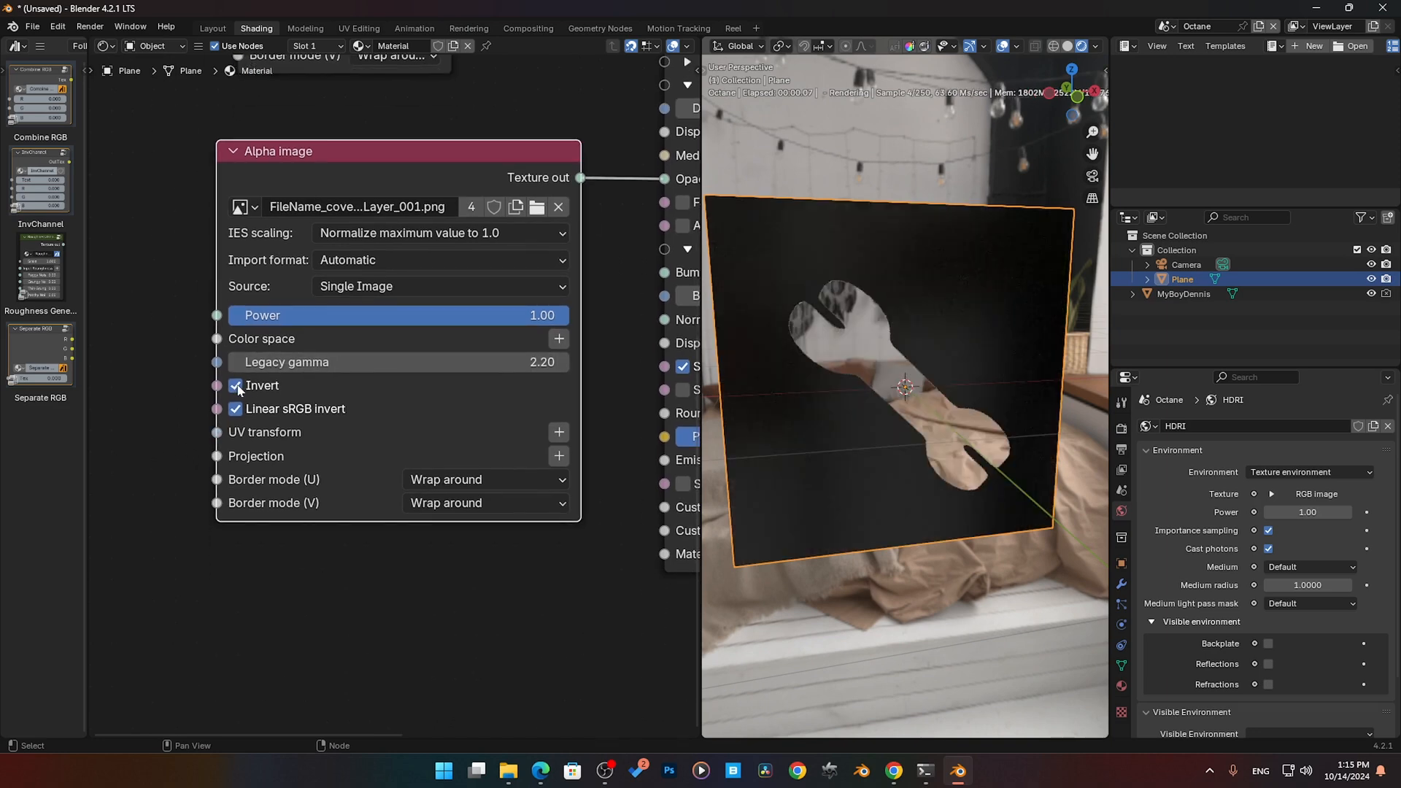
middle_drag(829, 463, 781, 459)
click(236, 385)
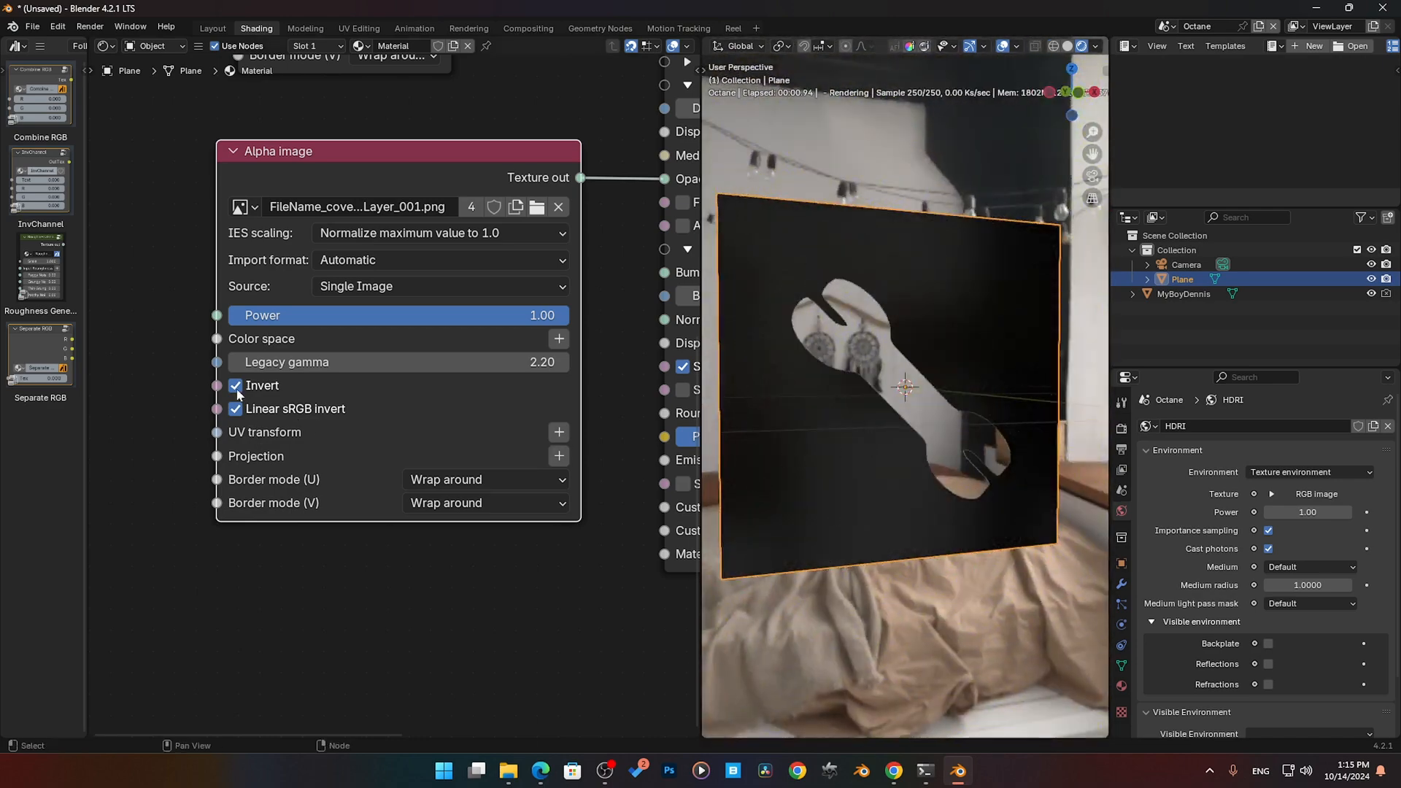
- Add a 3D transformation node to the Alpha image's UV transform and set its Scale to 0.240 on all three axes
middle_drag(540, 479, 607, 471)
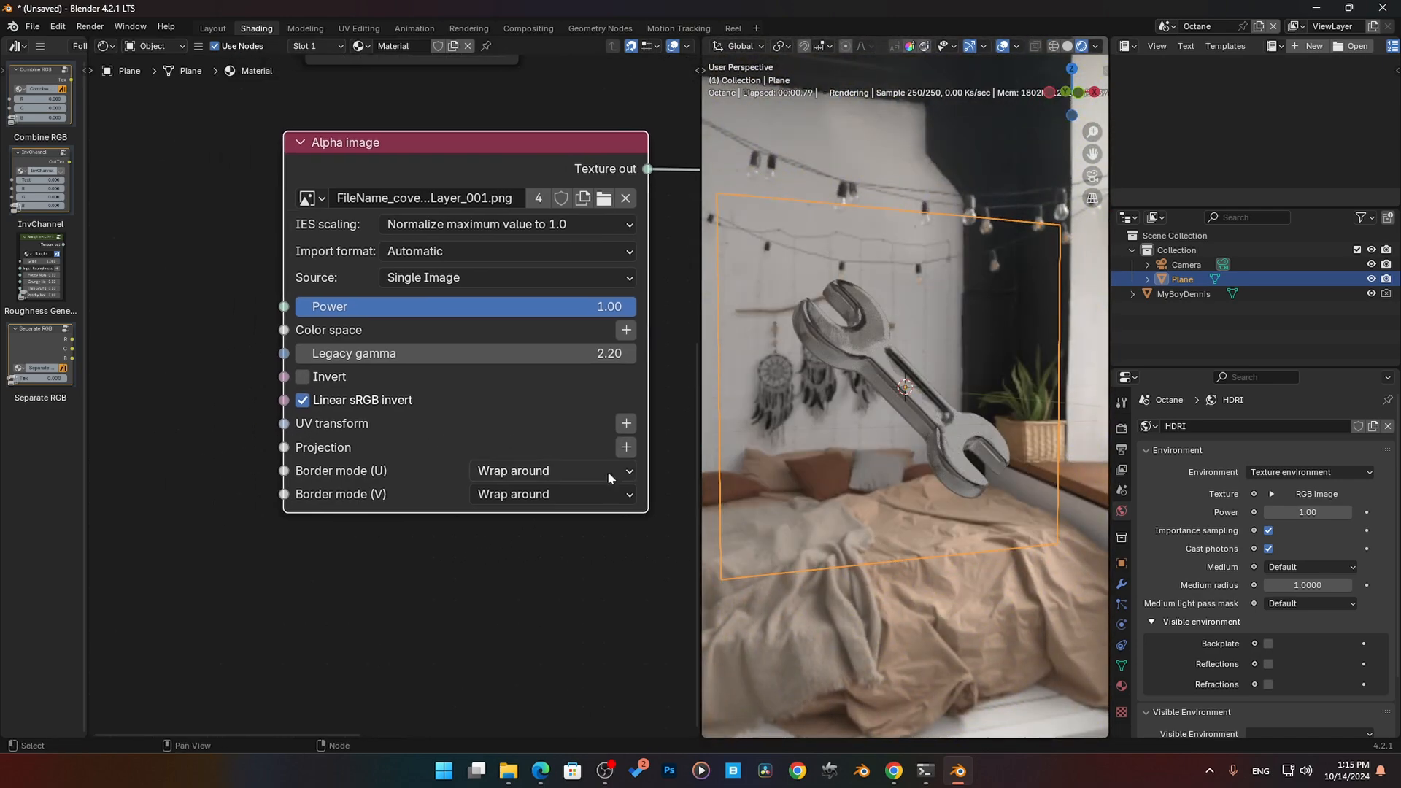
click(630, 429)
middle_drag(143, 494, 286, 490)
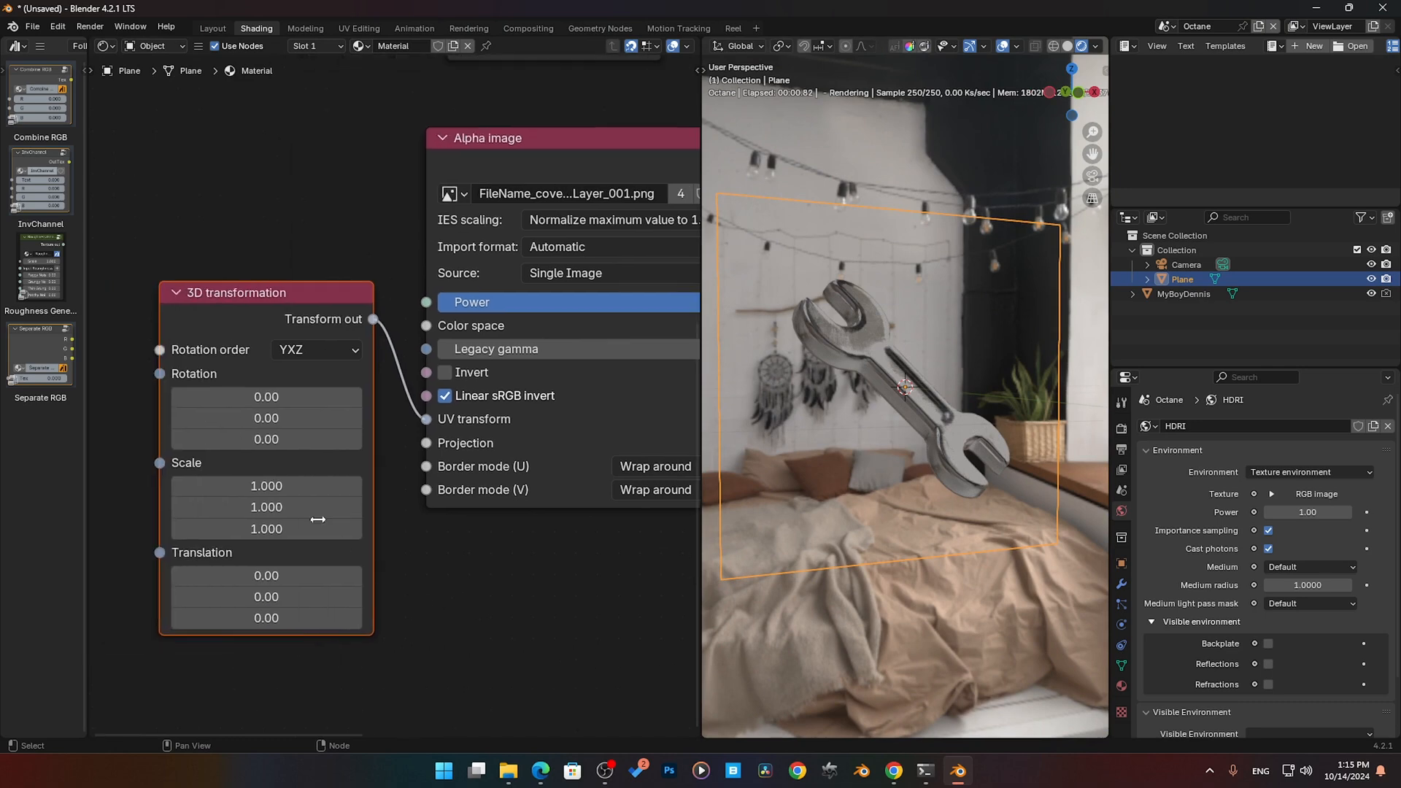
drag(285, 486, 251, 529)
middle_drag(497, 582, 403, 491)
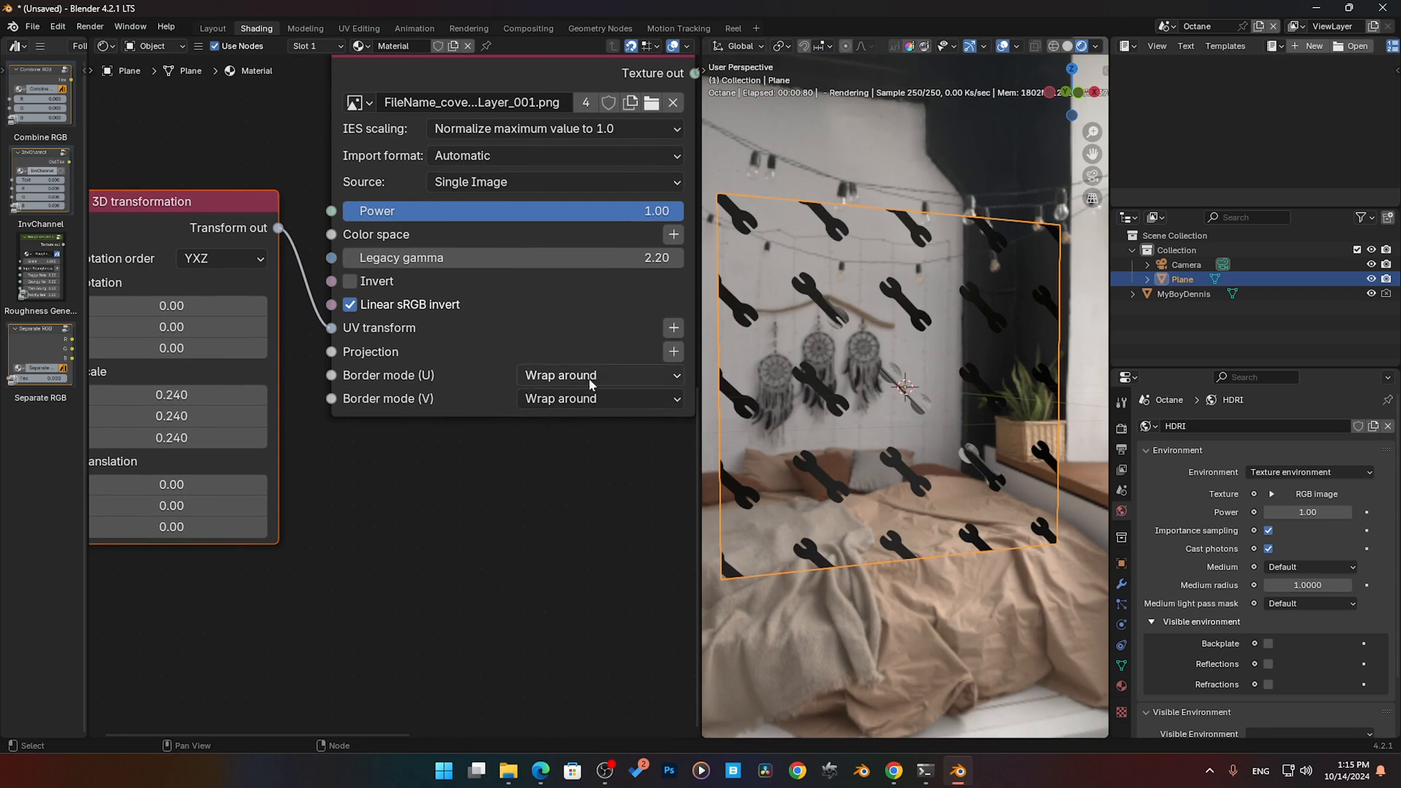
- Set the Alpha image's Border mode (U) and Border mode (V) to Black color and inspect the plane
click(641, 377)
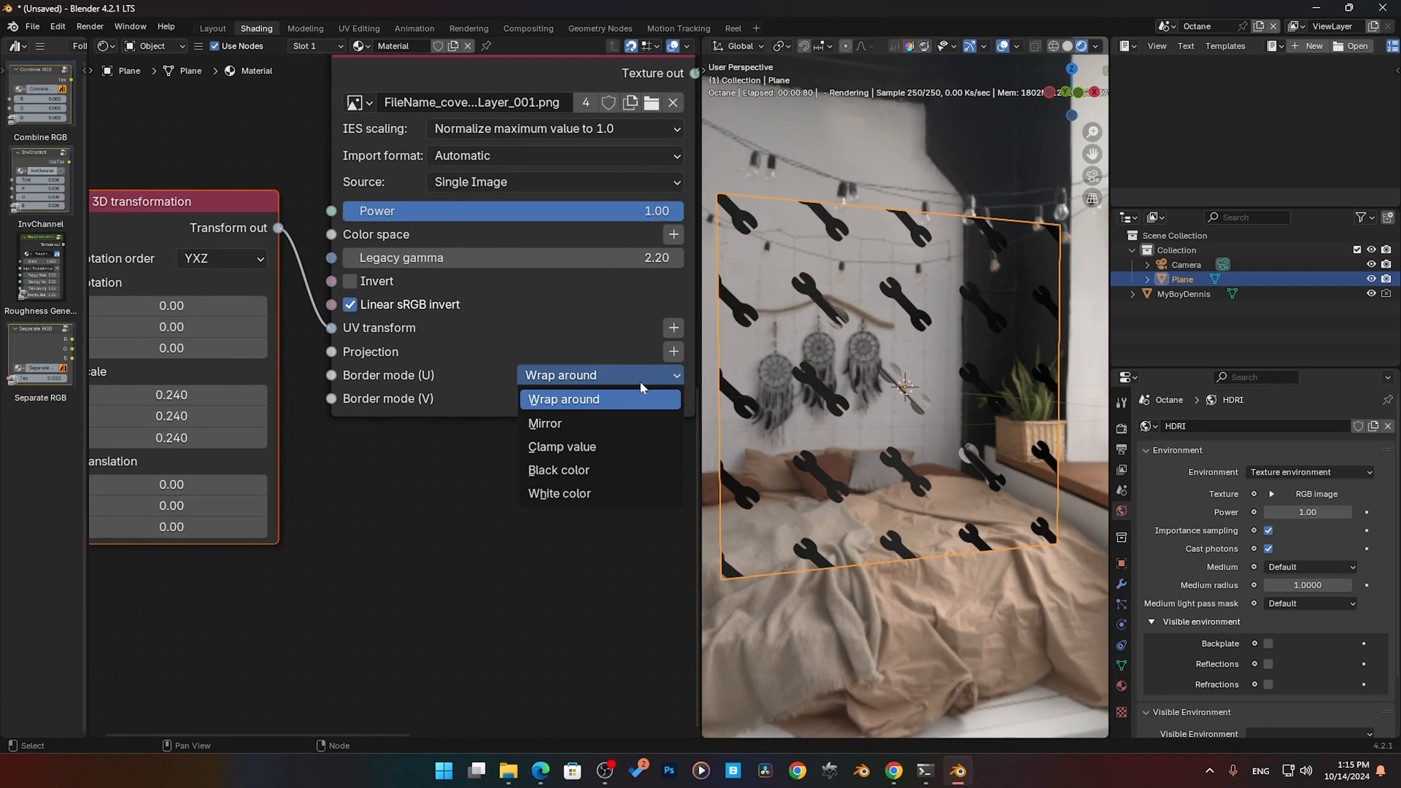
click(581, 470)
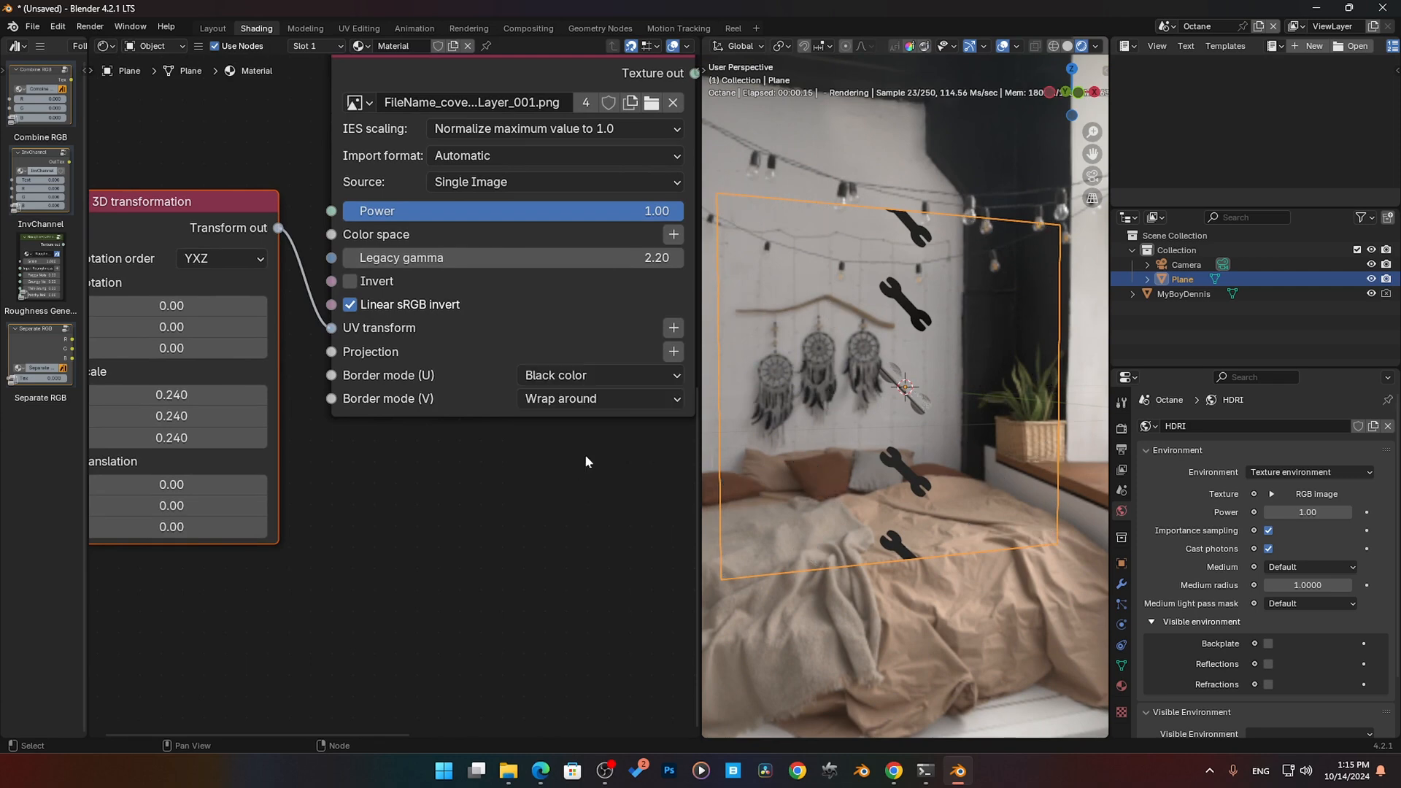
click(614, 402)
click(576, 493)
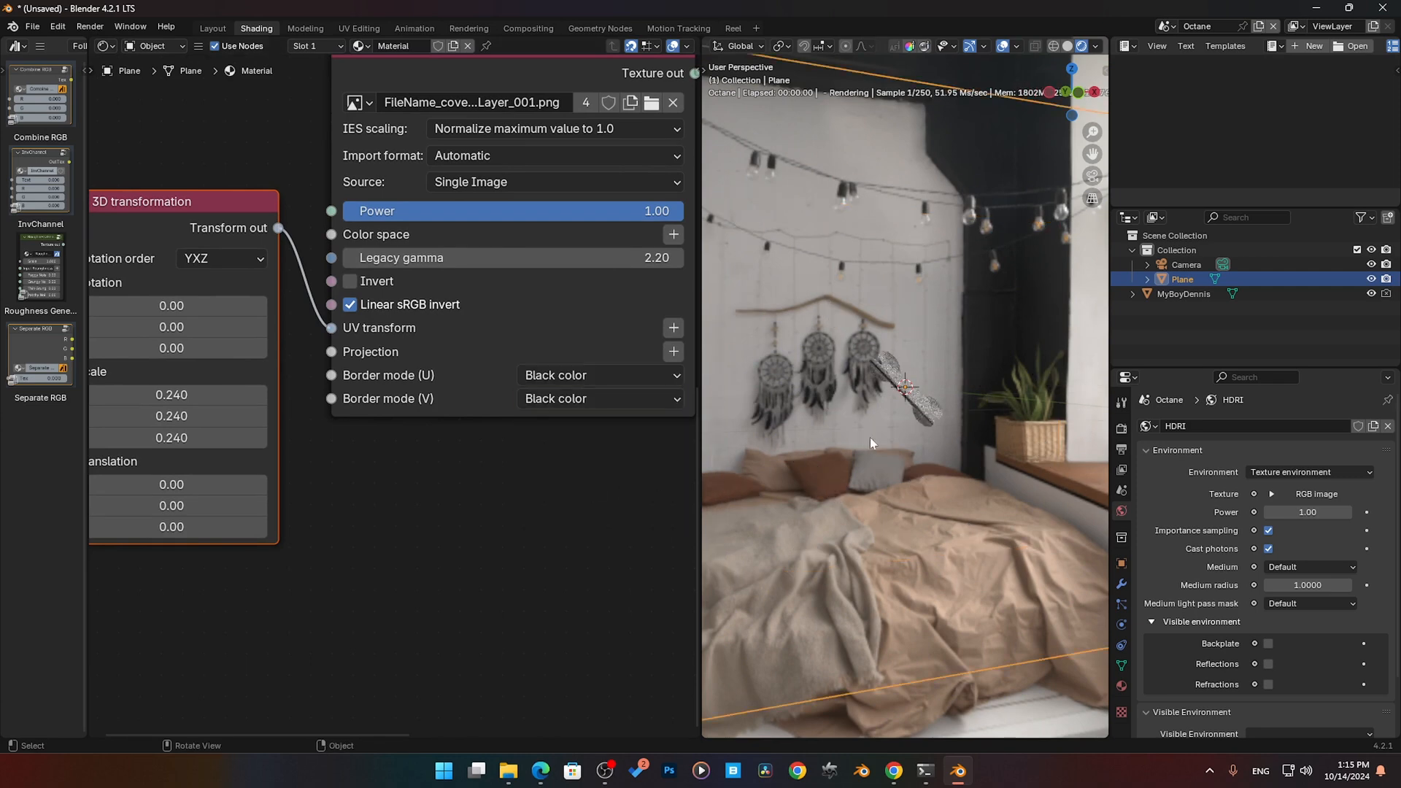
middle_drag(886, 436, 848, 443)
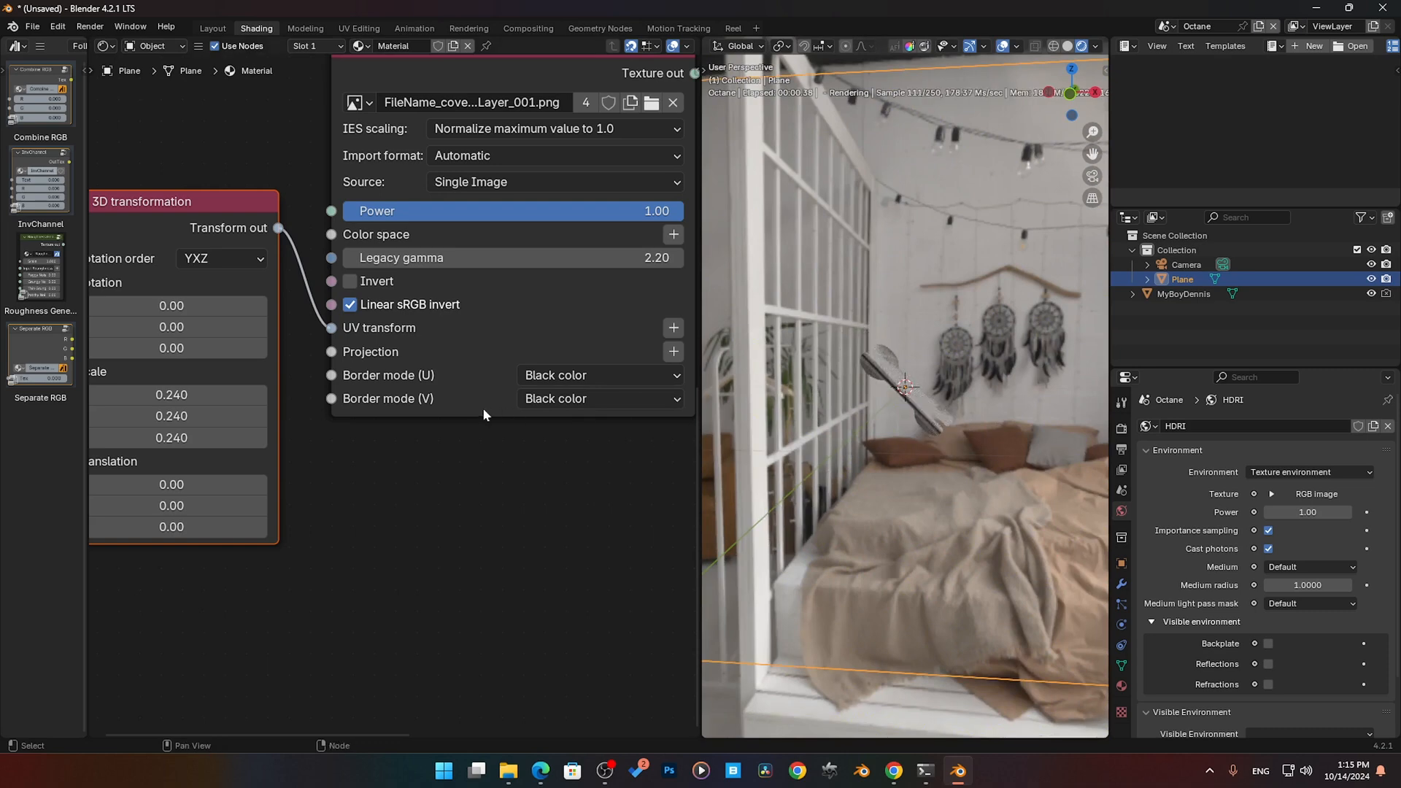
- Set the RGB image's Border mode (U) and Border mode (V) to Black color
scroll(467, 400, up, 1)
scroll(448, 423, up, 1)
middle_drag(448, 425, 469, 642)
scroll(279, 299, down, 4)
middle_drag(273, 255, 250, 445)
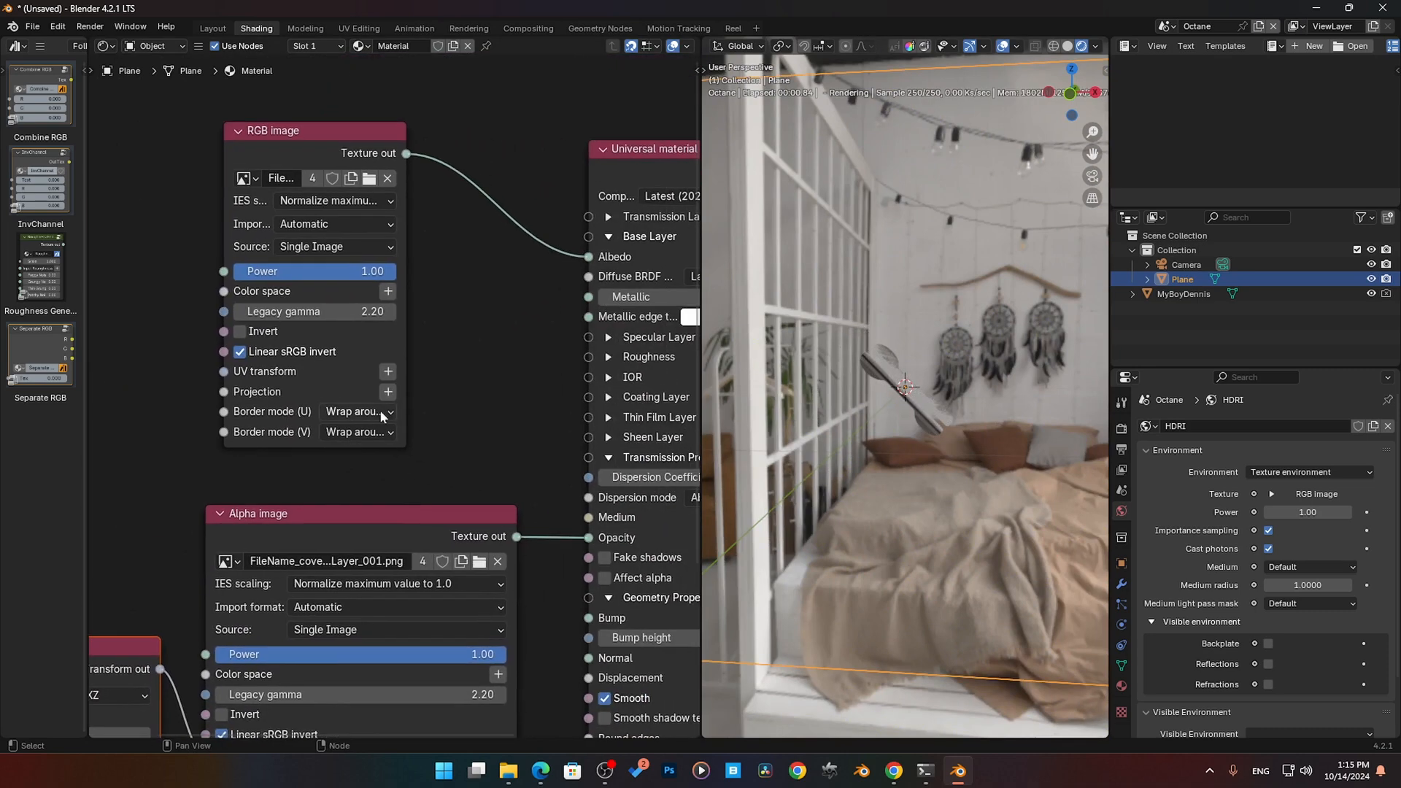
click(357, 411)
click(368, 496)
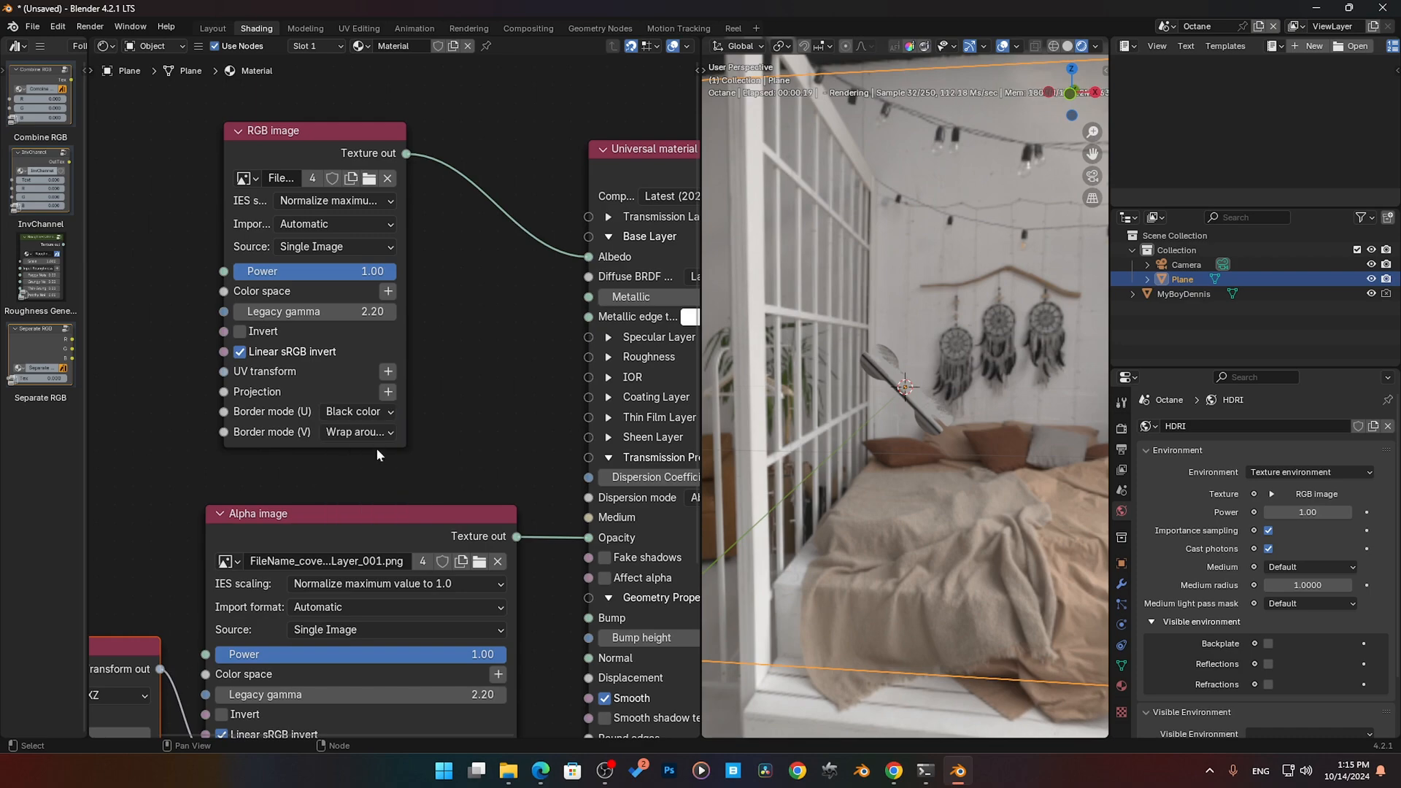
click(357, 432)
click(353, 514)
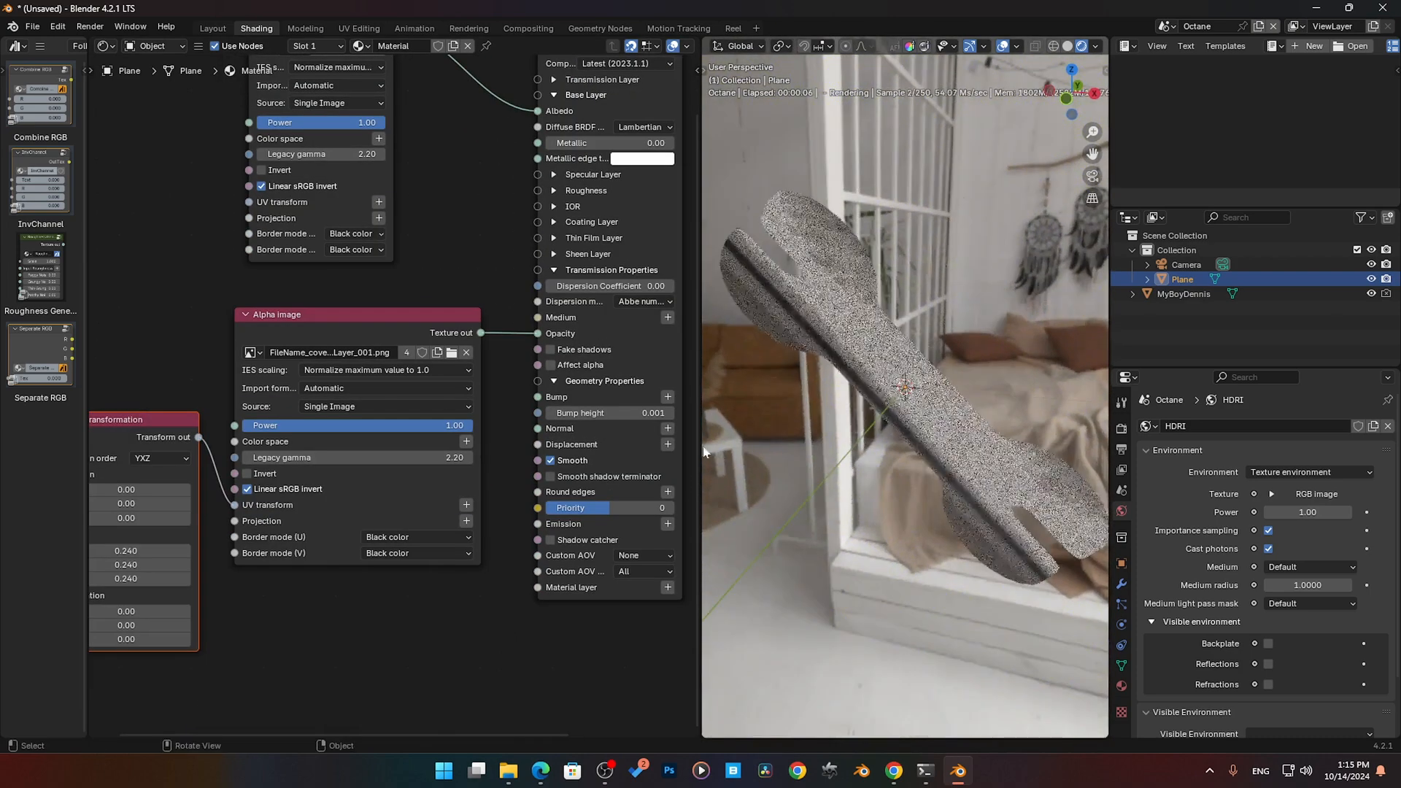
- Move the 3D transformation node clear, add a reroute point on its output link, and connect it to the RGB image's UV transform
scroll(199, 352, down, 2)
middle_drag(199, 354, 240, 418)
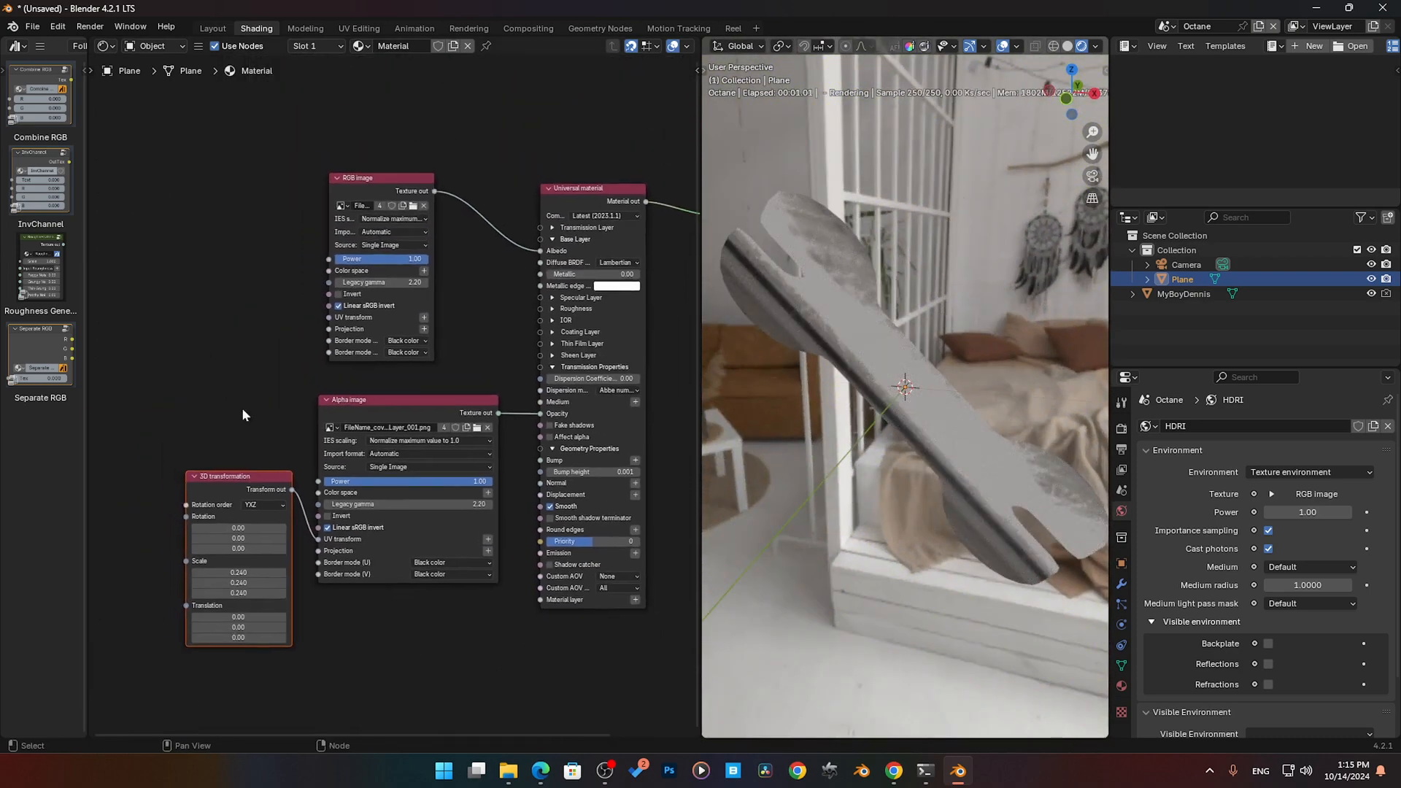
drag(231, 477, 141, 263)
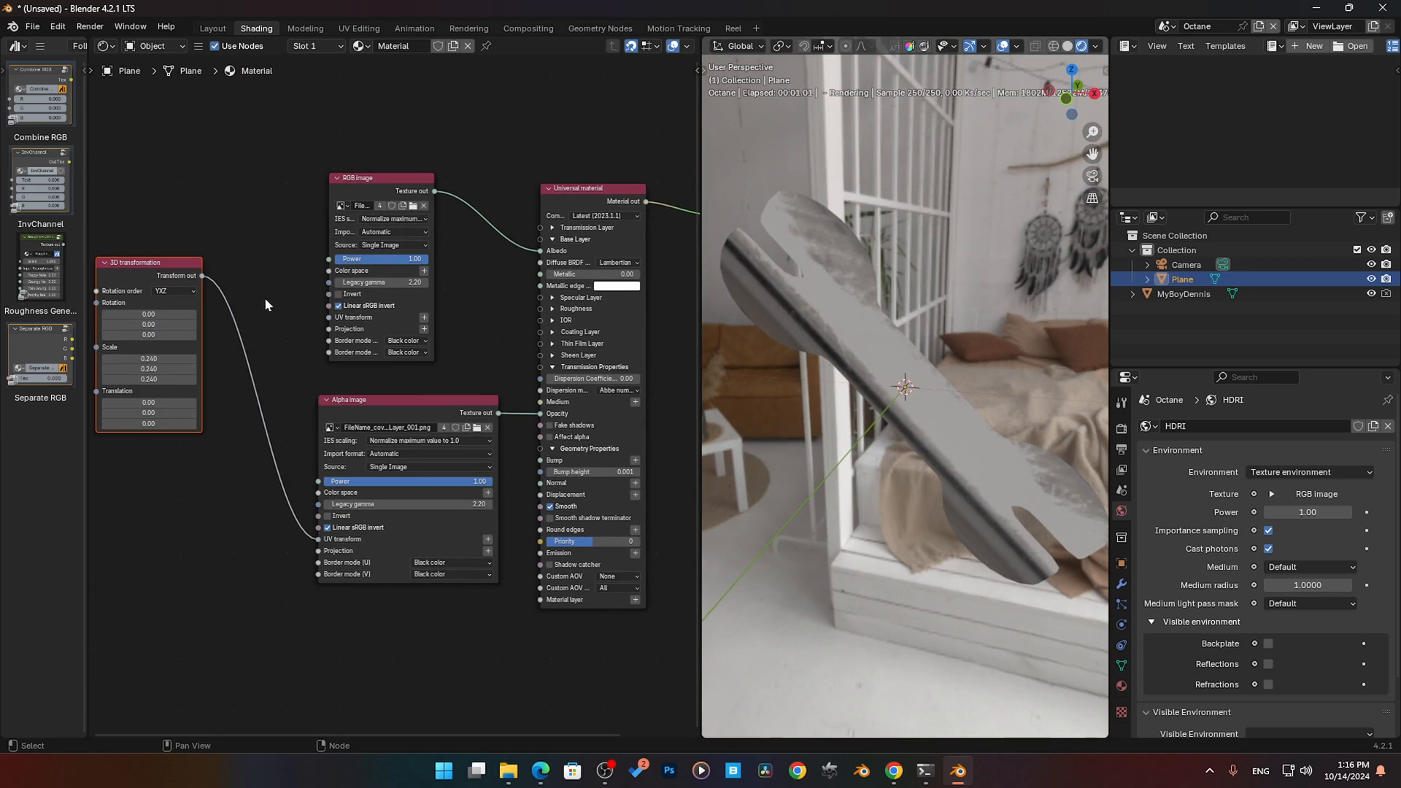
mouse_move(264, 296)
shift+right_down()
mouse_move(216, 425)
mouse_move(206, 406)
shift+right_up()
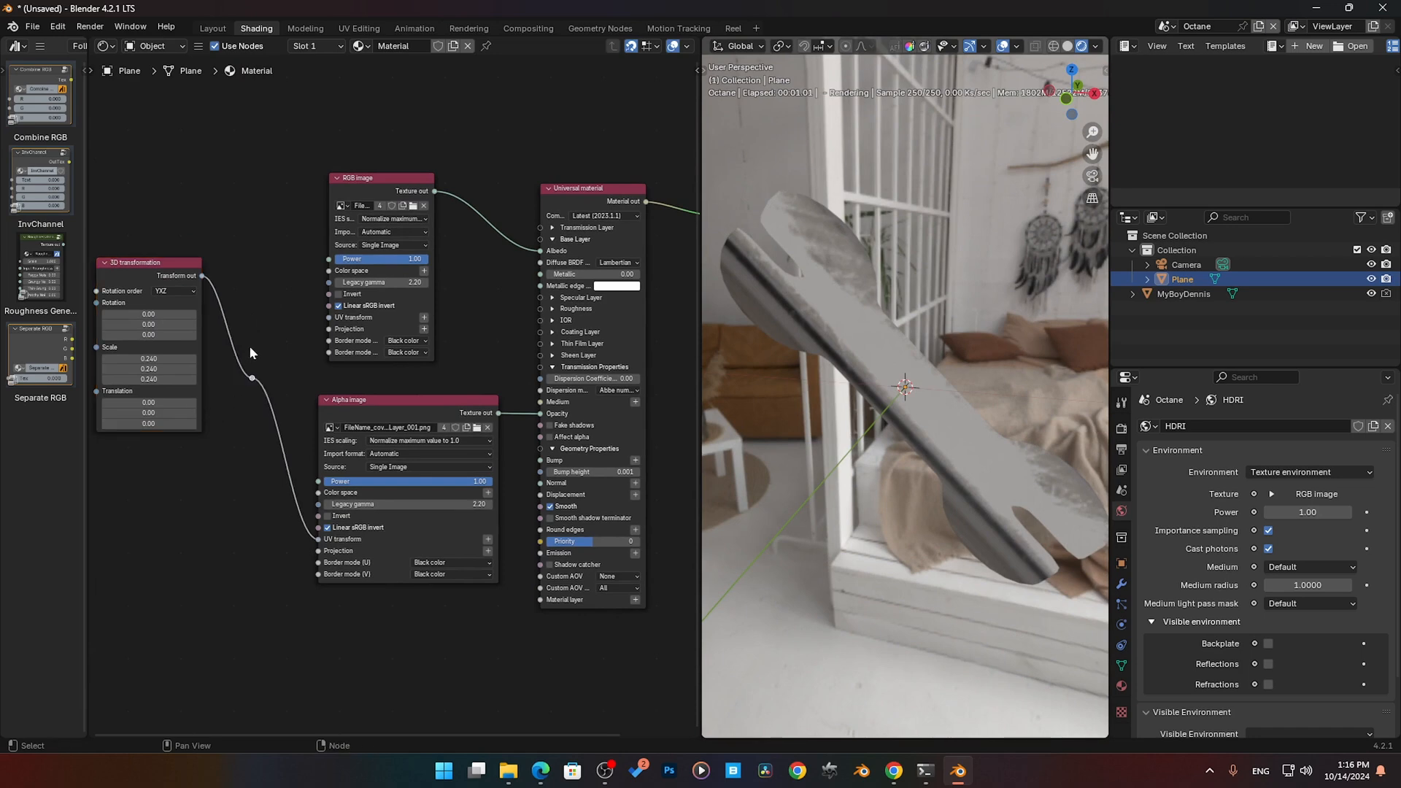
drag(252, 377, 327, 320)
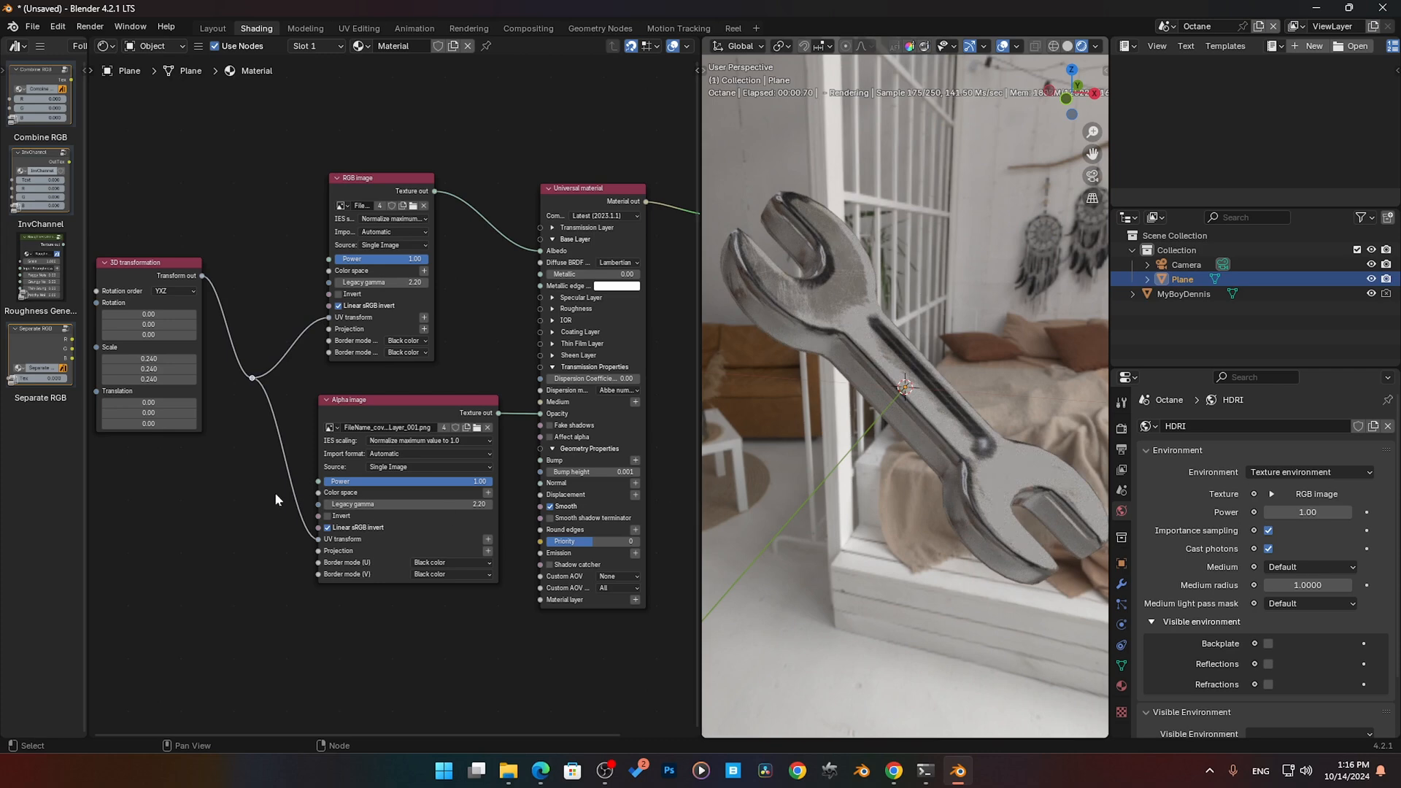
- Reposition the 3D transformation node, try a Scale of 2 on all three axes, and settle on 0.250
middle_drag(278, 497, 318, 505)
drag(187, 271, 187, 315)
mouse_move(190, 399)
mouse_down()
mouse_move(212, 399)
mouse_move(189, 398)
mouse_up()
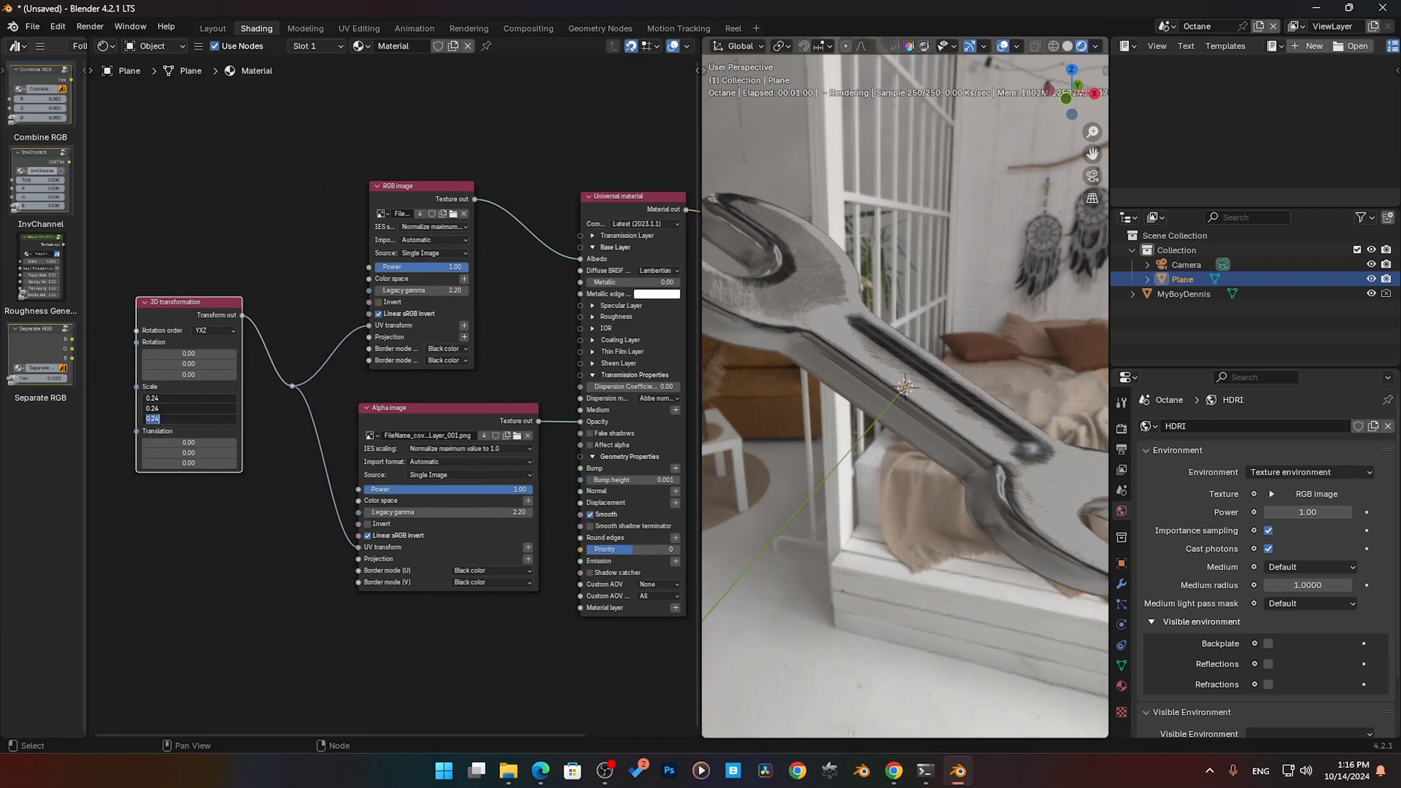
text(2)
key(Return)
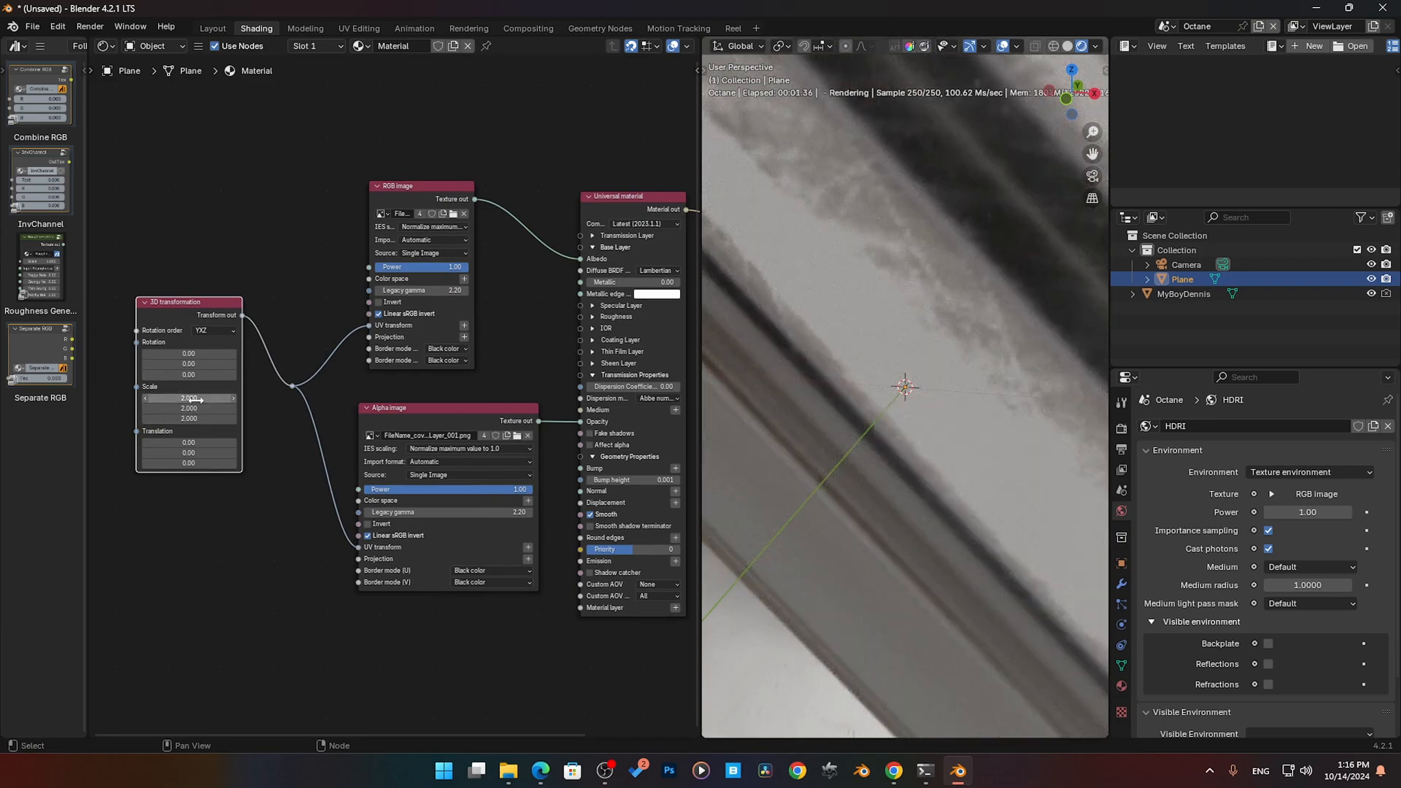
drag(195, 399, 67, 419)
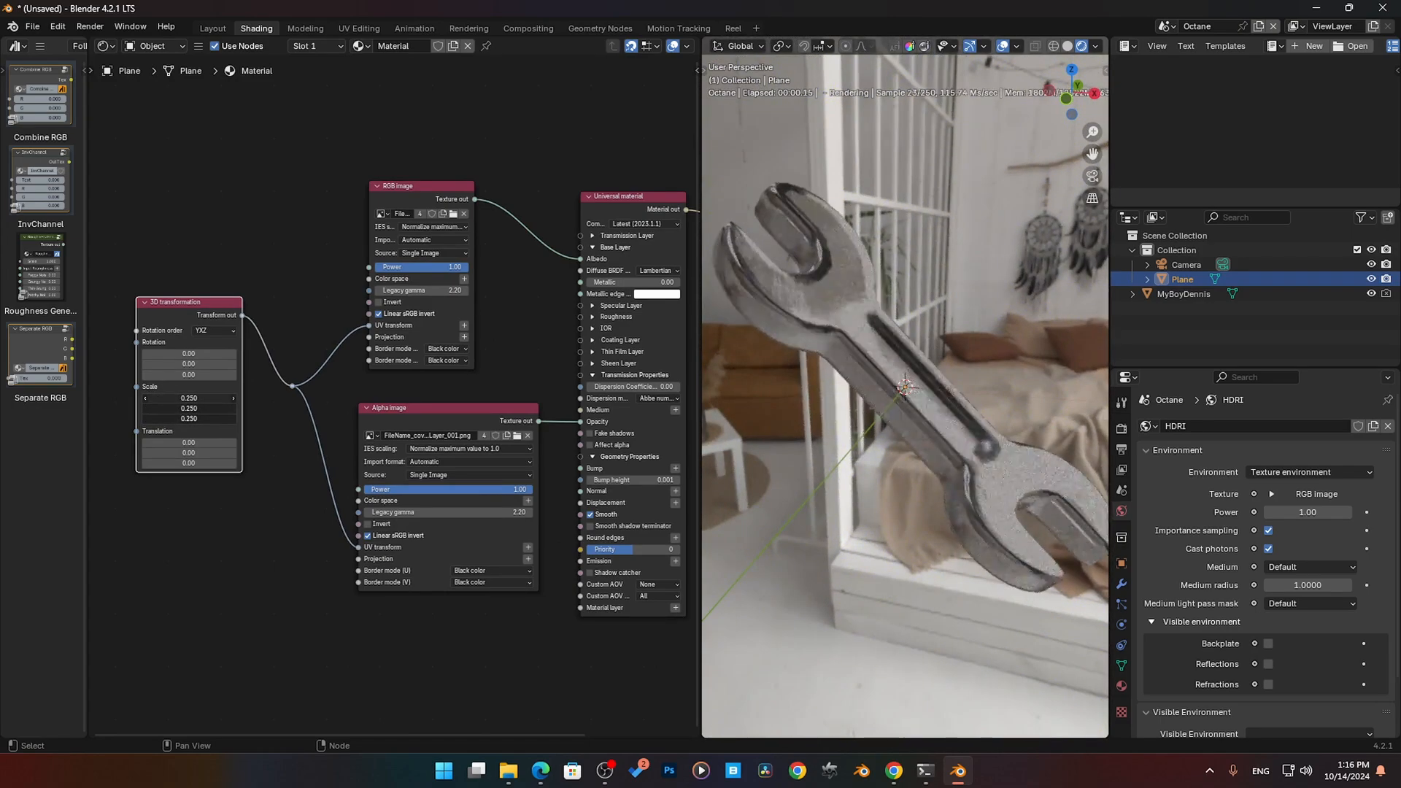
- Nudge the Alpha image node away from the Universal material and inspect the rendered wrench from another angle
middle_drag(315, 599, 291, 564)
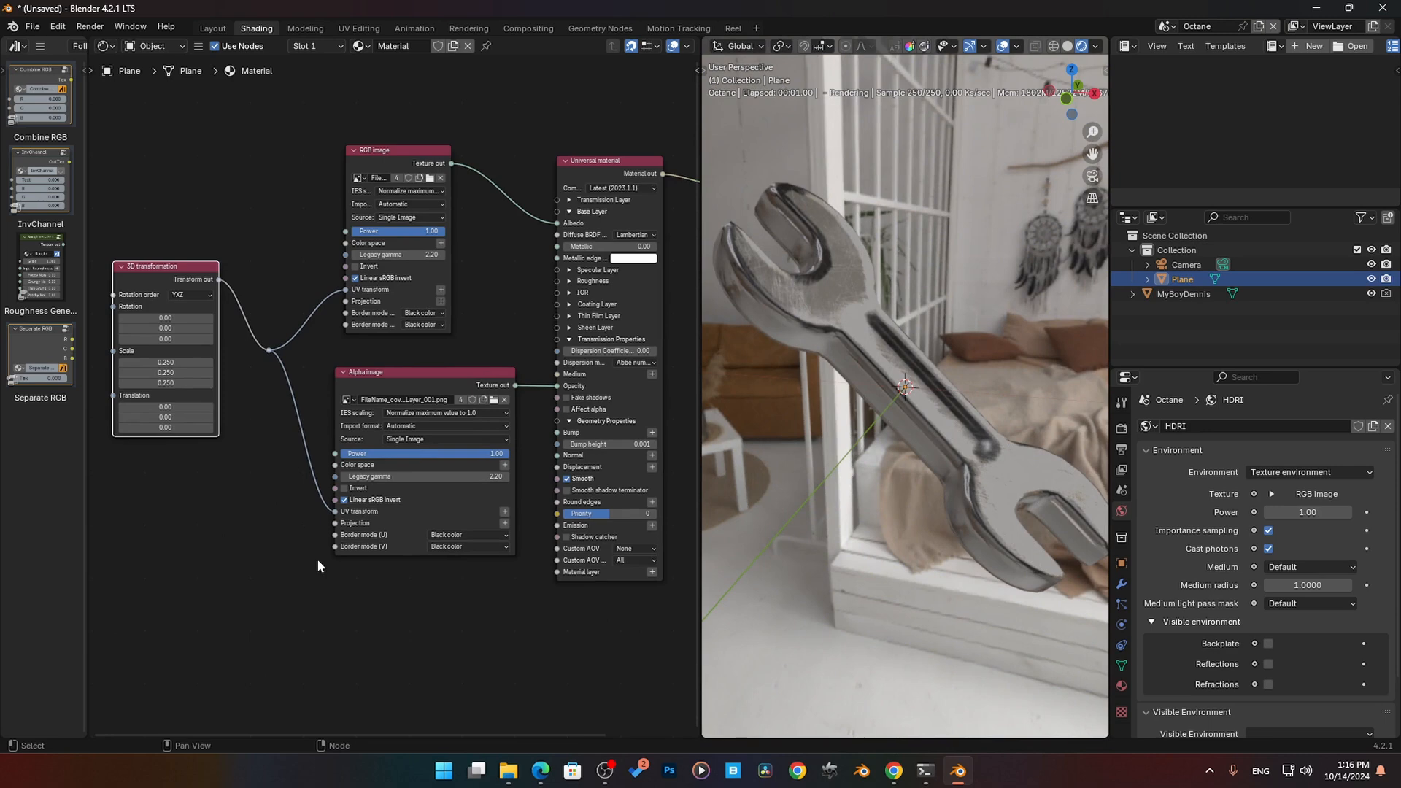
middle_drag(974, 449, 970, 448)
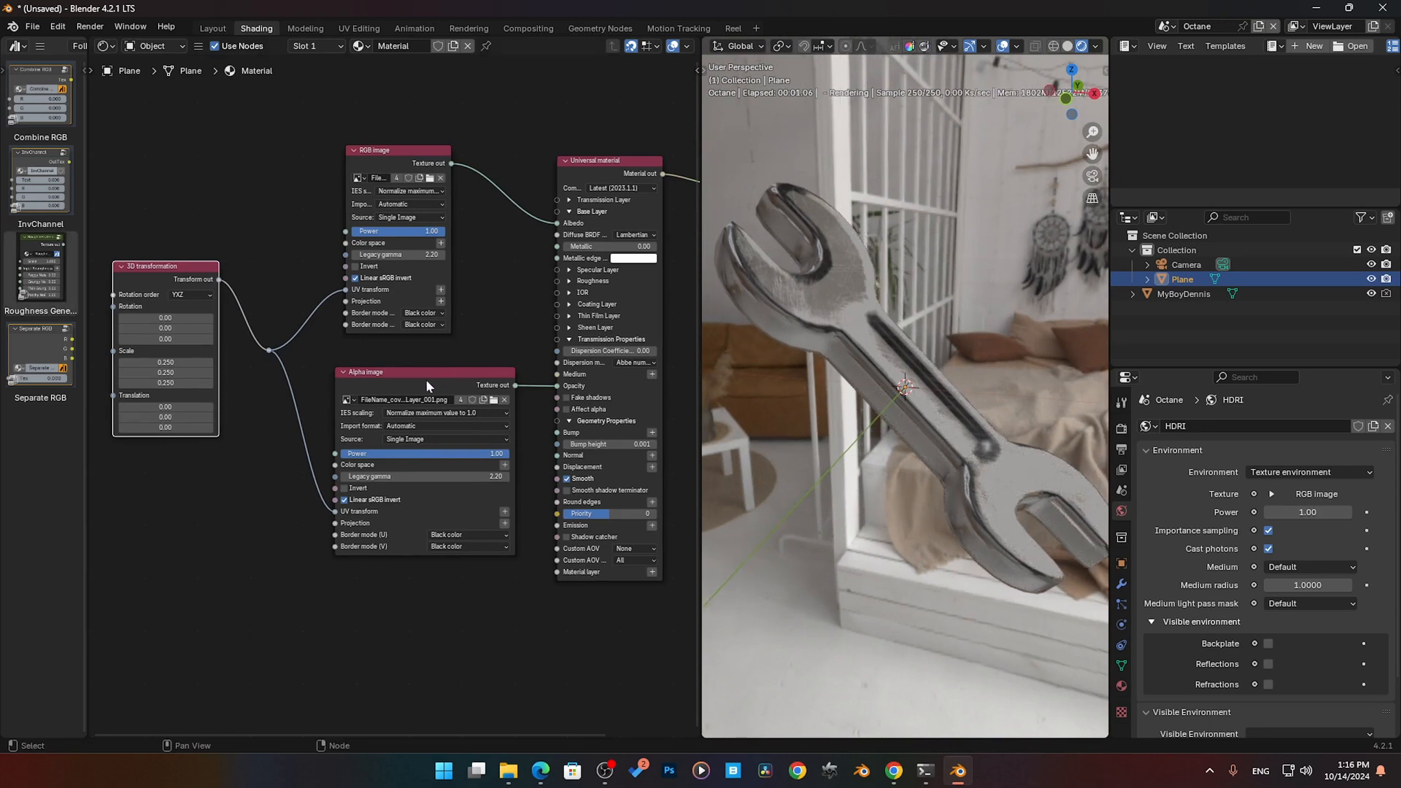
drag(427, 379, 416, 378)
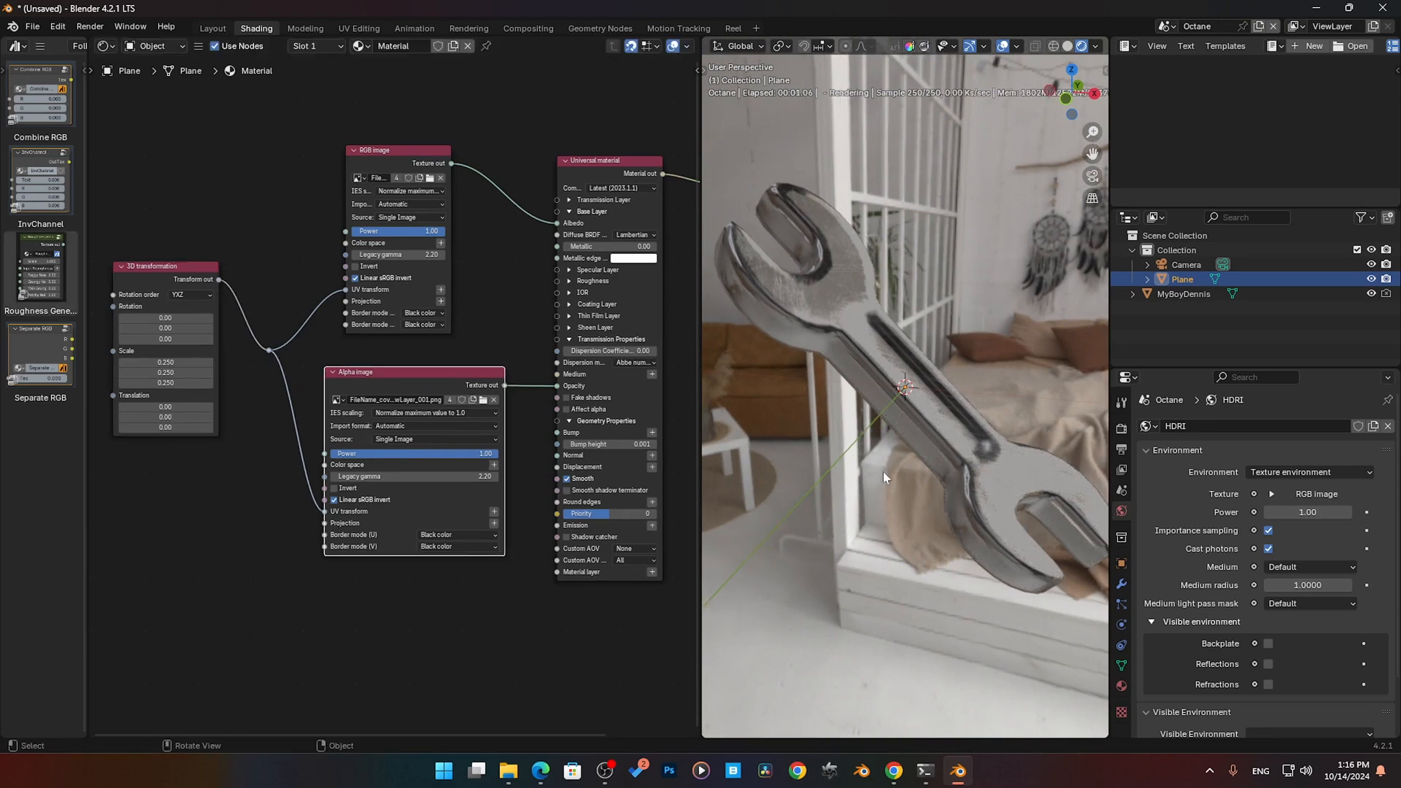
mouse_move(904, 464)
middle_down()
mouse_move(843, 467)
mouse_move(902, 467)
middle_up()
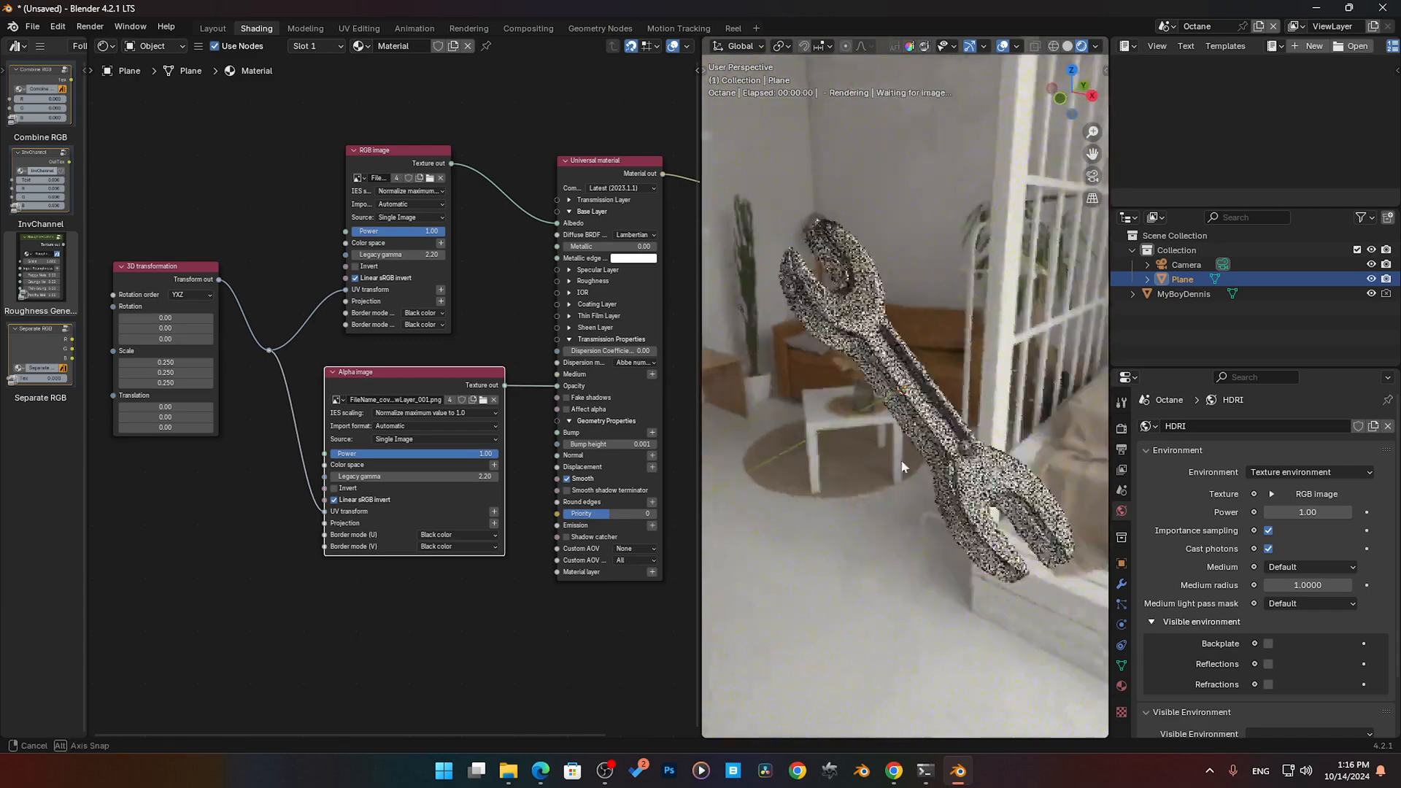